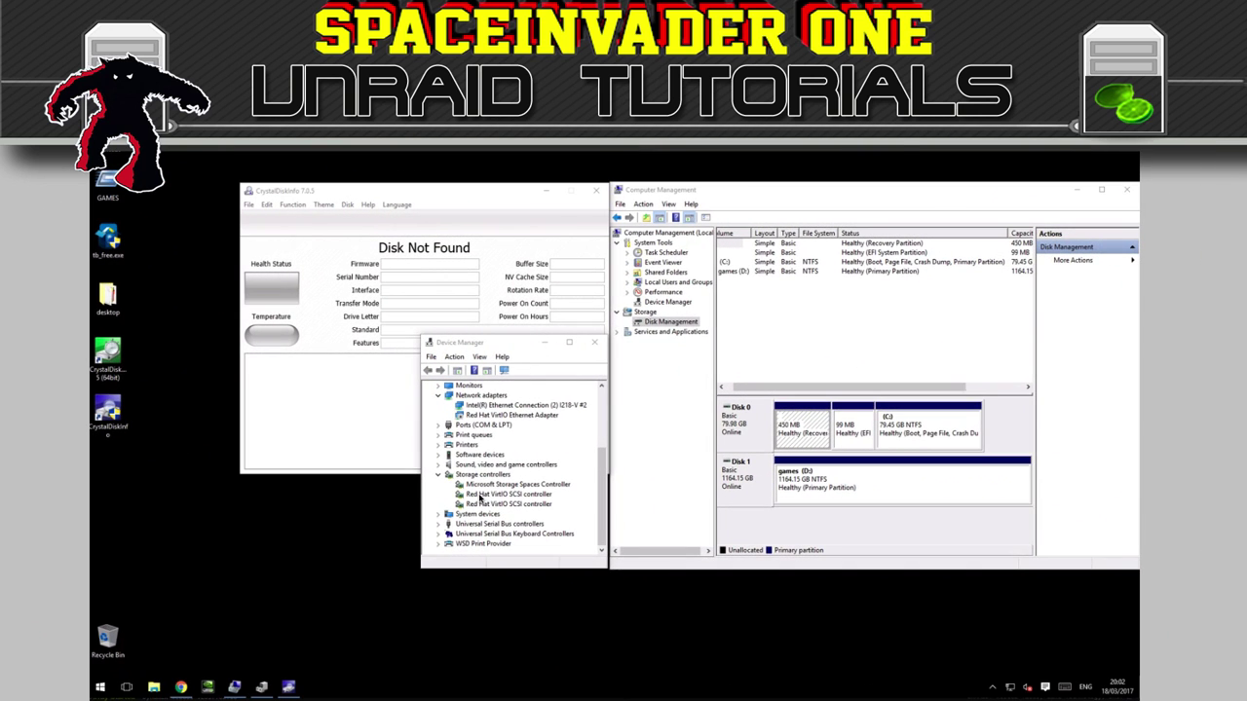
Examine the Red Hat VirtIO SCSI controllers in Device Manager and the disks shown in Disk Management
{"action": "left_click", "coordinate": [492, 495]}
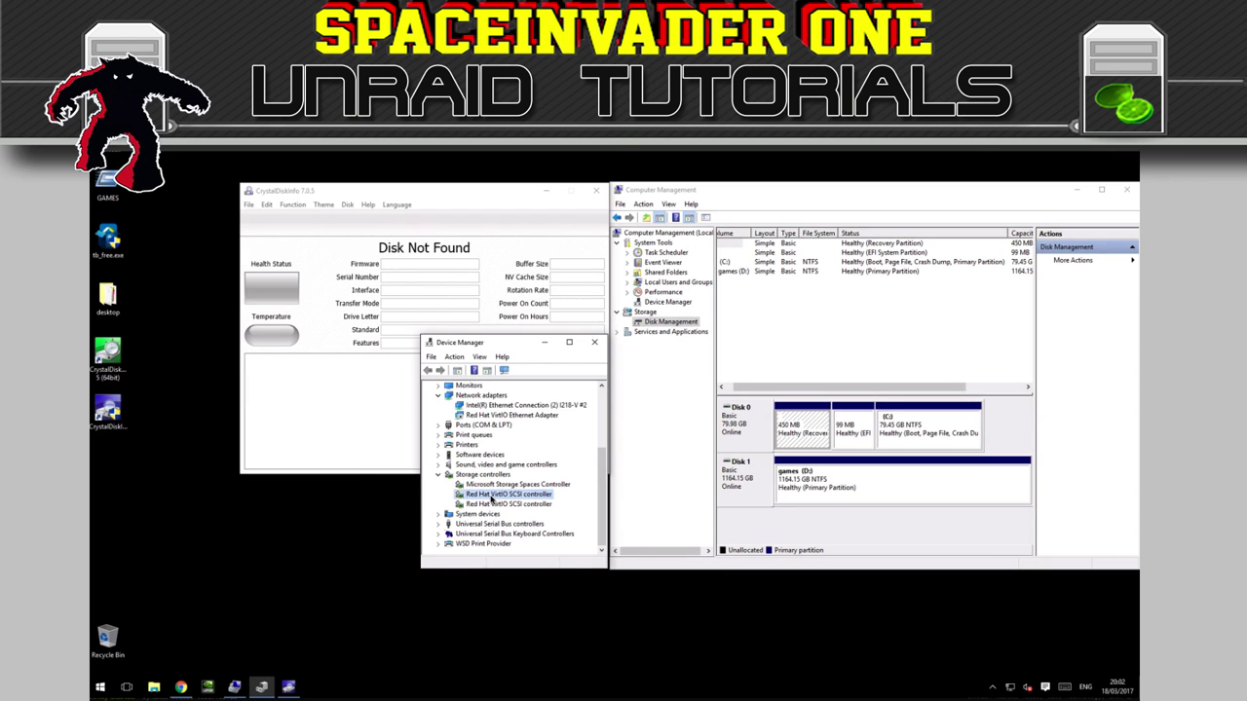
{"action": "left_click", "coordinate": [747, 425]}
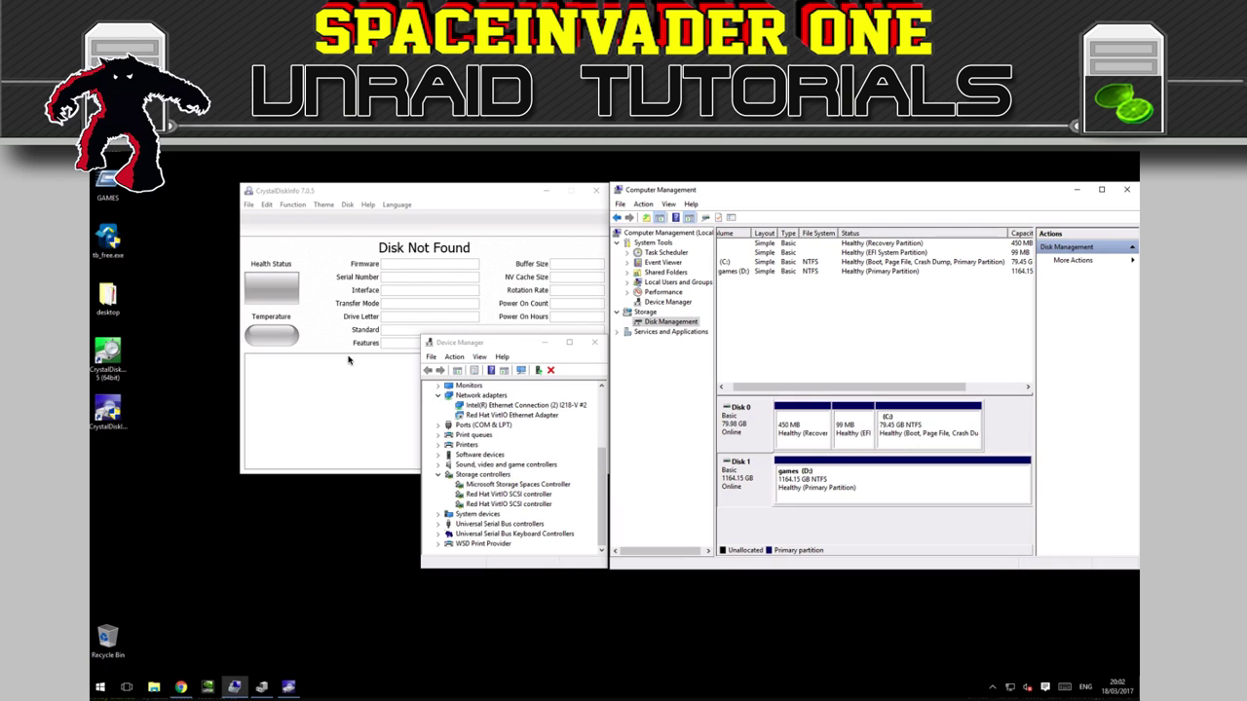
{"action": "left_click", "coordinate": [492, 495]}
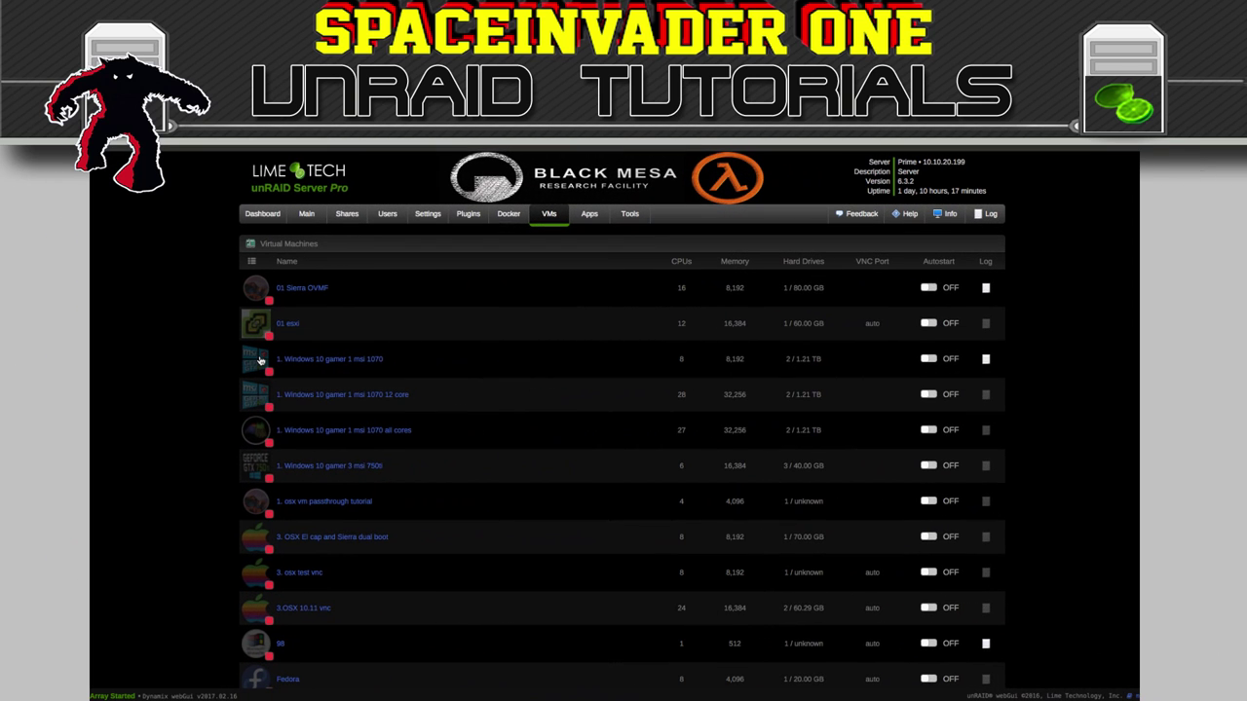
Switch to the unRAID web interface and open the settings of the "1. Windows 10 gamer 1 msi 1070" VM
{"action": "left_click", "coordinate": [256, 360]}
{"action": "left_click", "coordinate": [288, 418]}
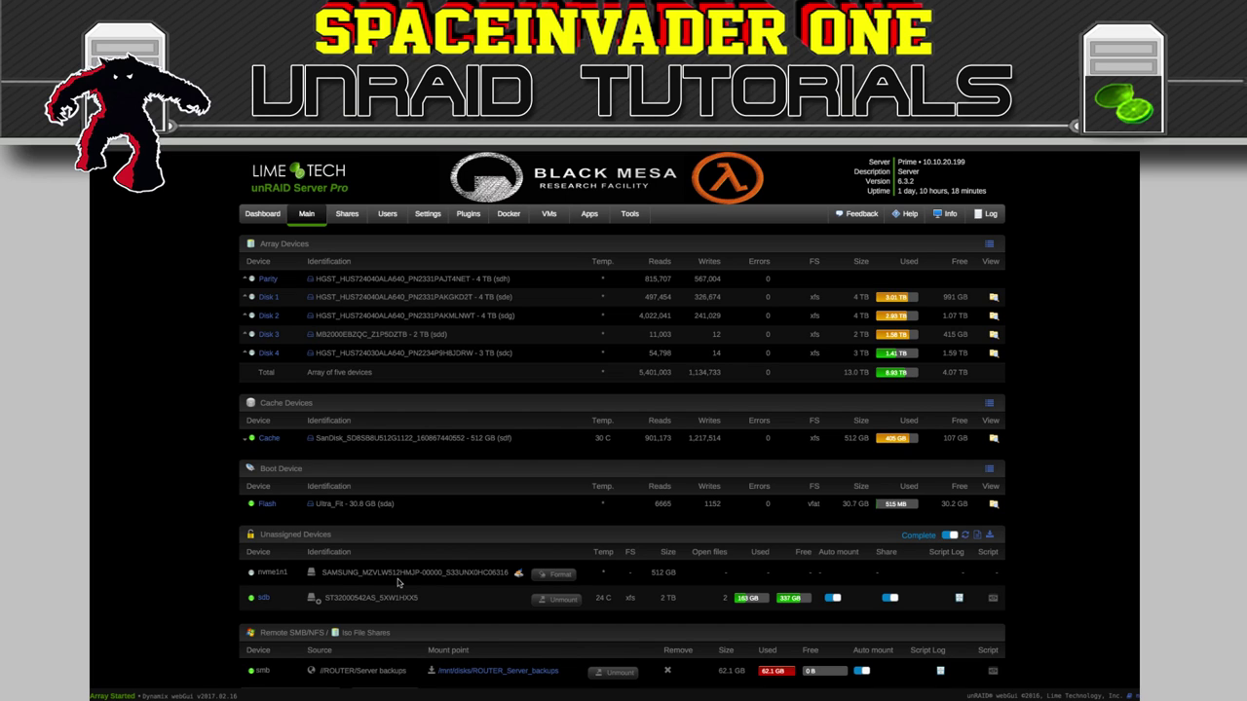
Find the Samsung NVMe SSD Controller SM961/PM961 among the server's System Devices and copy its full line from IOMMU group 28
{"action": "left_click", "coordinate": [626, 215]}
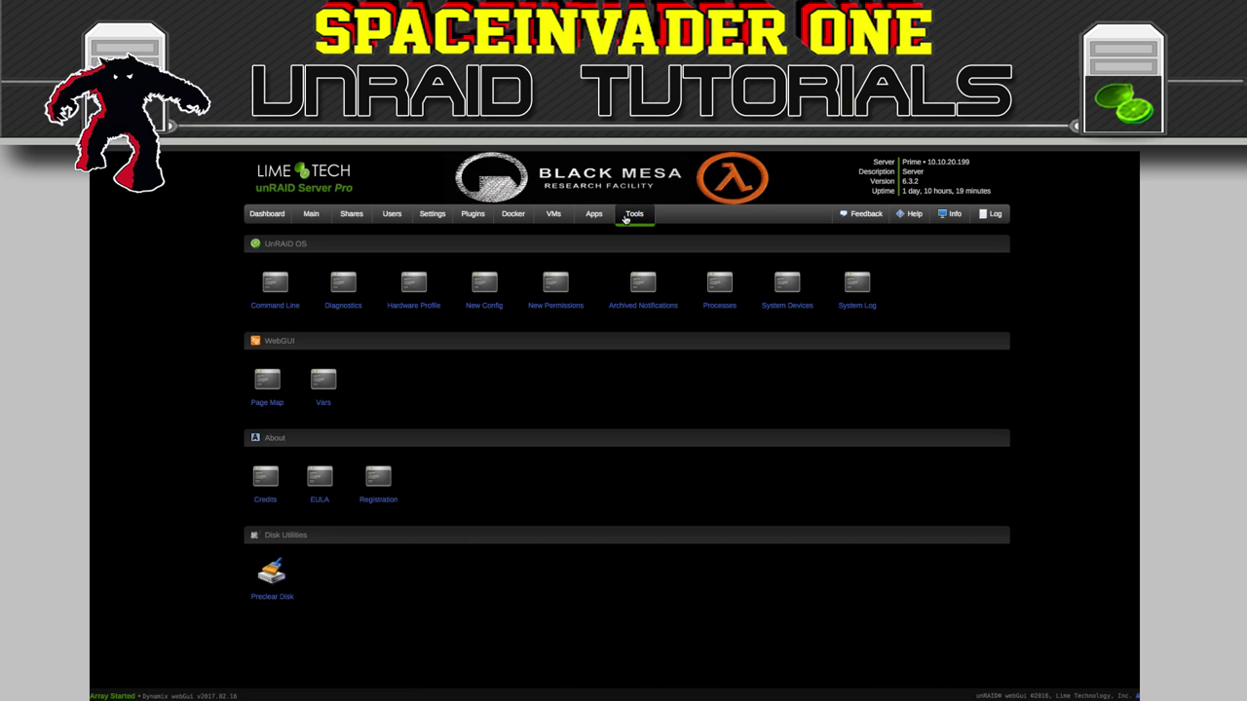
{"action": "left_click", "coordinate": [787, 305]}
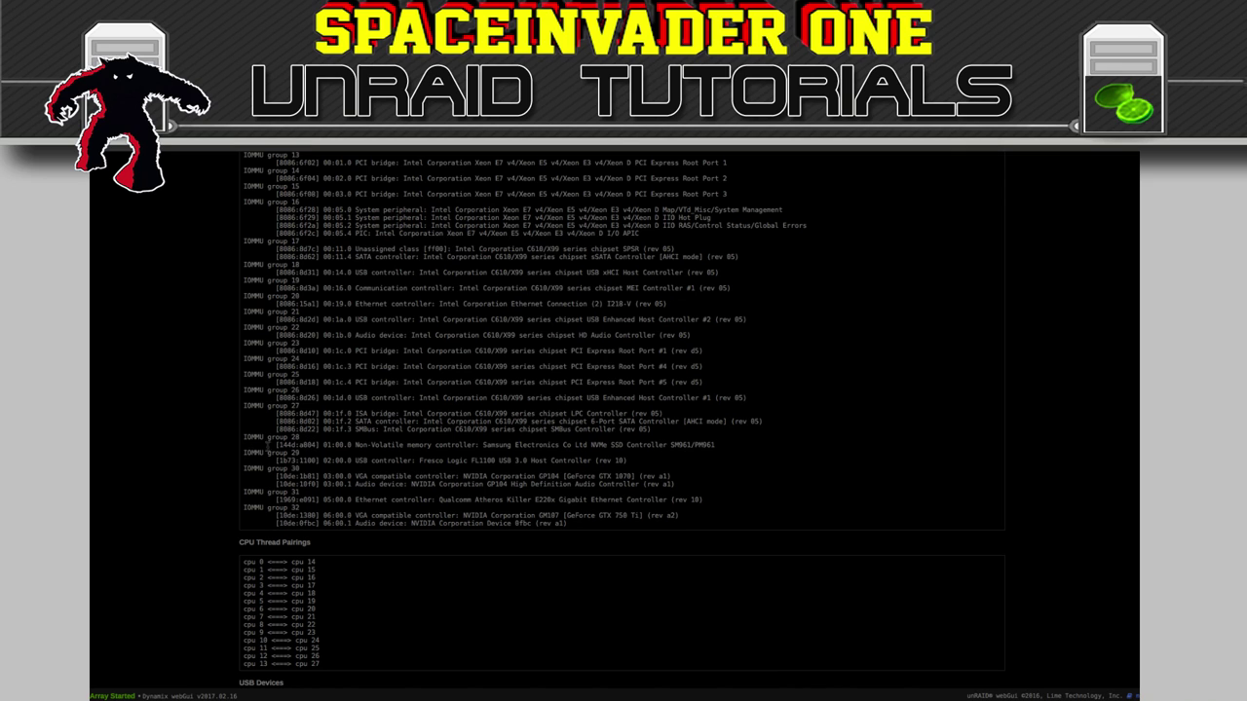
{"action": "left_click_drag", "start_coordinate": [277, 445], "coordinate": [702, 448]}
{"action": "right_click", "coordinate": [702, 448]}
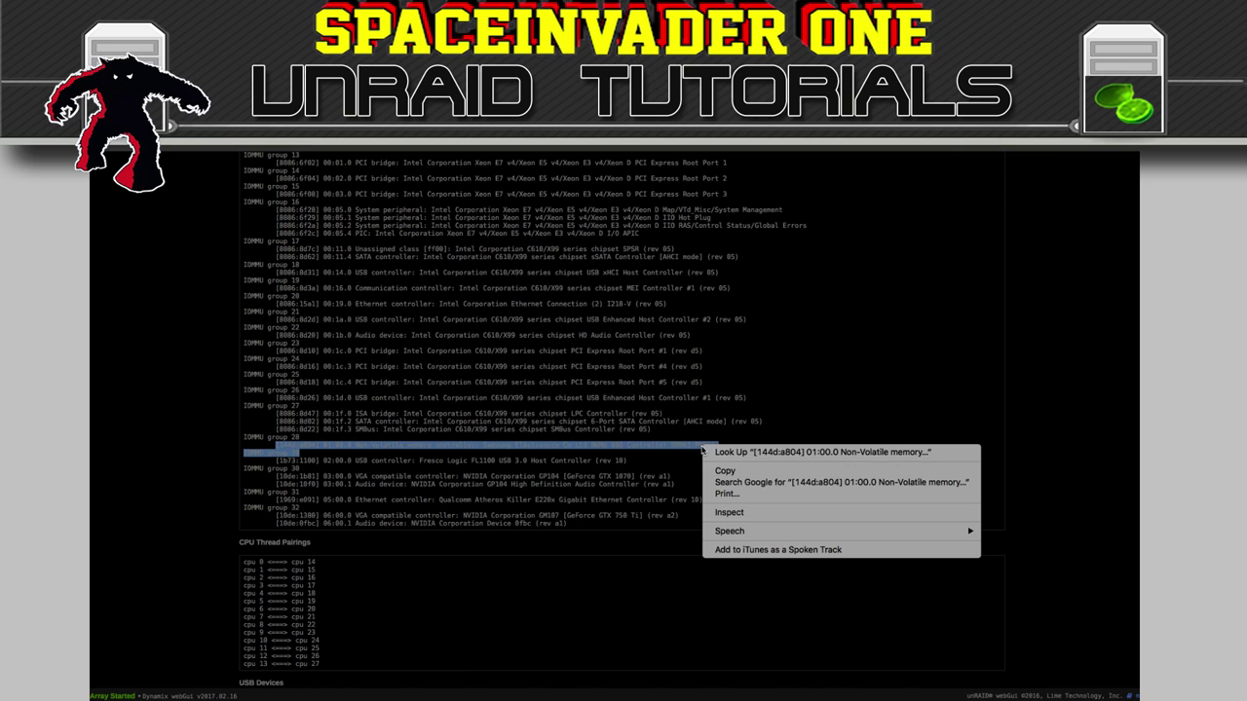
{"action": "left_click", "coordinate": [721, 471]}
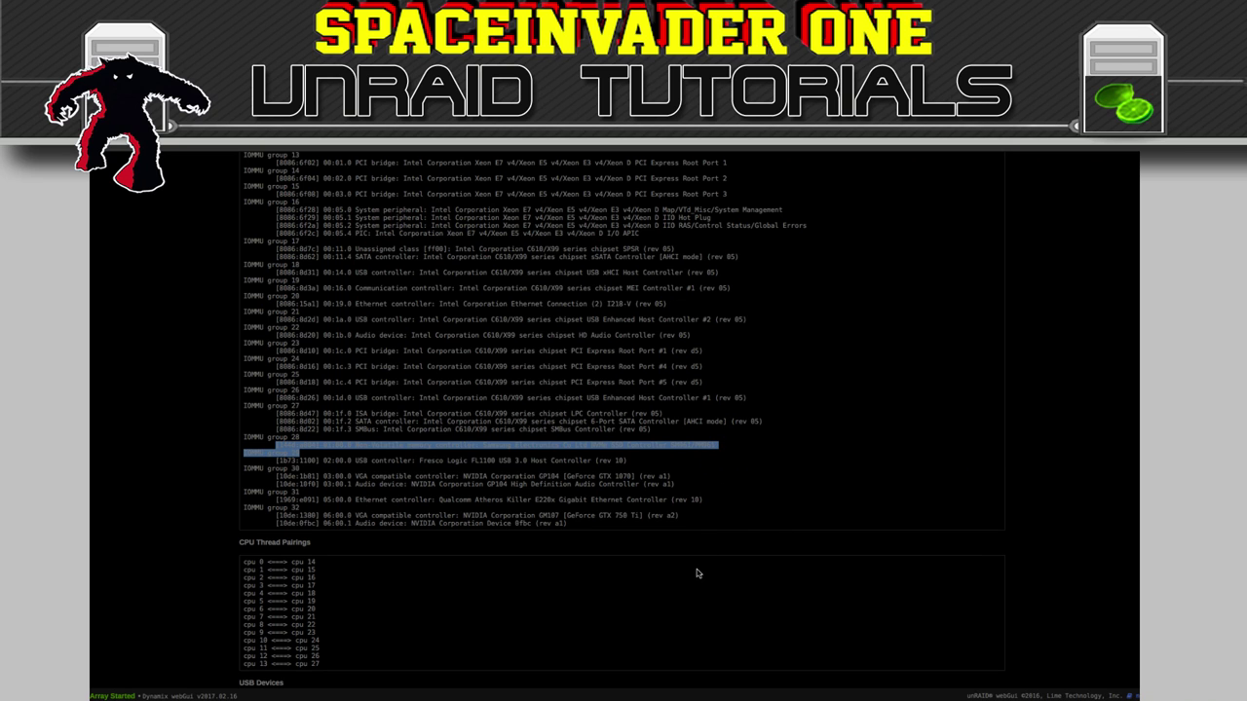
Switch to the text editor and paste the copied NVMe controller line on line 9, below the hostdev snippet
{"action": "left_click", "coordinate": [634, 677]}
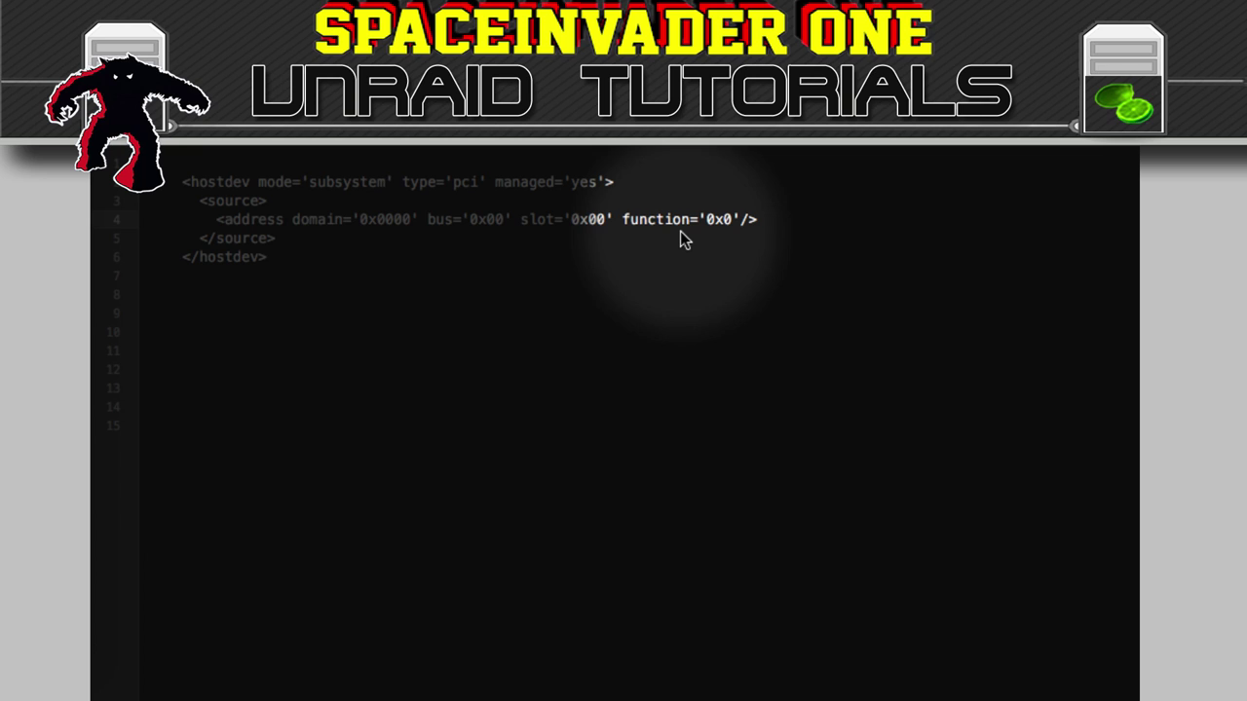
{"action": "left_click", "coordinate": [152, 310]}
{"action": "right_click", "coordinate": [152, 309]}
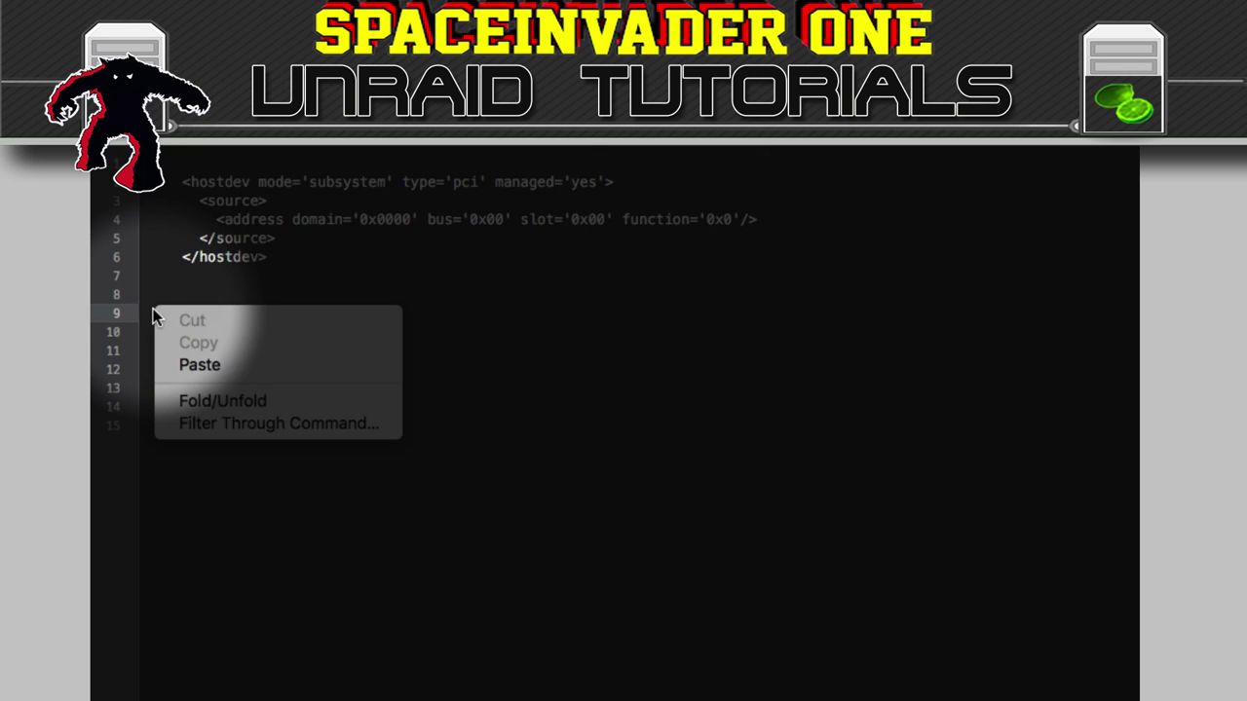
{"action": "left_click", "coordinate": [183, 357]}
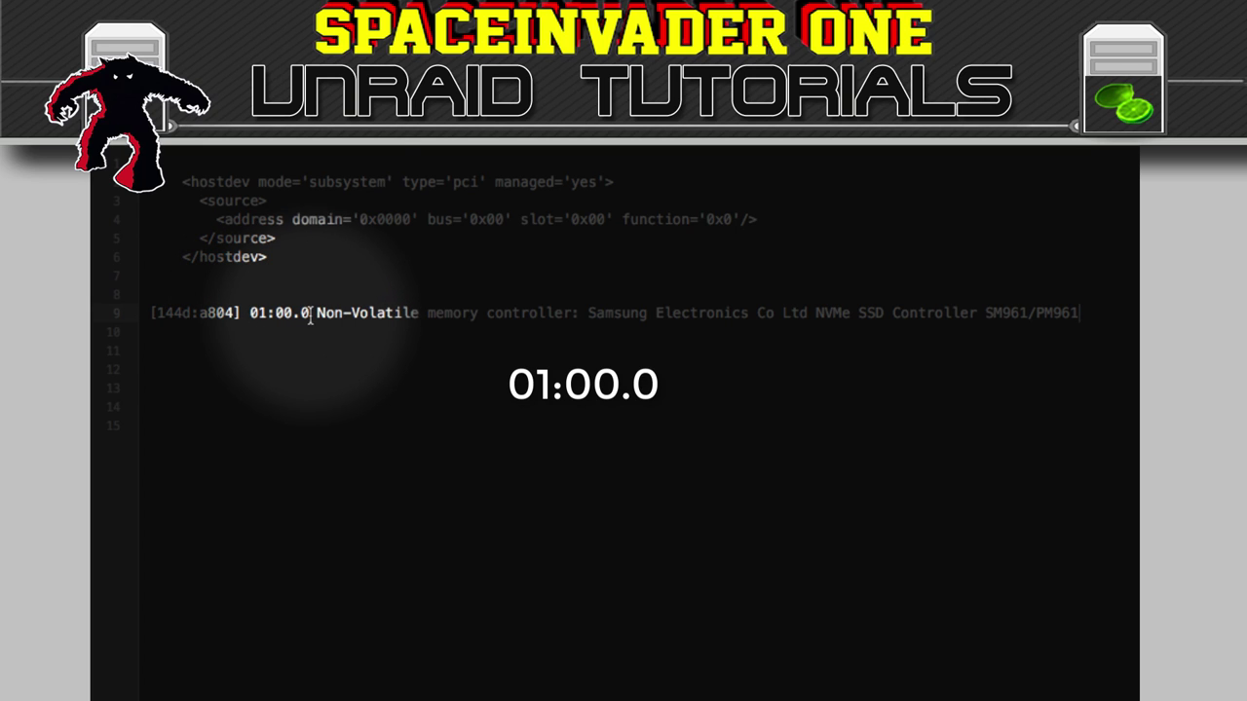
Compare the device address 01:00.0 with the hostdev source address and set its bus to 0x01
{"action": "left_click_drag", "start_coordinate": [311, 313], "coordinate": [250, 312]}
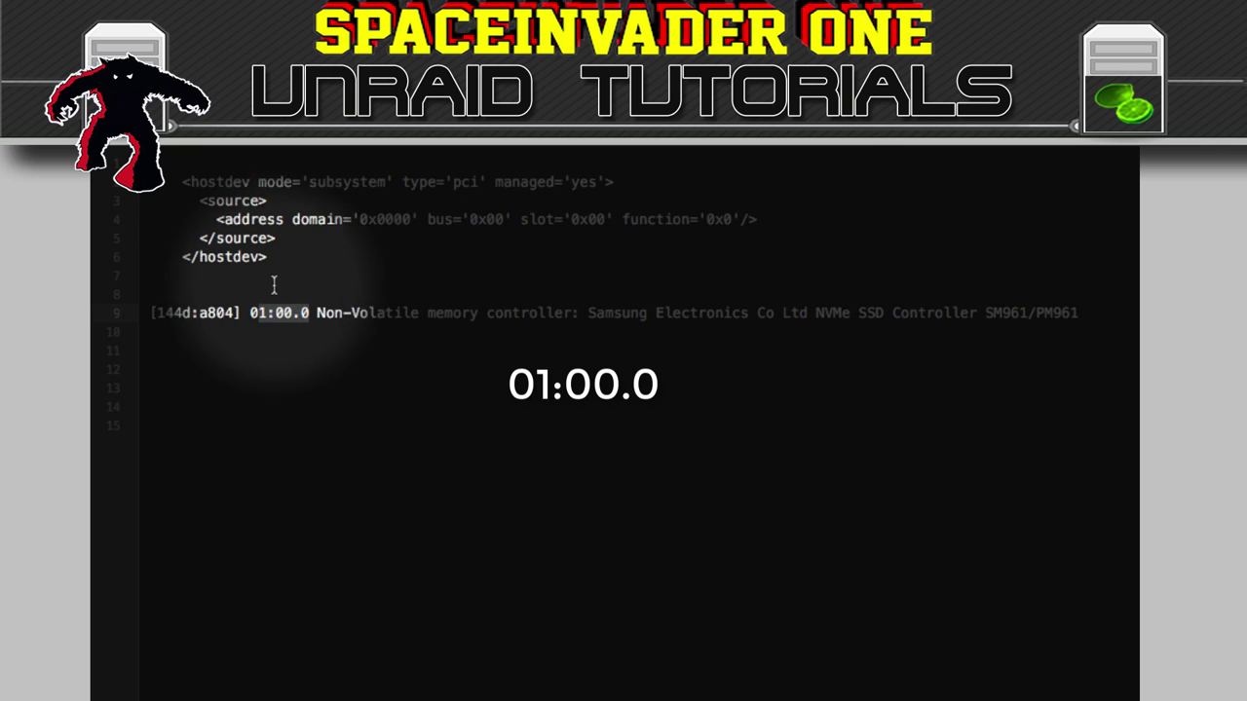
{"action": "left_click", "coordinate": [263, 351]}
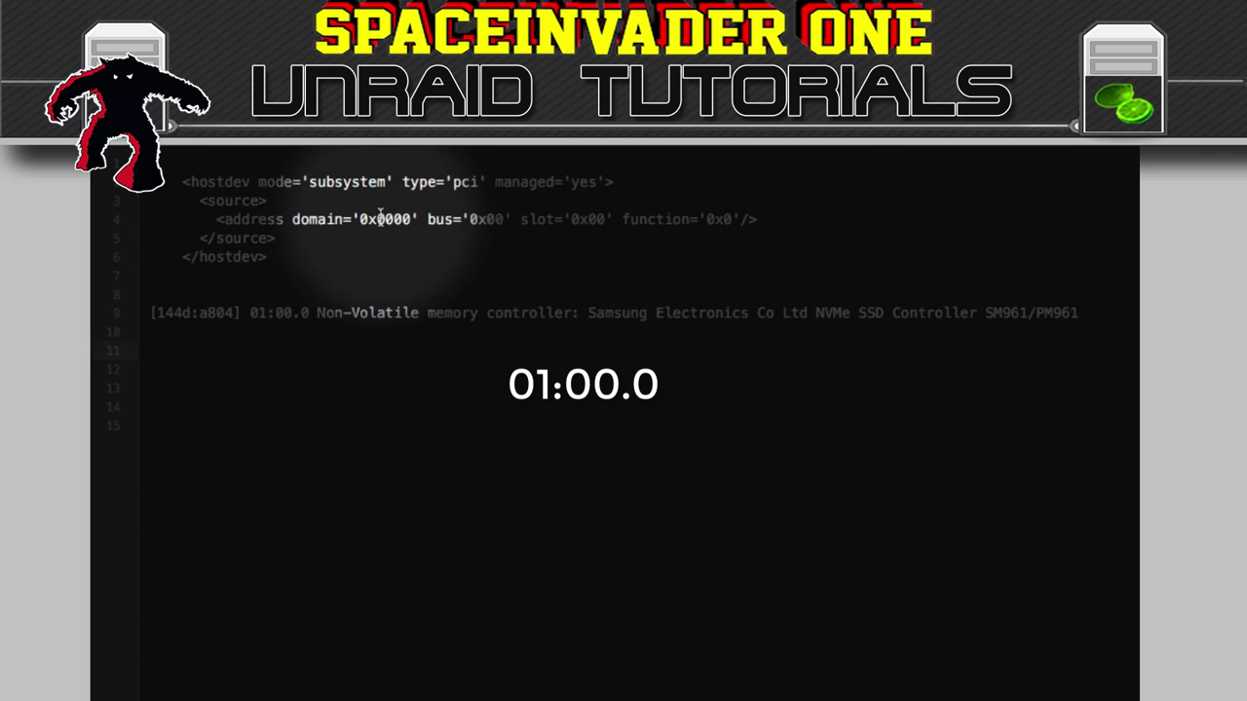
{"action": "double_click", "coordinate": [384, 218]}
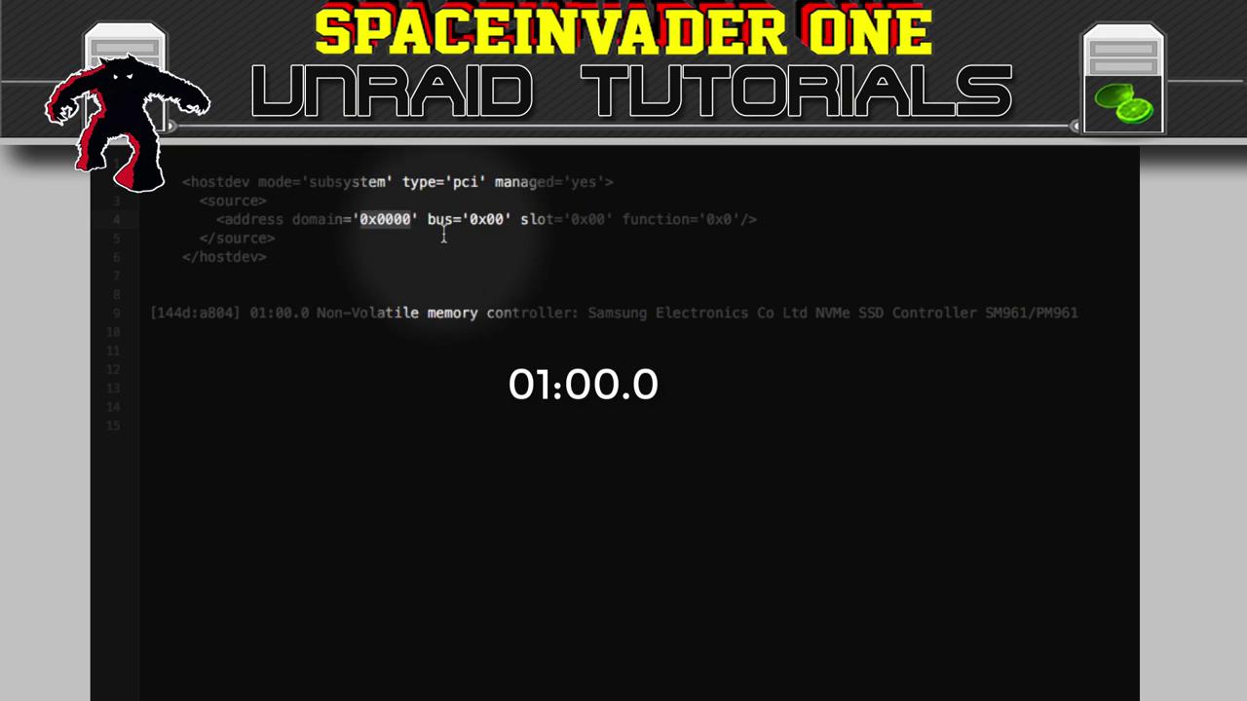
{"action": "left_click", "coordinate": [253, 312]}
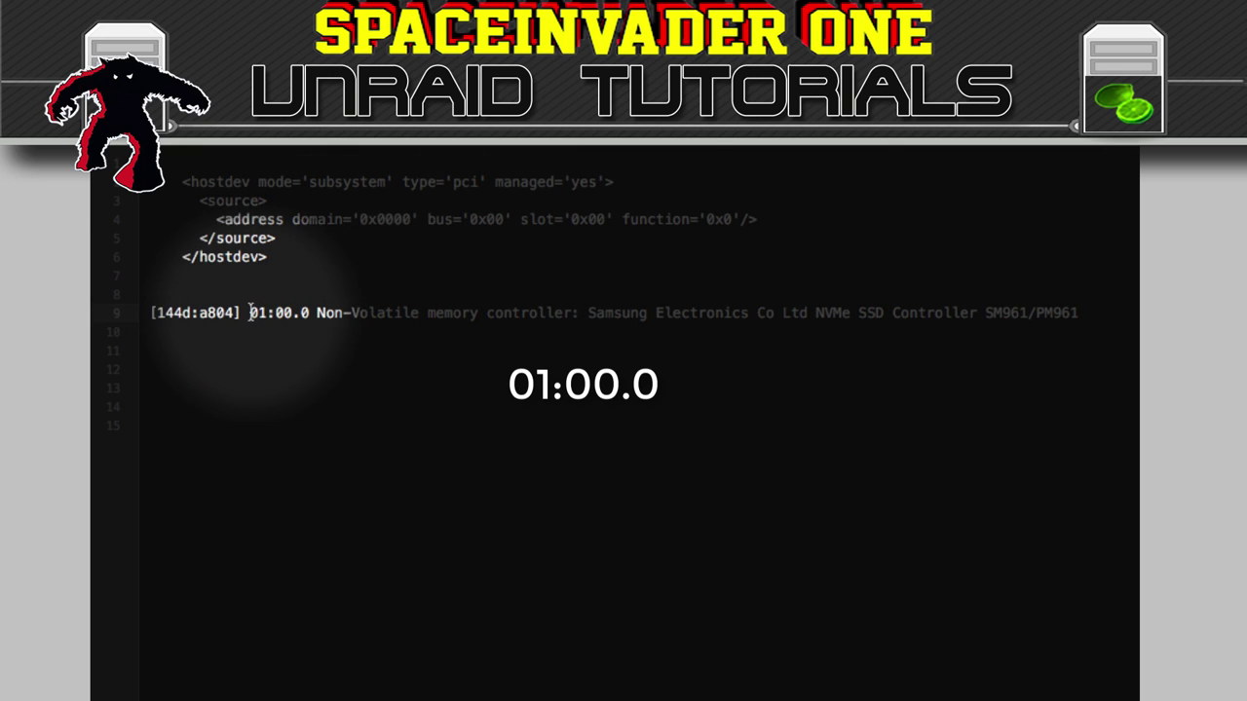
{"action": "left_click", "coordinate": [503, 219]}
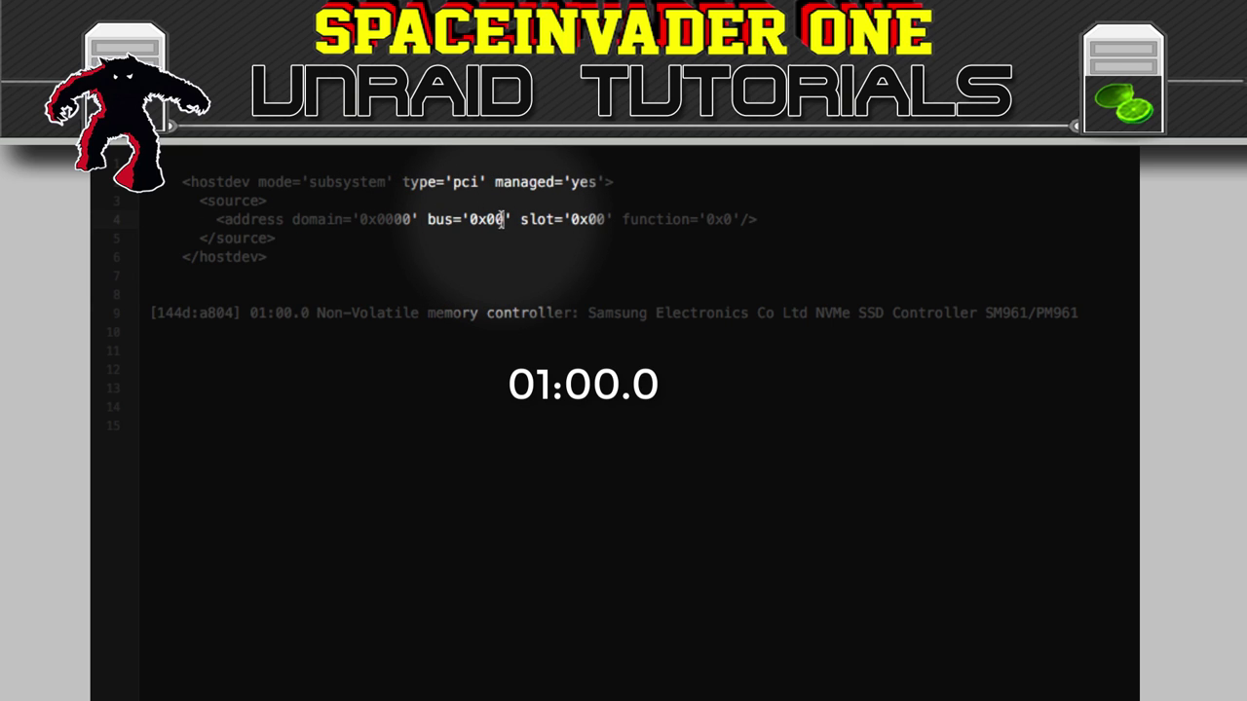
{"action": "key", "text": "BackSpace"}
{"action": "type", "text": "1"}
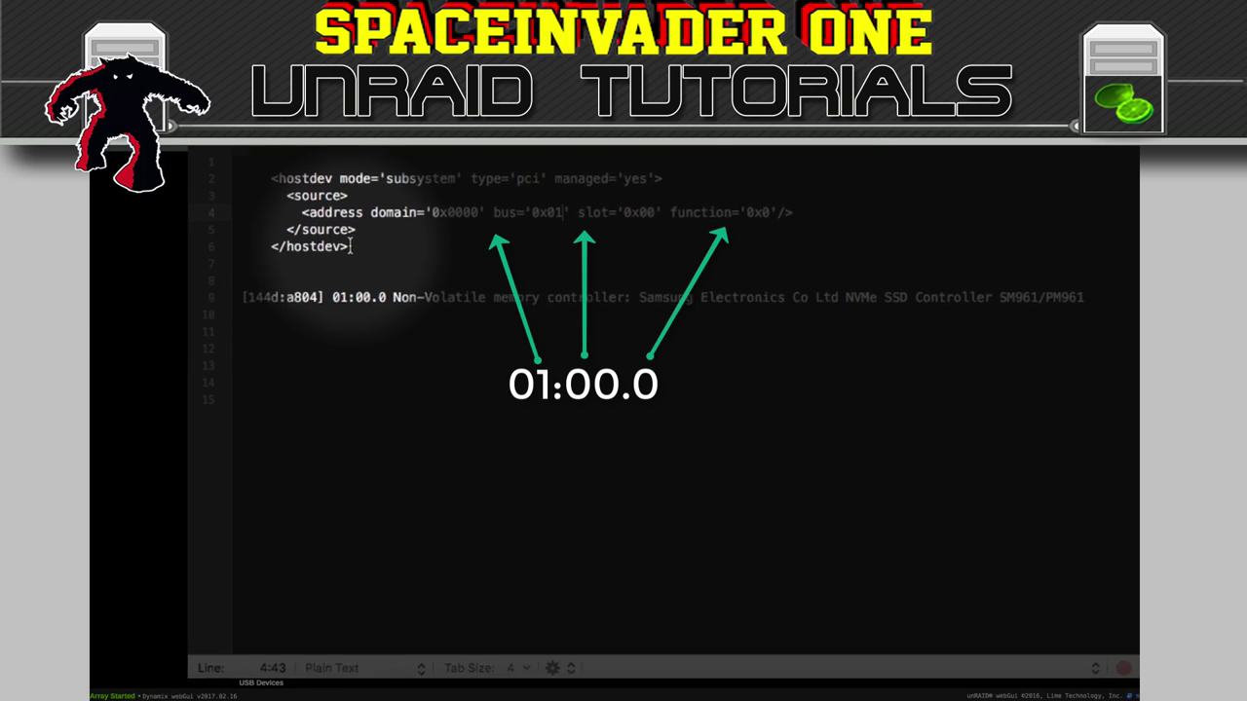
Copy the whole hostdev block, from its opening tag to its closing tag
{"action": "left_click_drag", "start_coordinate": [351, 247], "coordinate": [249, 179]}
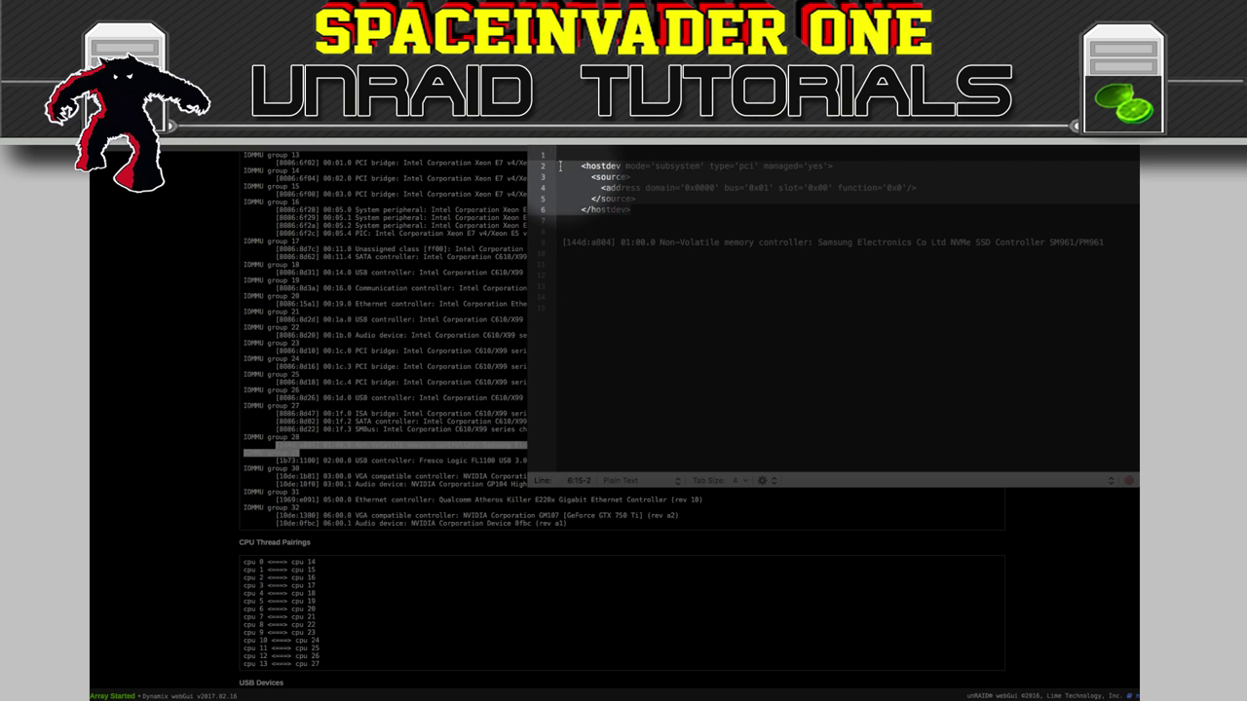
{"action": "right_click", "coordinate": [584, 168]}
{"action": "left_click", "coordinate": [624, 184]}
Return to unRAID, check Other PCI Devices in the "1. Windows 10 gamer 1 msi 1070" VM's settings, and leave without saving
{"action": "left_click", "coordinate": [511, 293]}
{"action": "scroll", "coordinate": [511, 293], "scroll_direction": "up", "scroll_amount": 5}
{"action": "scroll", "coordinate": [511, 292], "scroll_direction": "up", "scroll_amount": 6}
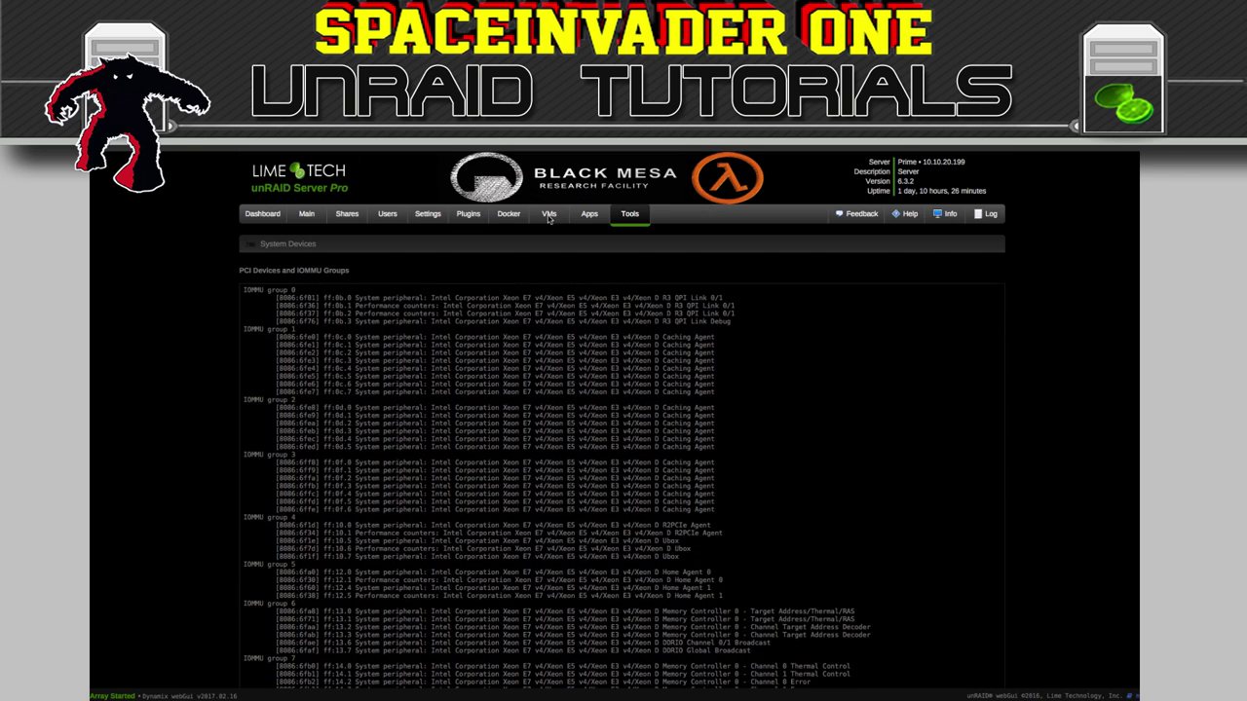
{"action": "left_click", "coordinate": [548, 214]}
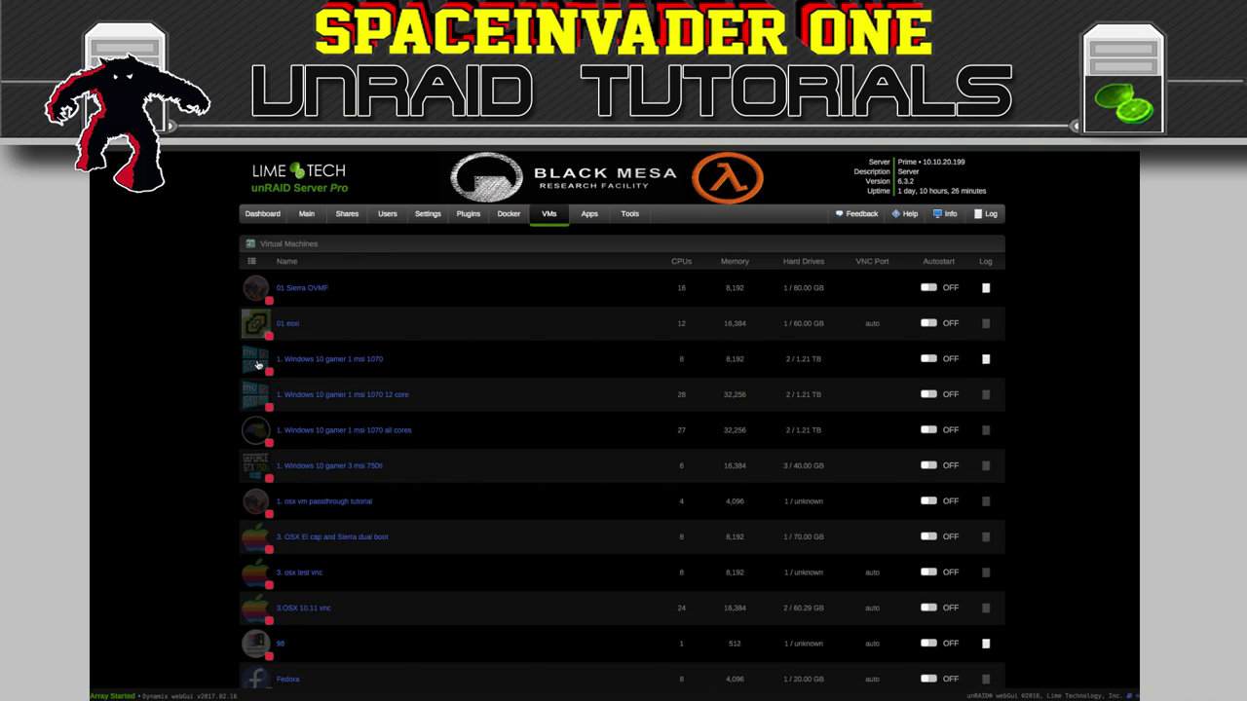
{"action": "left_click", "coordinate": [257, 360]}
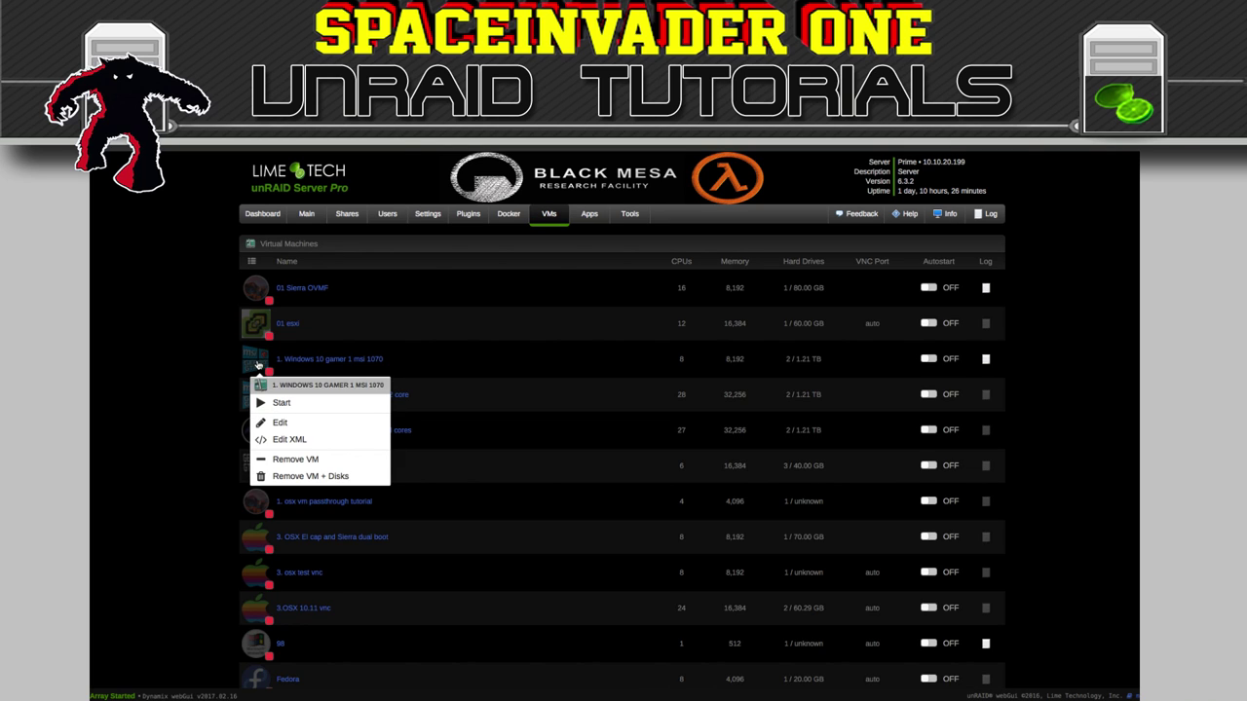
{"action": "left_click", "coordinate": [279, 422]}
{"action": "scroll", "coordinate": [424, 423], "scroll_direction": "down", "scroll_amount": 2}
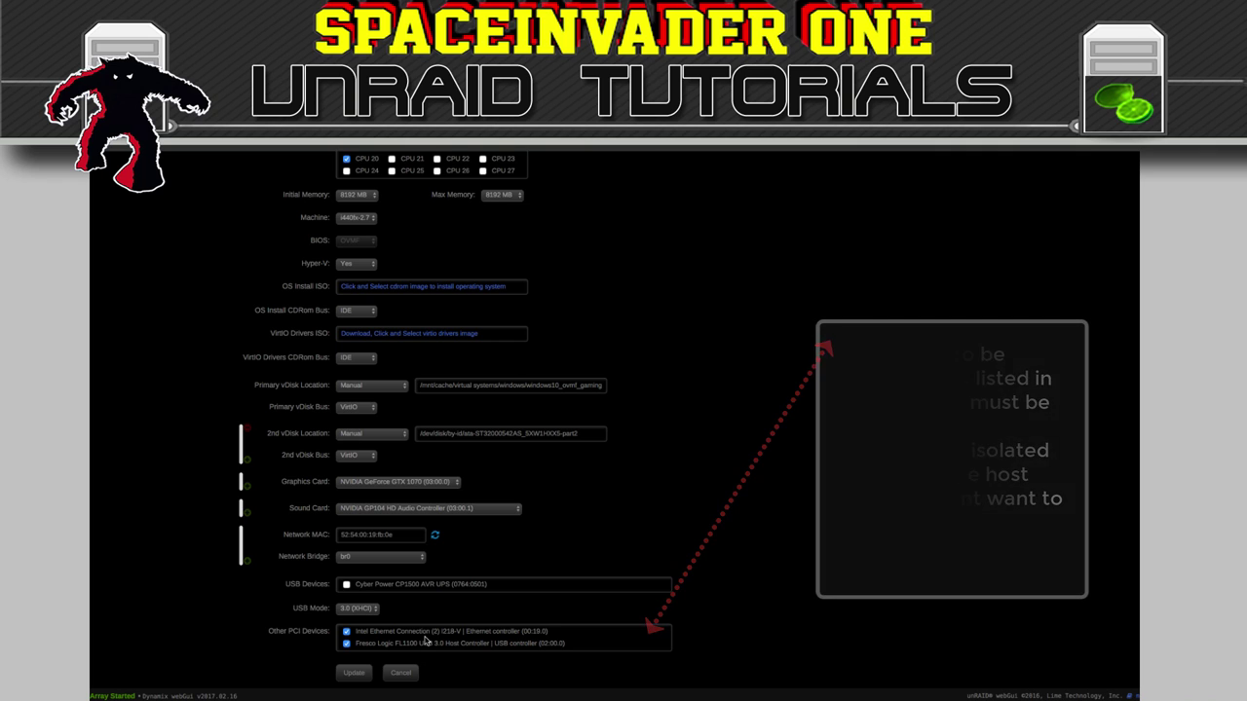
{"action": "left_click", "coordinate": [400, 673]}
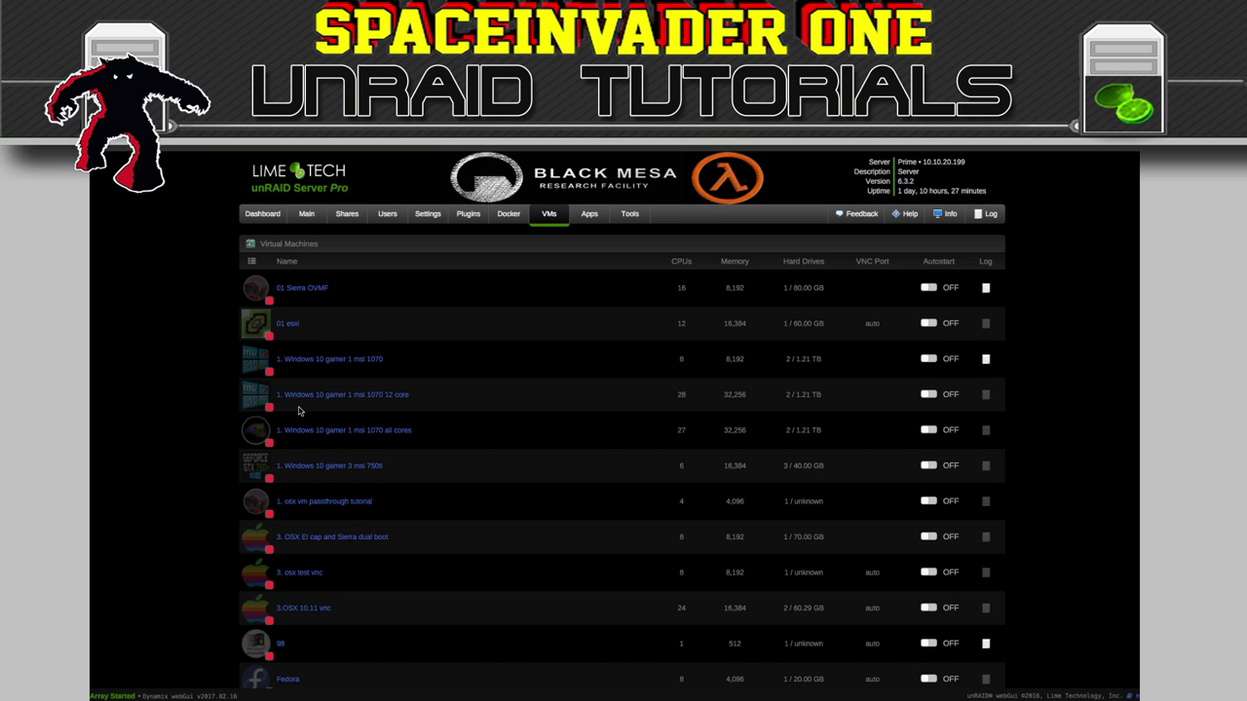
Insert the copied hostdev block after the last closing hostdev tag in the "1. Windows 10 gamer 1 msi 1070" VM's XML and update the VM
{"action": "left_click", "coordinate": [255, 358]}
{"action": "left_click", "coordinate": [292, 428]}
{"action": "scroll", "coordinate": [439, 425], "scroll_direction": "down", "scroll_amount": 15}
{"action": "scroll", "coordinate": [439, 425], "scroll_direction": "down", "scroll_amount": 10}
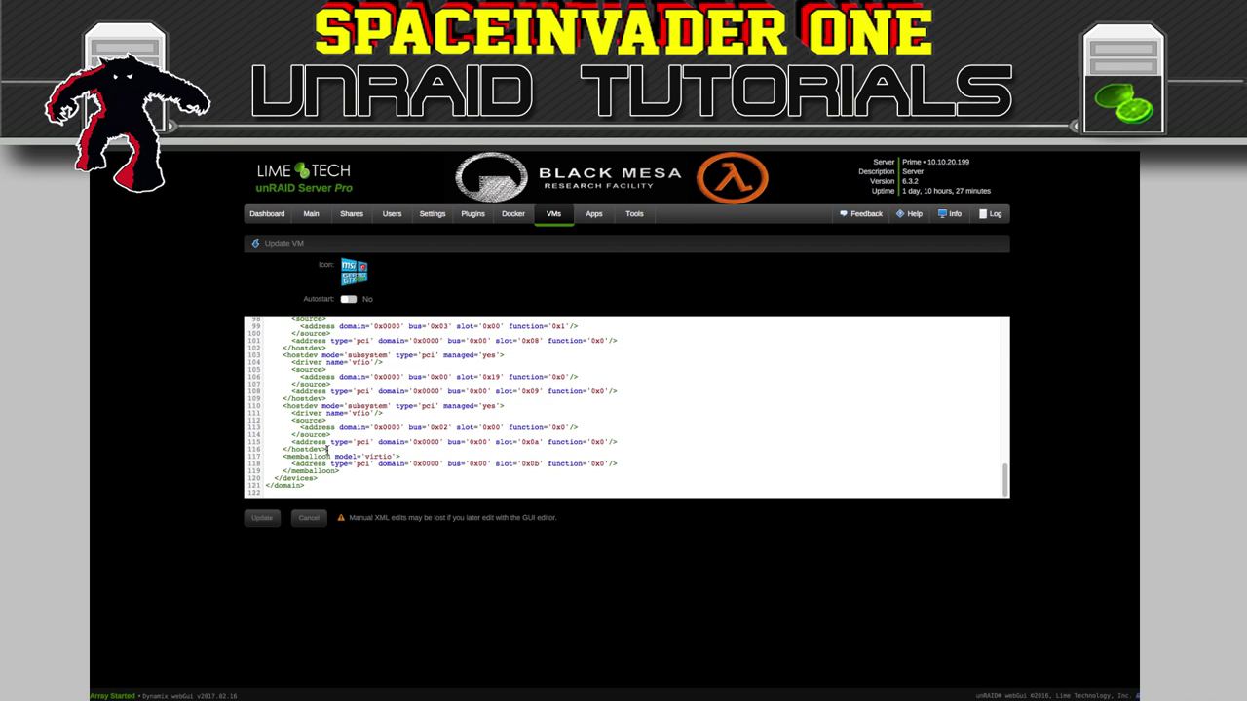
{"action": "left_click", "coordinate": [328, 449]}
{"action": "key", "text": "Return"}
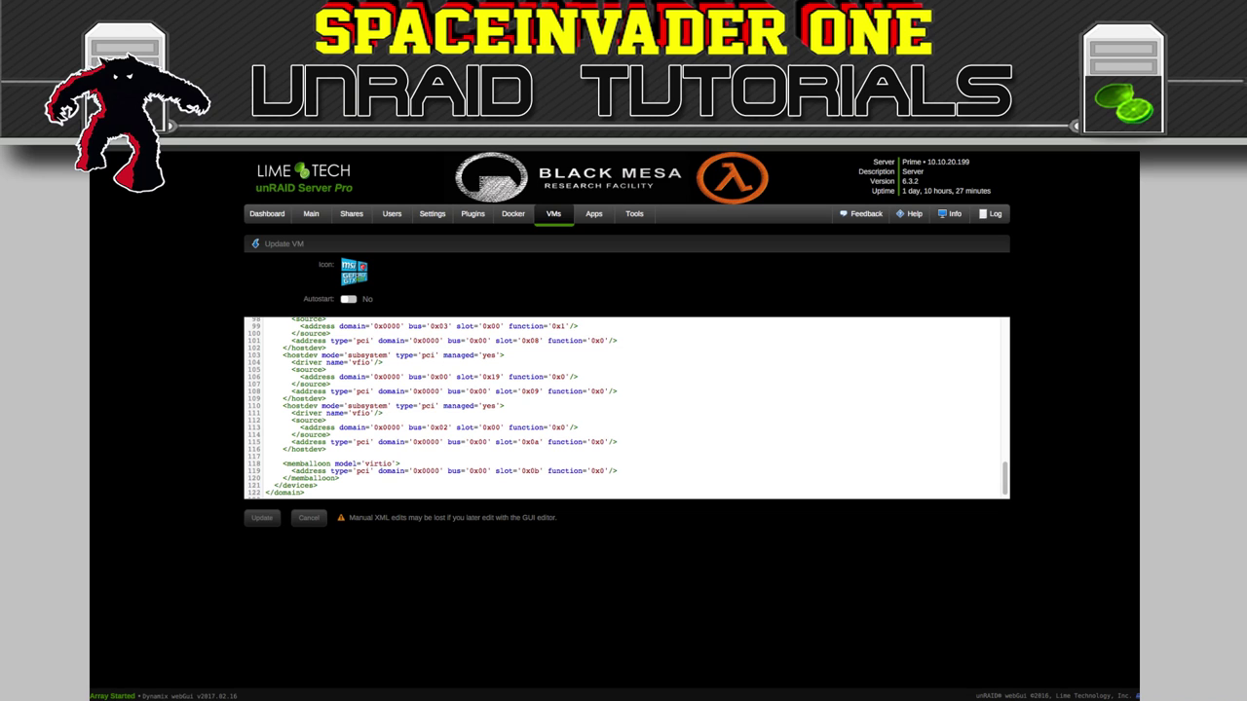
{"action": "key", "text": "ctrl+v"}
{"action": "left_click", "coordinate": [269, 522]}
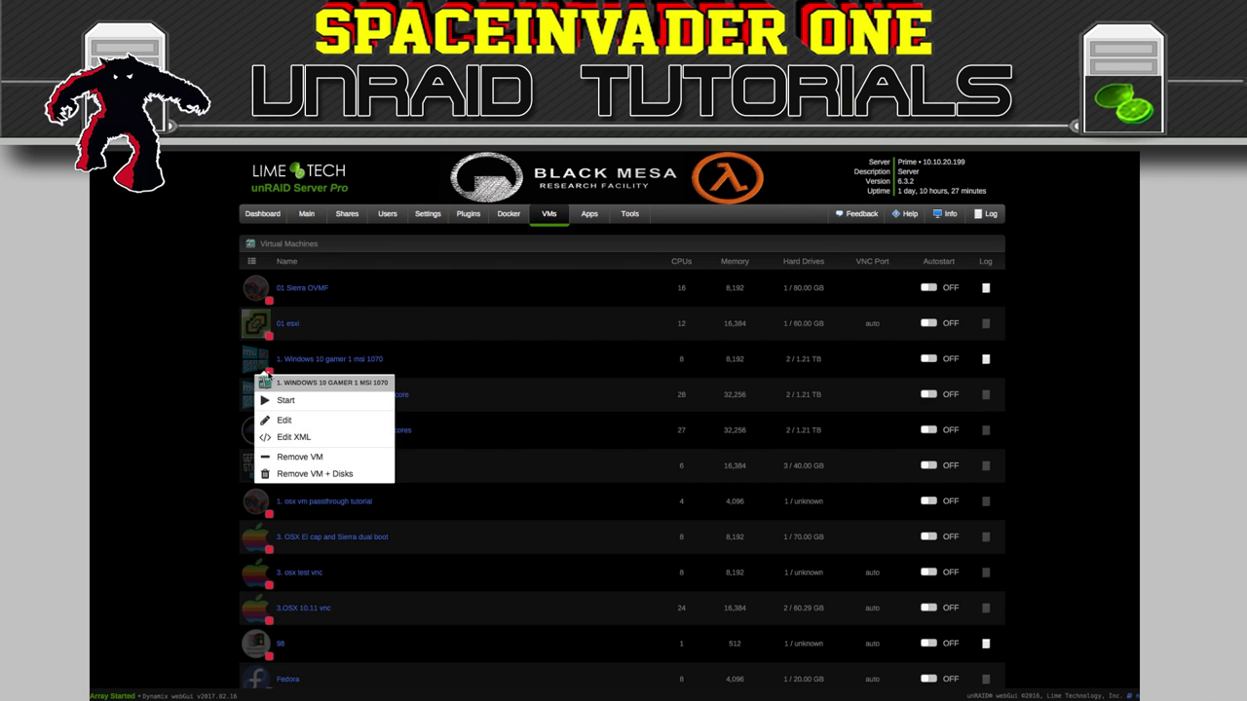
Check the VM's Other PCI Devices for the Samsung NVMe controller, leave its settings without saving, and start the VM
{"action": "left_click", "coordinate": [284, 419]}
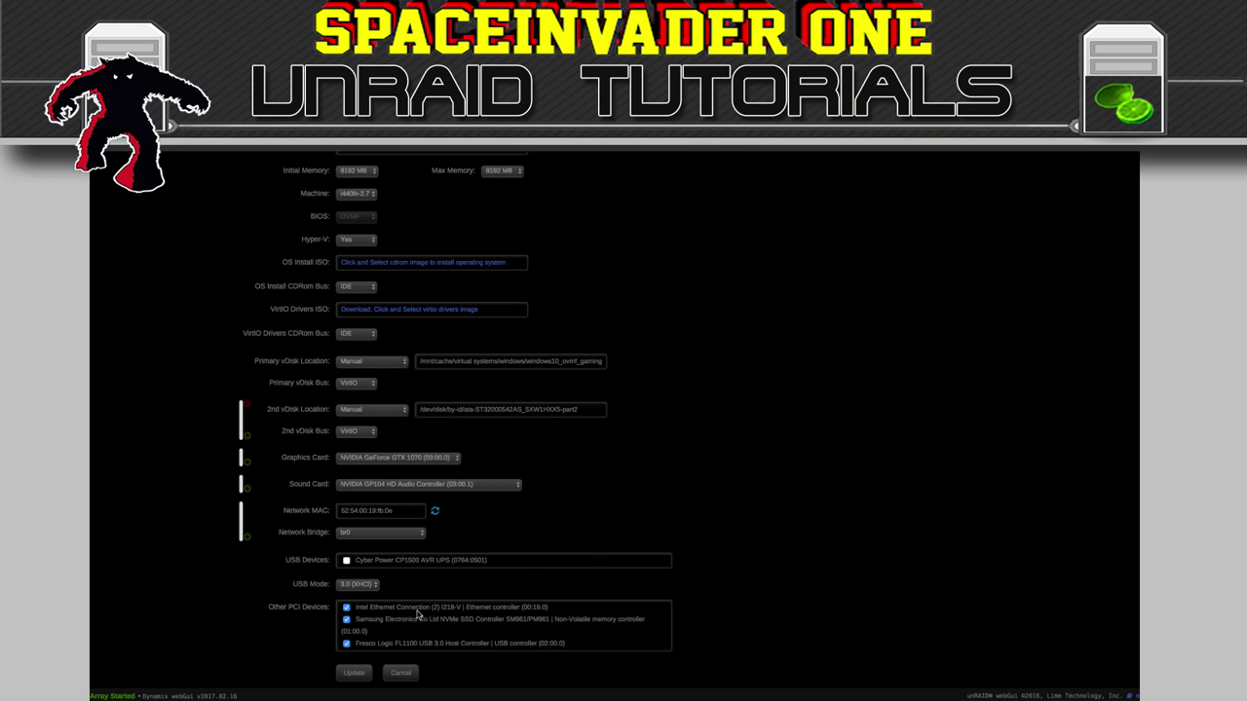
{"action": "left_click", "coordinate": [399, 672]}
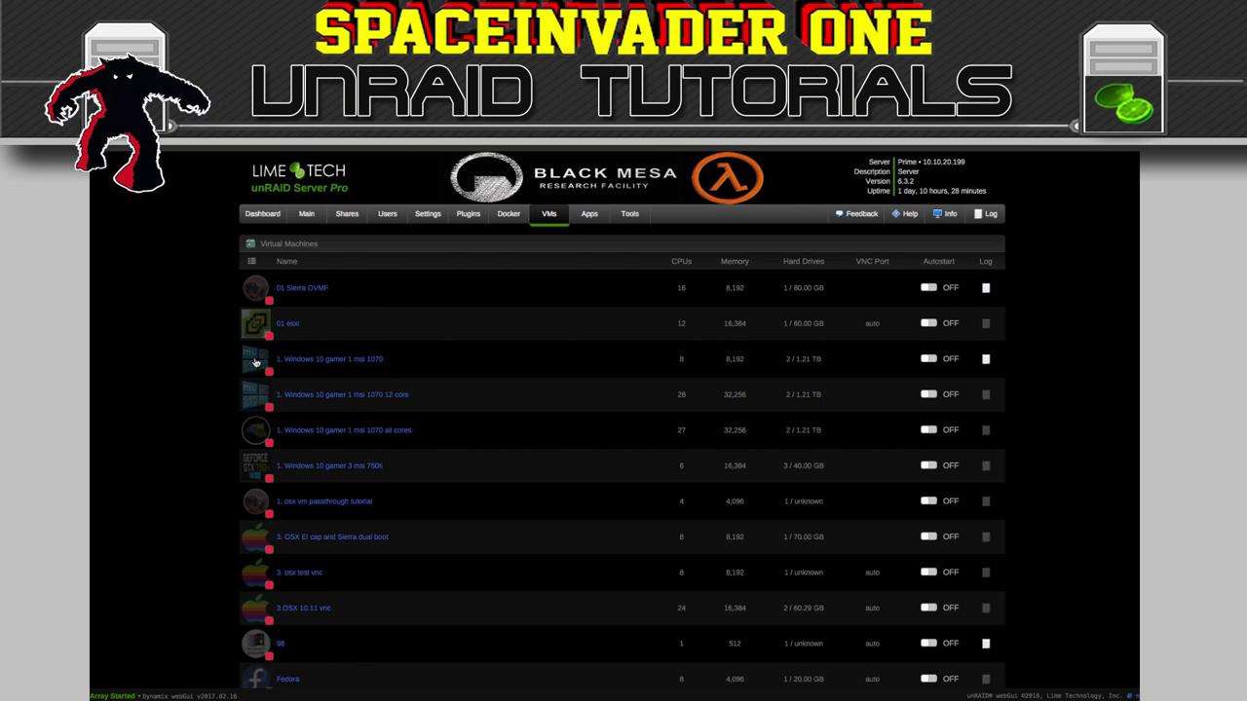
{"action": "left_click", "coordinate": [255, 363]}
{"action": "left_click", "coordinate": [280, 402]}
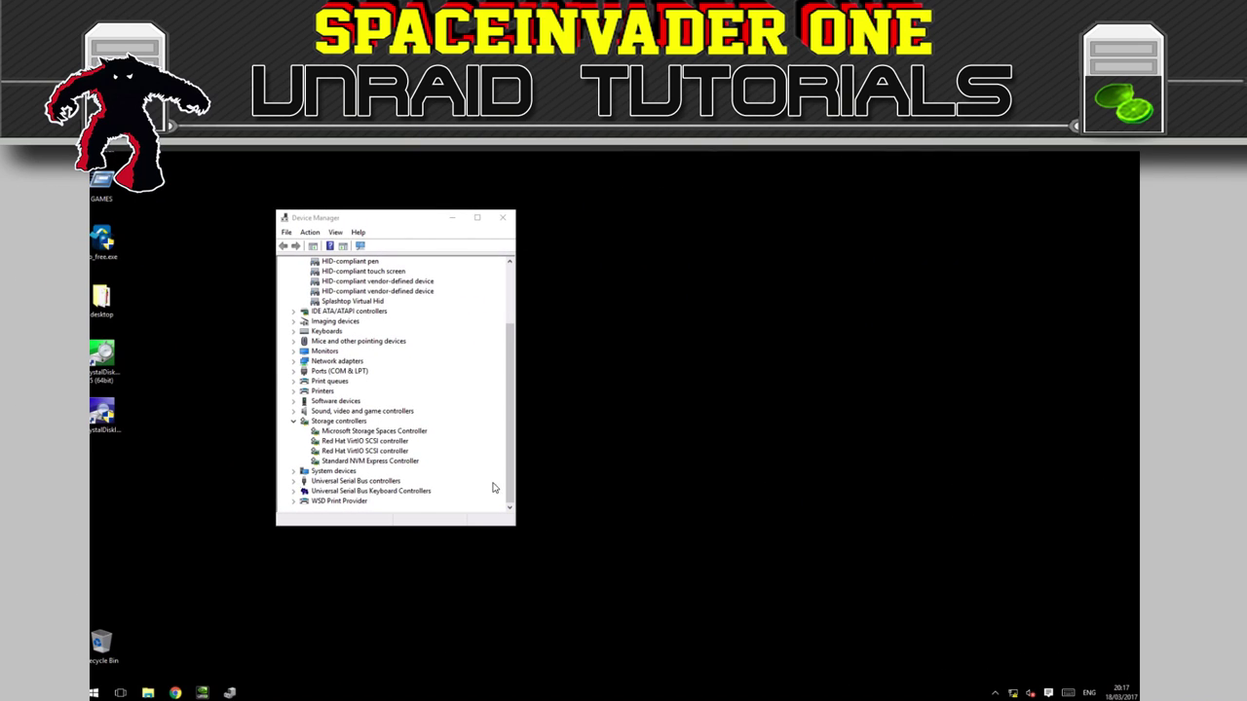
Inspect the Standard NVM Express Controller in Device Manager and the unallocated space on Disk 2 in Computer Management
{"action": "left_click", "coordinate": [381, 463]}
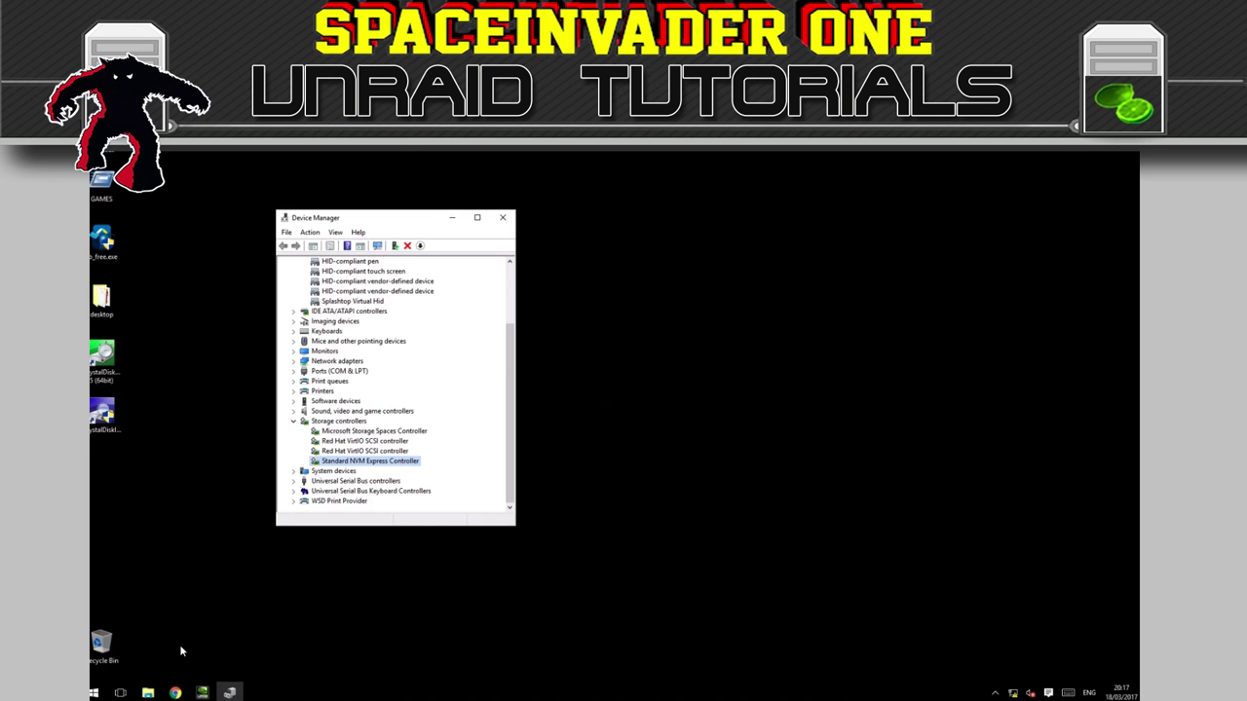
{"action": "left_click", "coordinate": [95, 693]}
{"action": "mouse_move", "coordinate": [248, 545]}
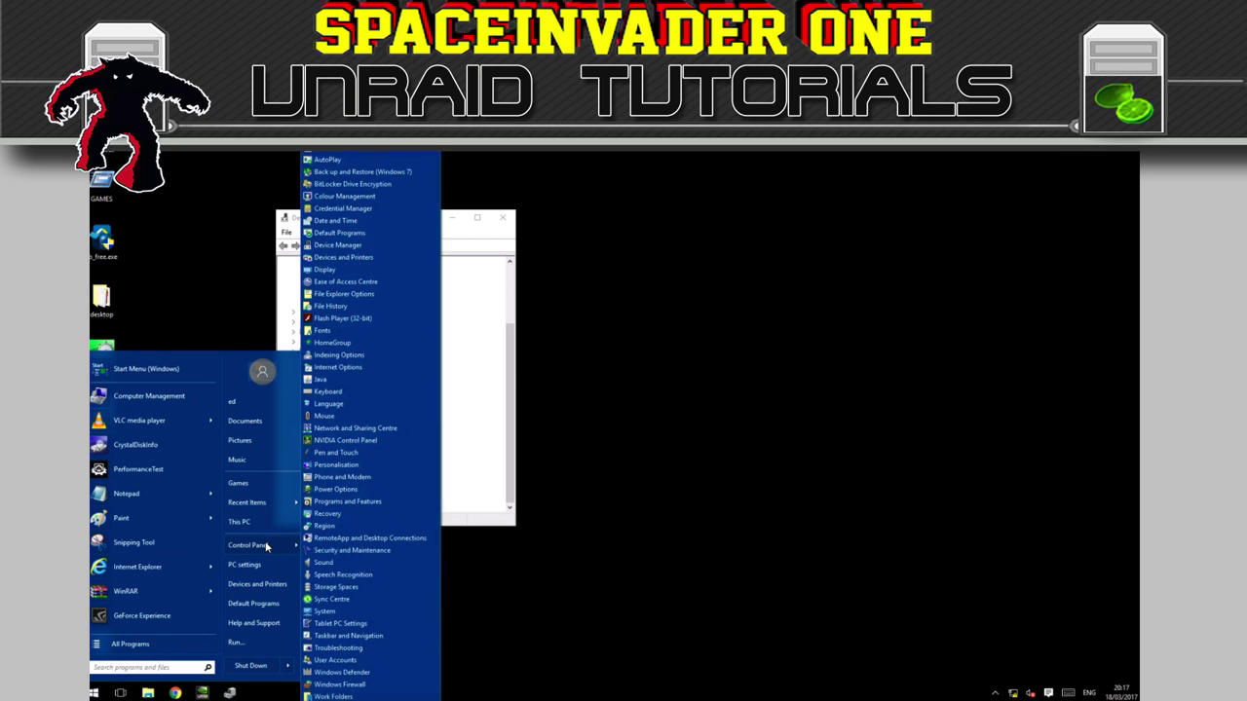
{"action": "mouse_move", "coordinate": [360, 152]}
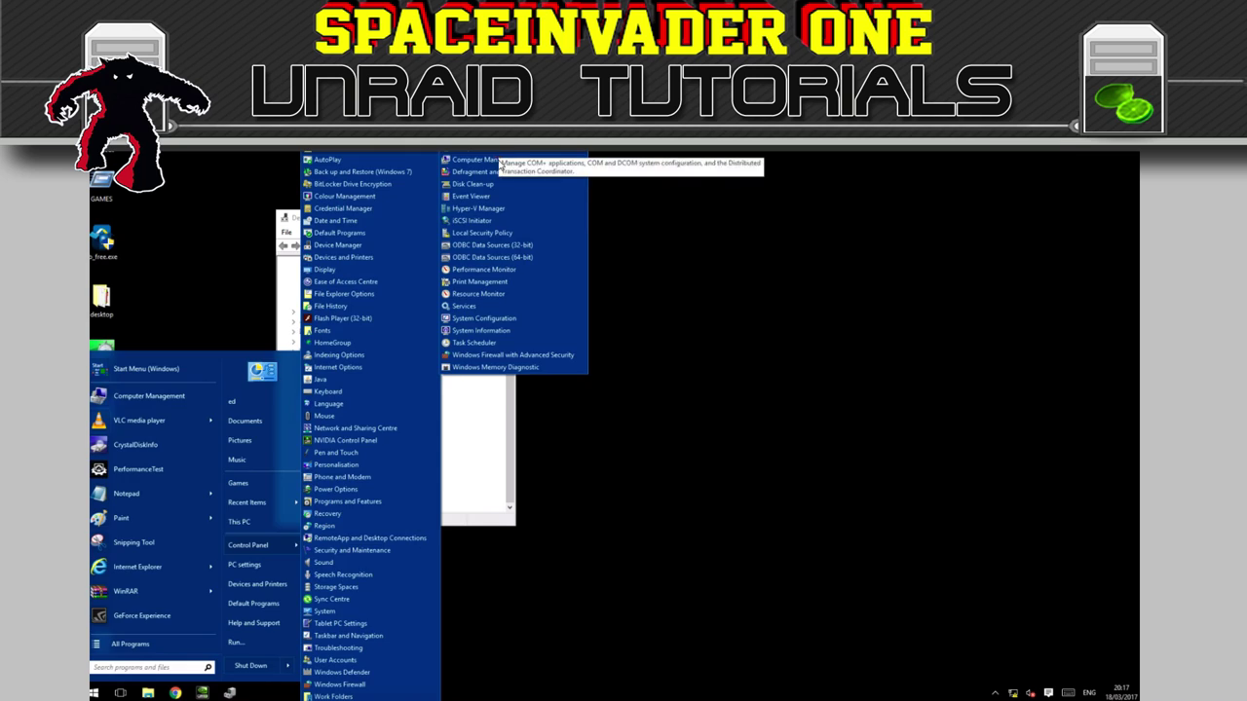
{"action": "left_click", "coordinate": [486, 158]}
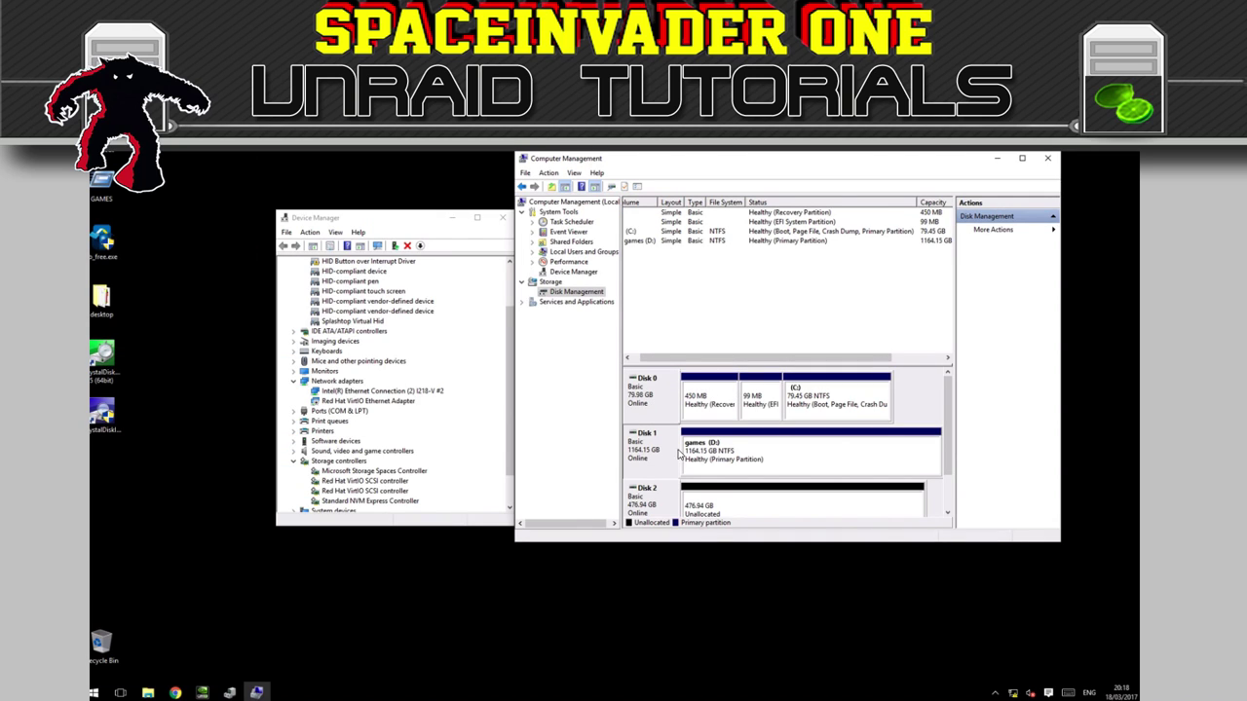
{"action": "scroll", "coordinate": [661, 456], "scroll_direction": "down", "scroll_amount": 1}
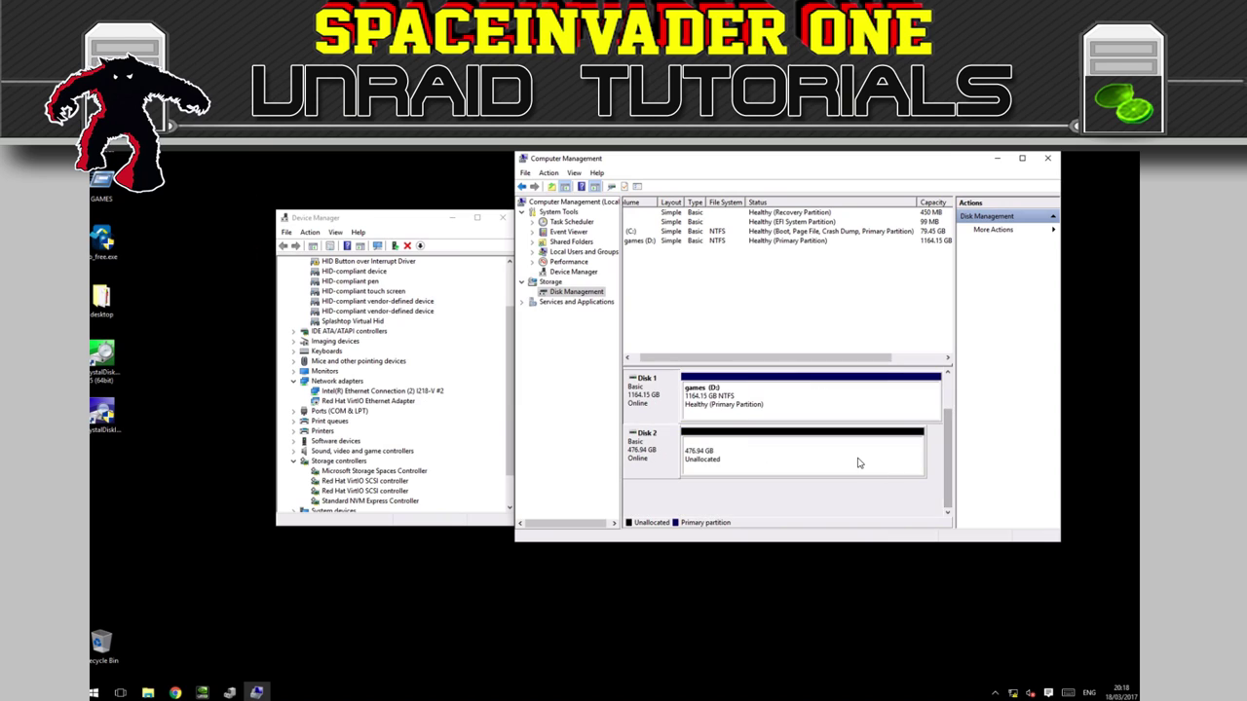
{"action": "left_click", "coordinate": [860, 463]}
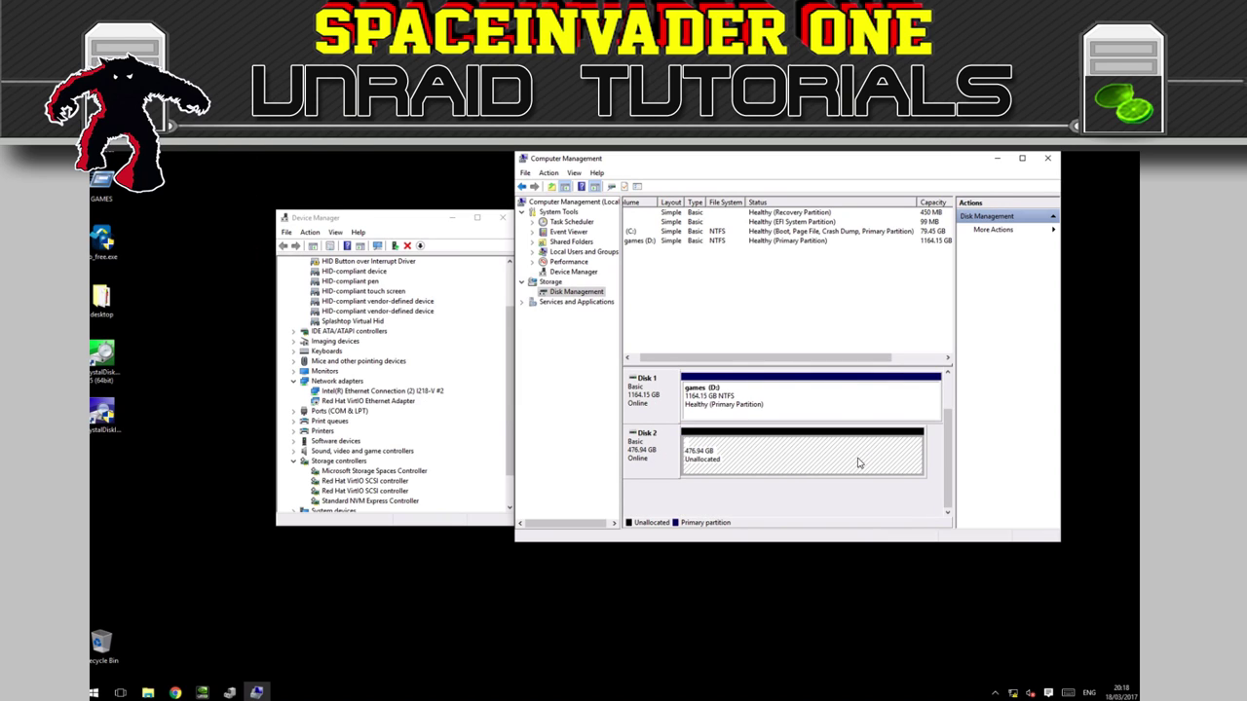
Compare the Windows partitions on Disk 0 with the unallocated space on Disk 2 in Disk Management
{"action": "scroll", "coordinate": [840, 438], "scroll_direction": "up", "scroll_amount": 1}
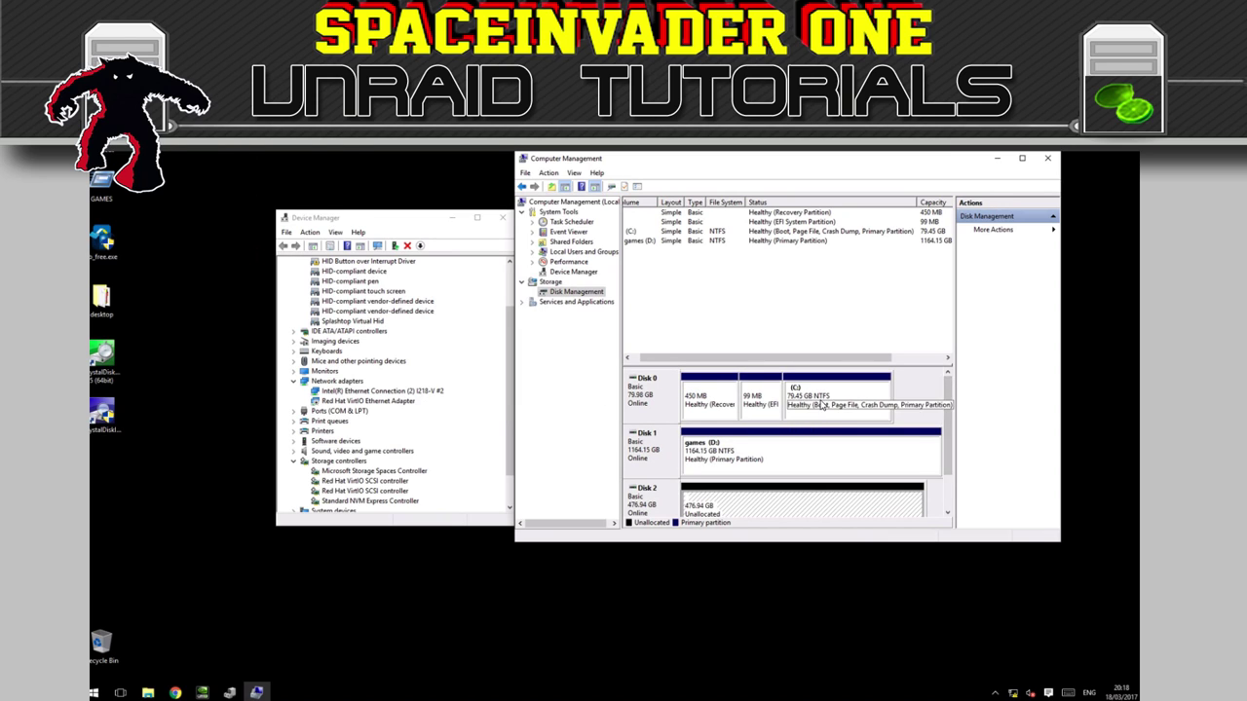
{"action": "left_click", "coordinate": [691, 409]}
{"action": "left_click", "coordinate": [730, 506]}
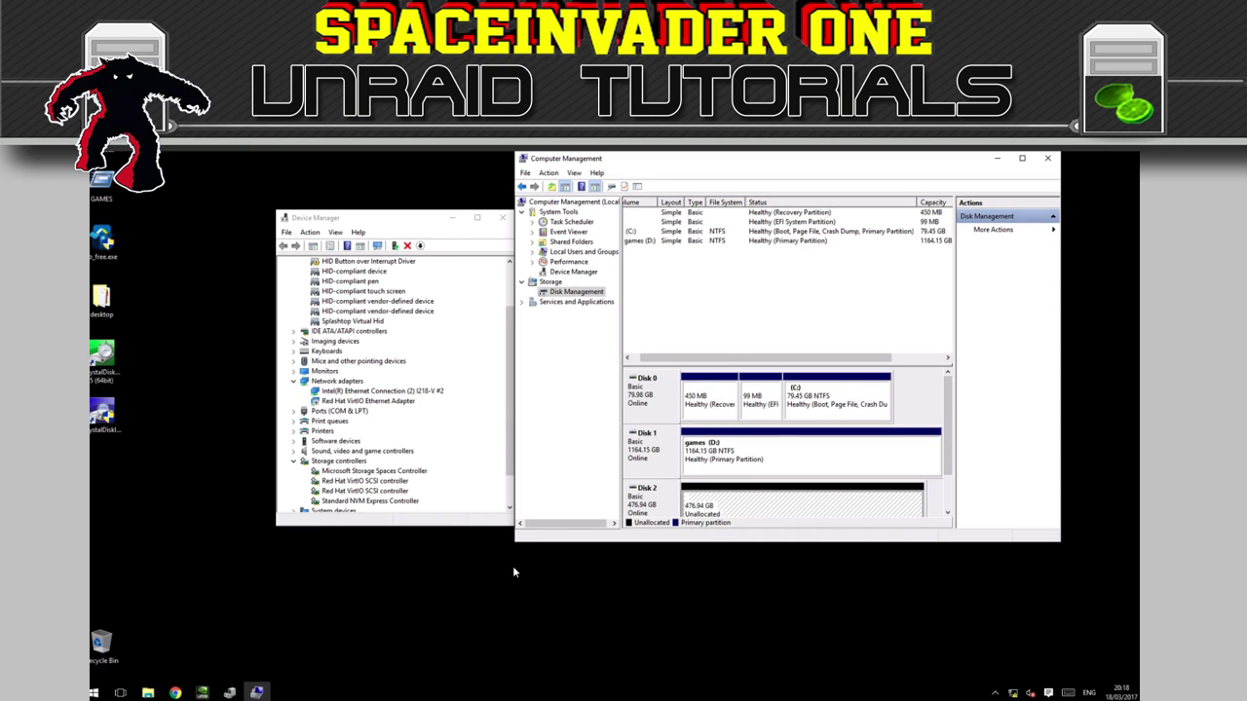
Switch to Chrome, view the EaseUS Todo Backup Free download form for home users, and close it without submitting
{"action": "left_click", "coordinate": [175, 693]}
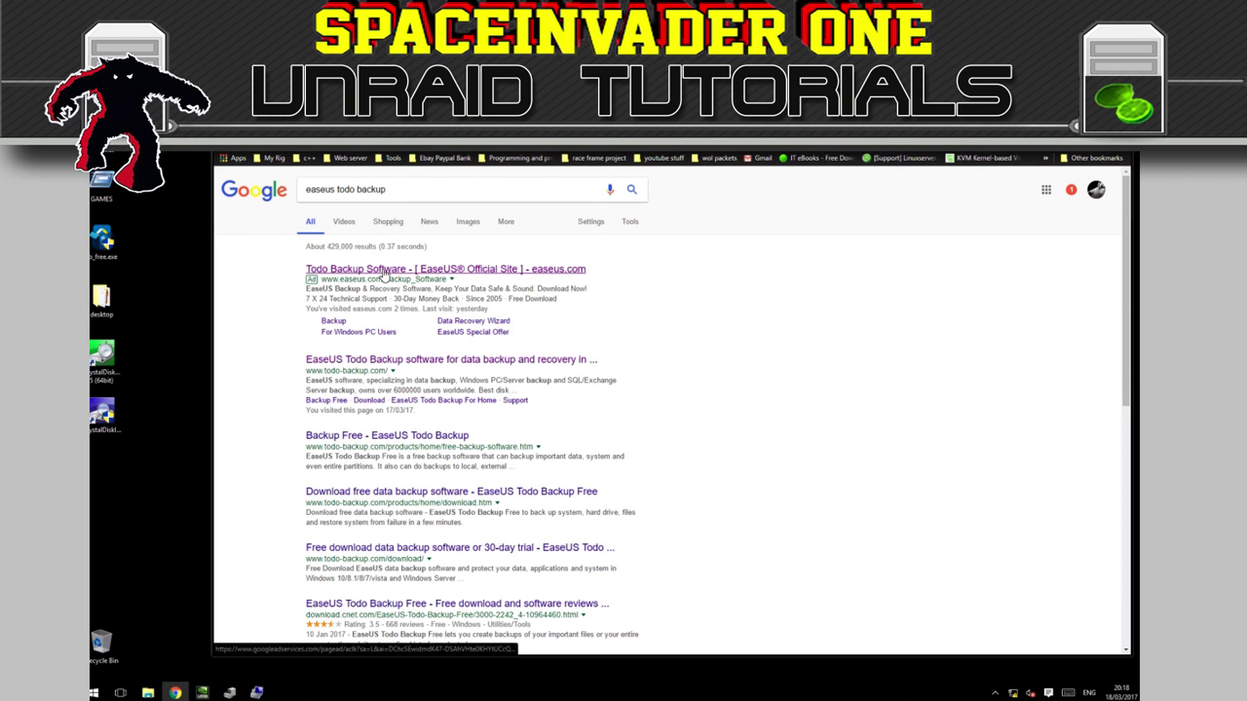
{"action": "left_click", "coordinate": [385, 276]}
{"action": "scroll", "coordinate": [658, 458], "scroll_direction": "down", "scroll_amount": 1}
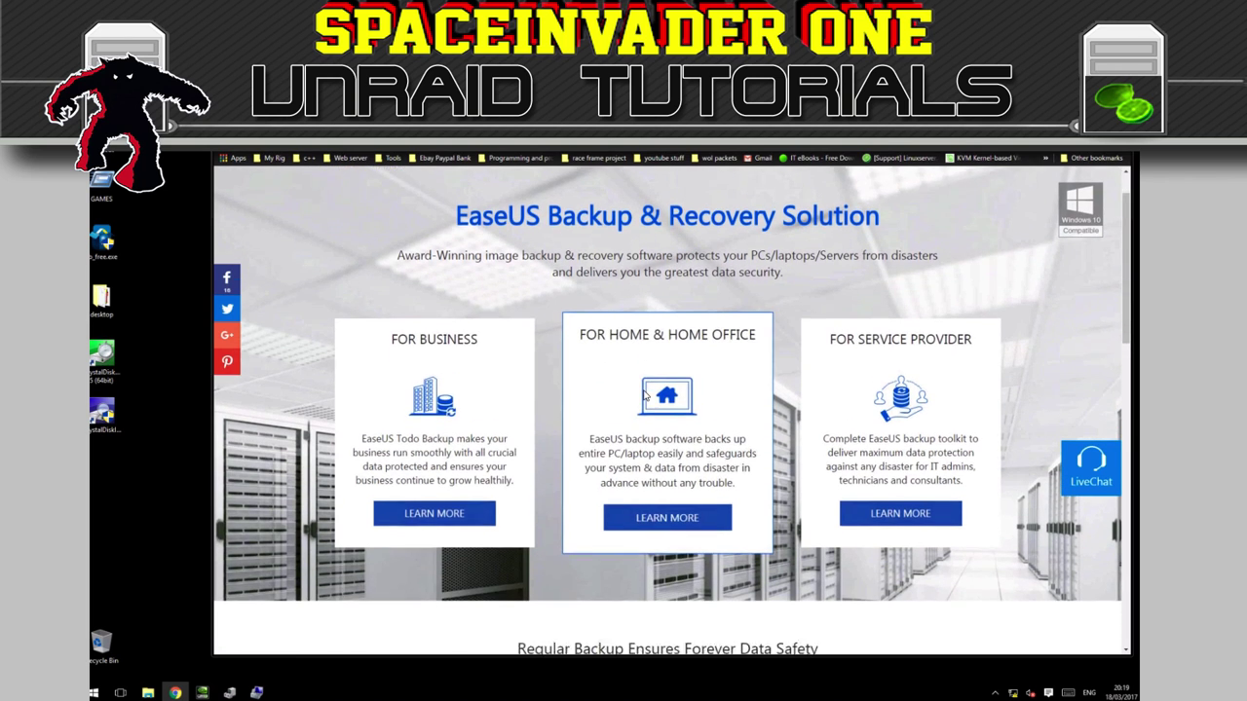
{"action": "left_click", "coordinate": [668, 493]}
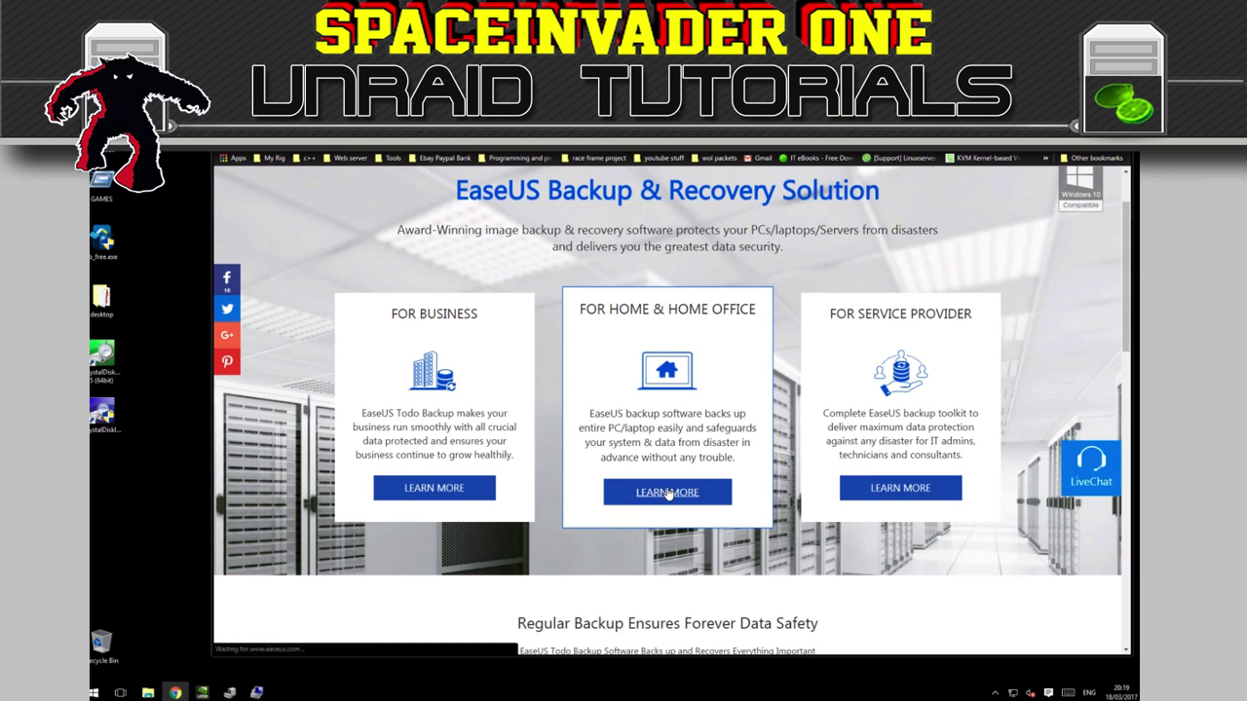
{"action": "scroll", "coordinate": [653, 445], "scroll_direction": "down", "scroll_amount": 2}
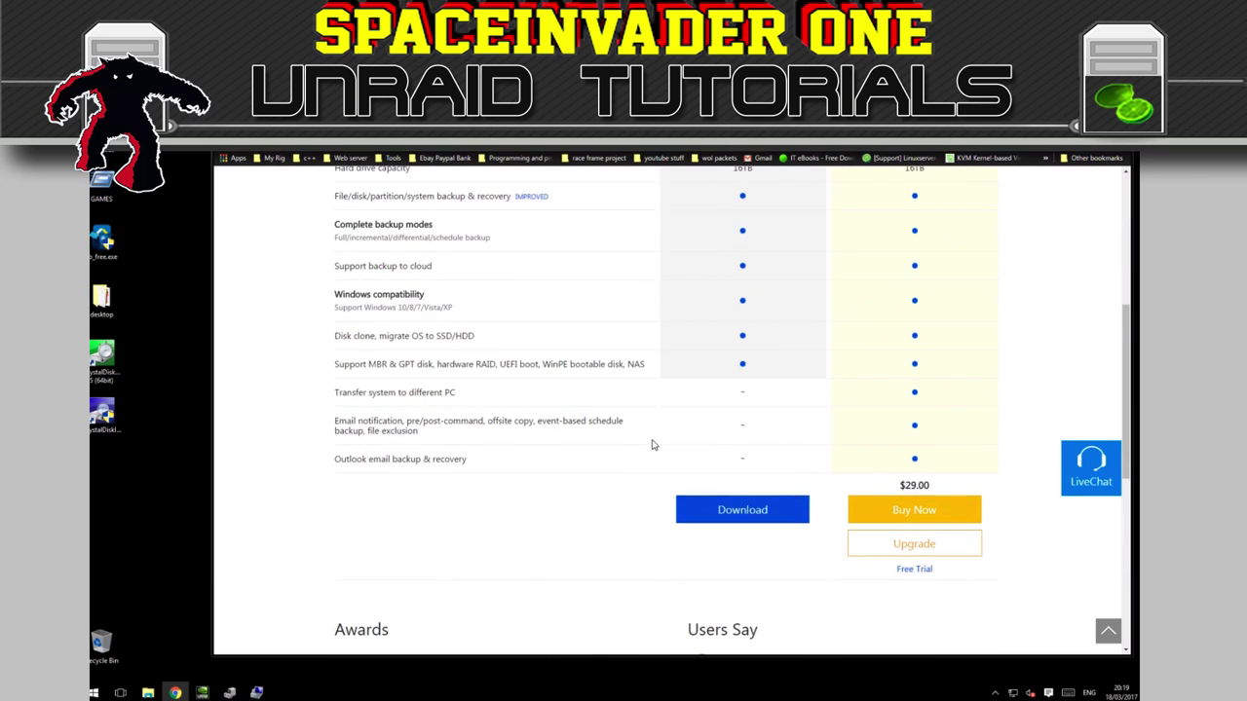
{"action": "left_click", "coordinate": [742, 510]}
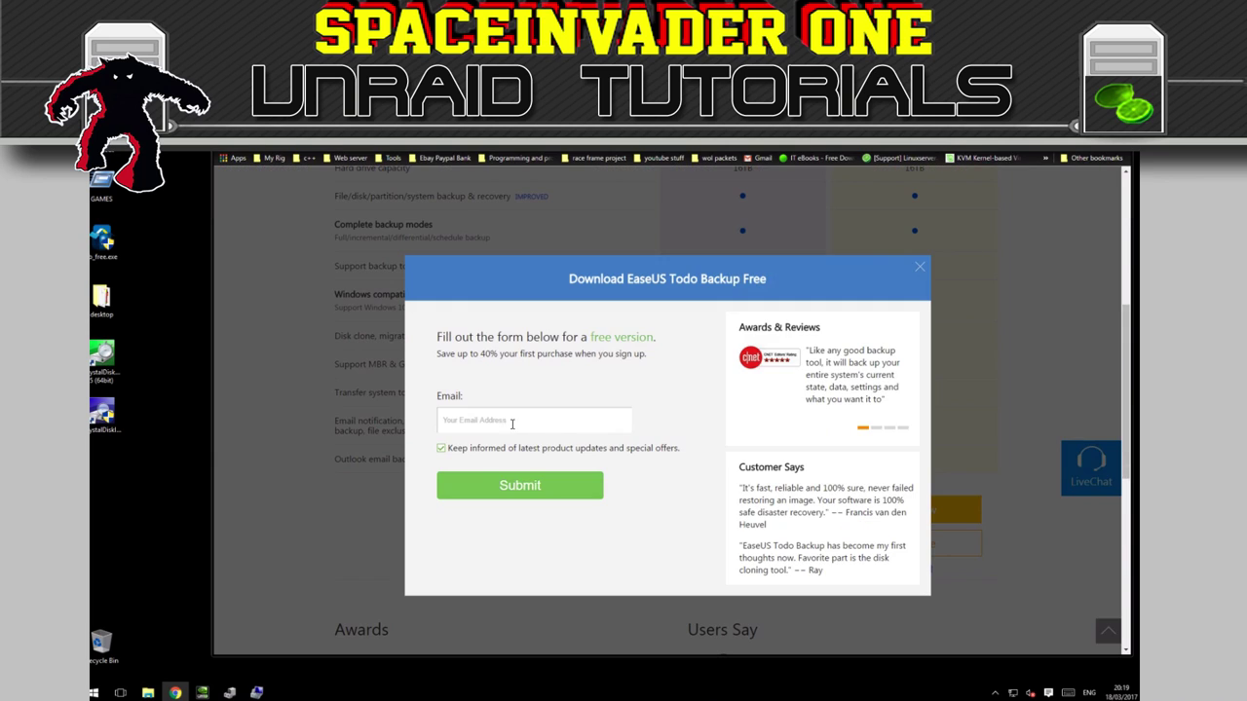
{"action": "left_click", "coordinate": [920, 266]}
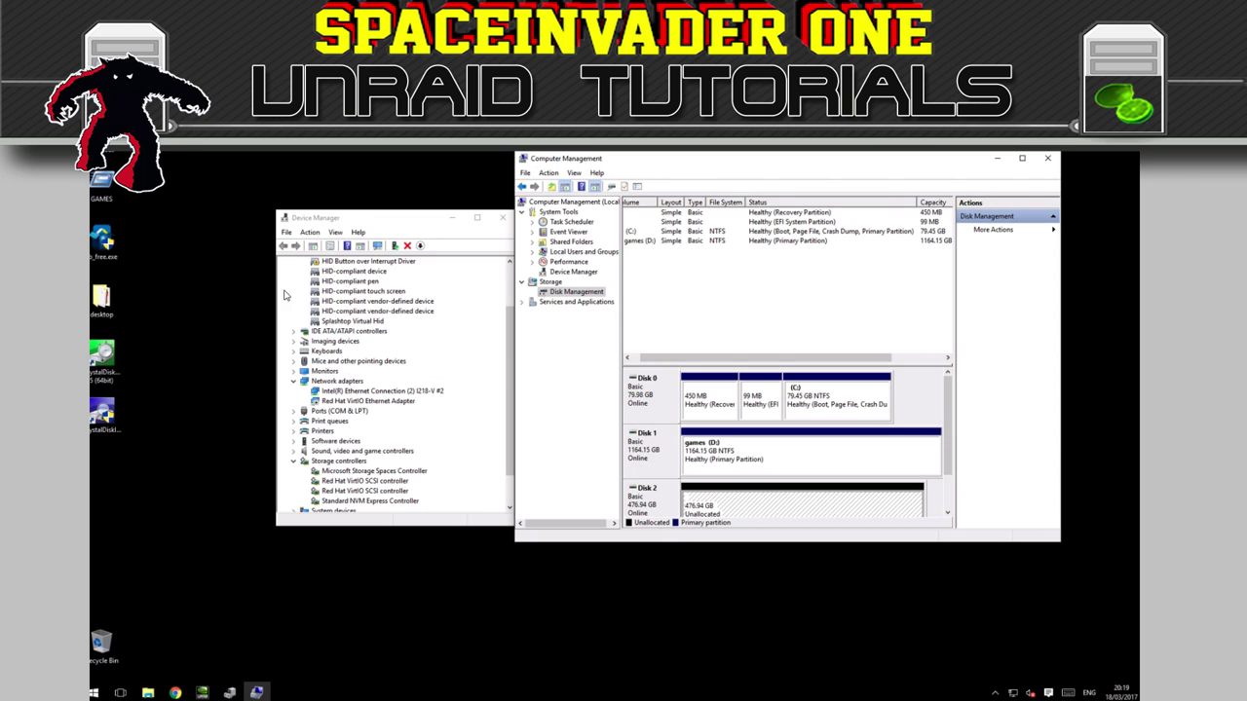
Convert the unallocated Disk 2 to GPT in Disk Management
{"action": "left_click", "coordinate": [173, 270]}
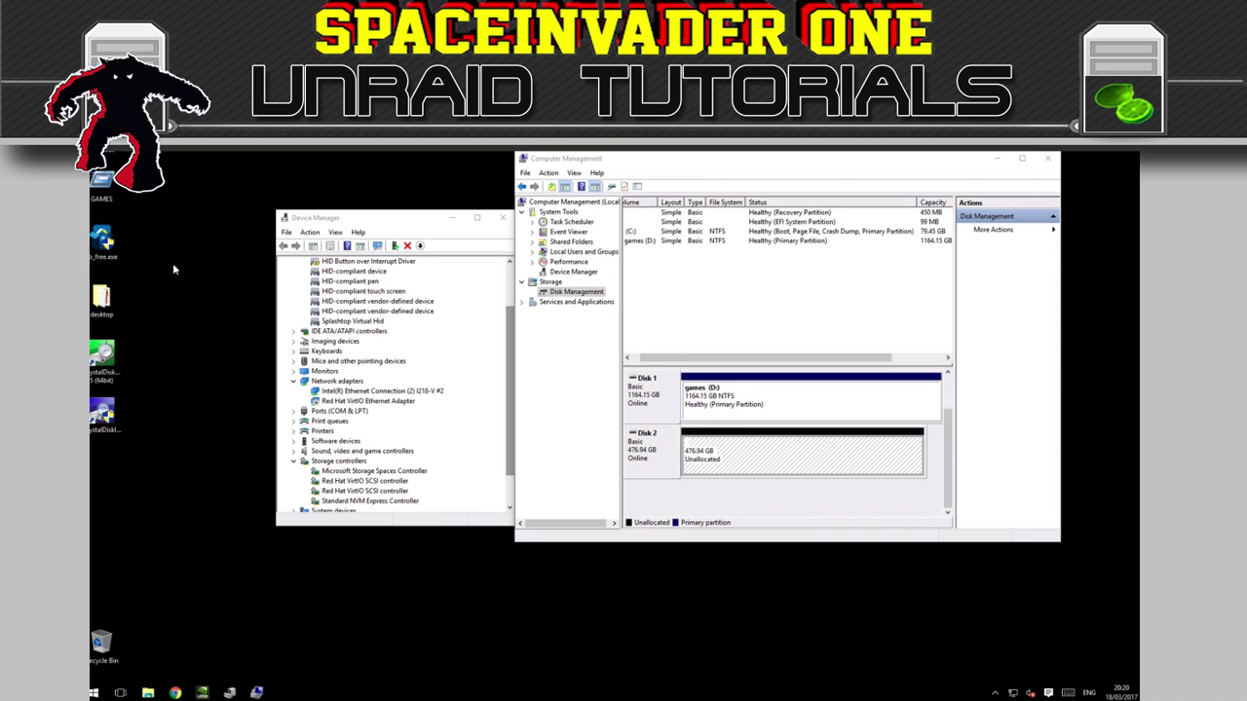
{"action": "left_click", "coordinate": [644, 455]}
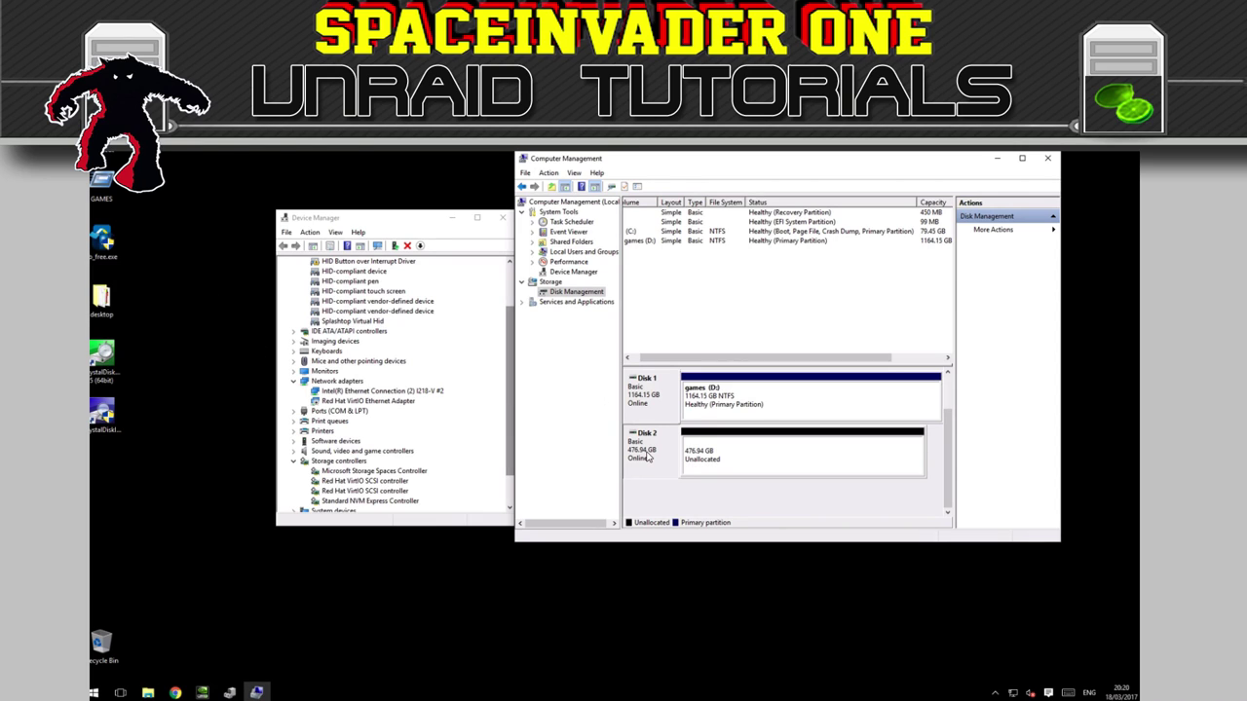
{"action": "right_click", "coordinate": [643, 450]}
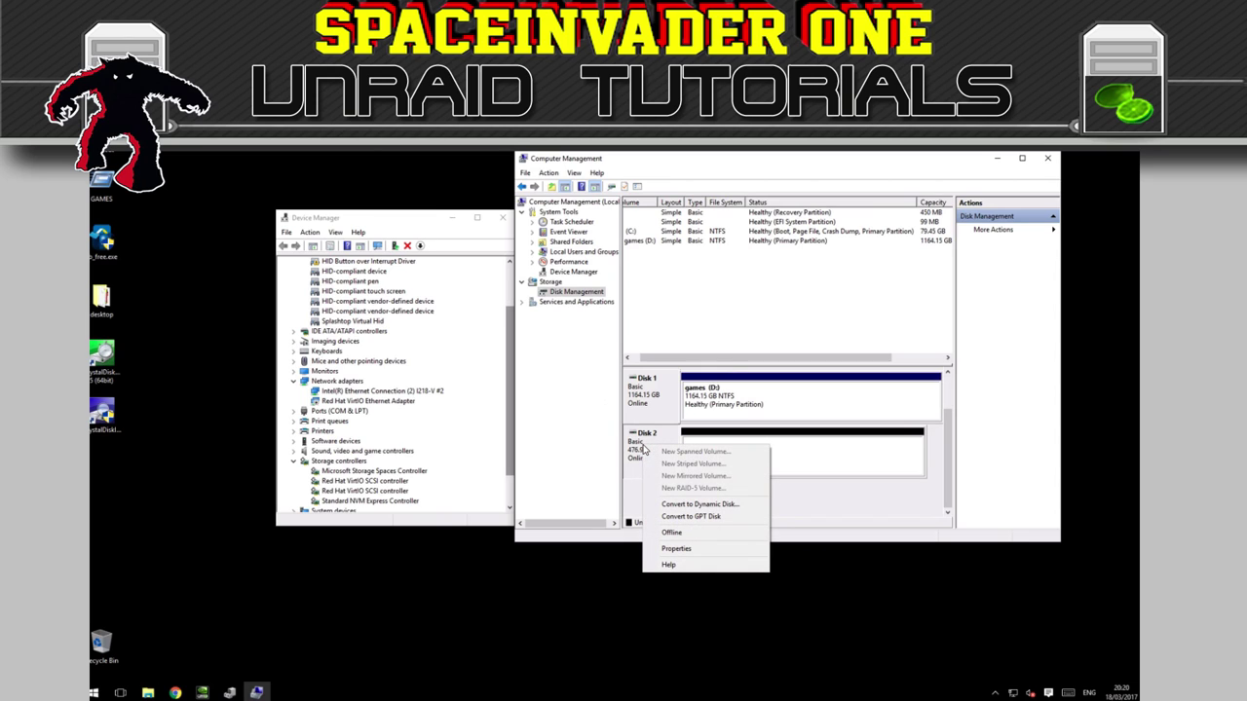
{"action": "left_click", "coordinate": [680, 517]}
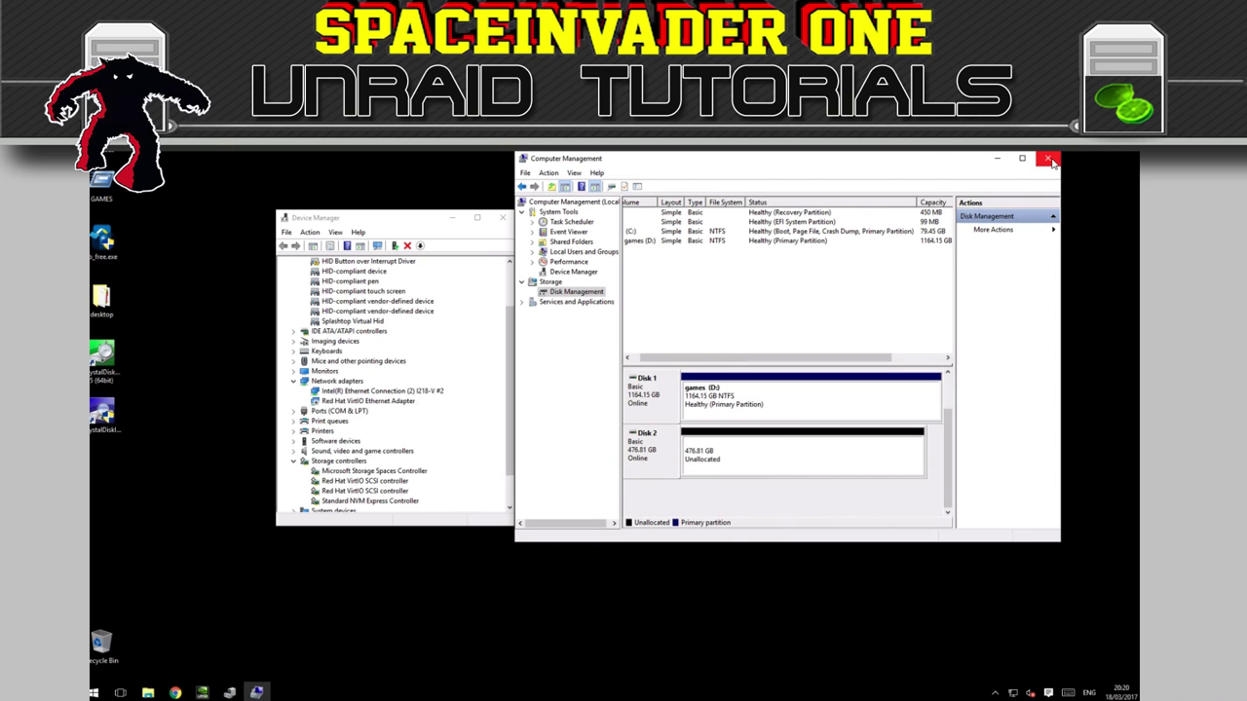
Close Computer Management and Device Manager, and install EaseUS Todo Backup Free from tb_free.exe, keeping the free version
{"action": "left_click", "coordinate": [1048, 159]}
{"action": "left_click", "coordinate": [503, 218]}
{"action": "double_click", "coordinate": [101, 238]}
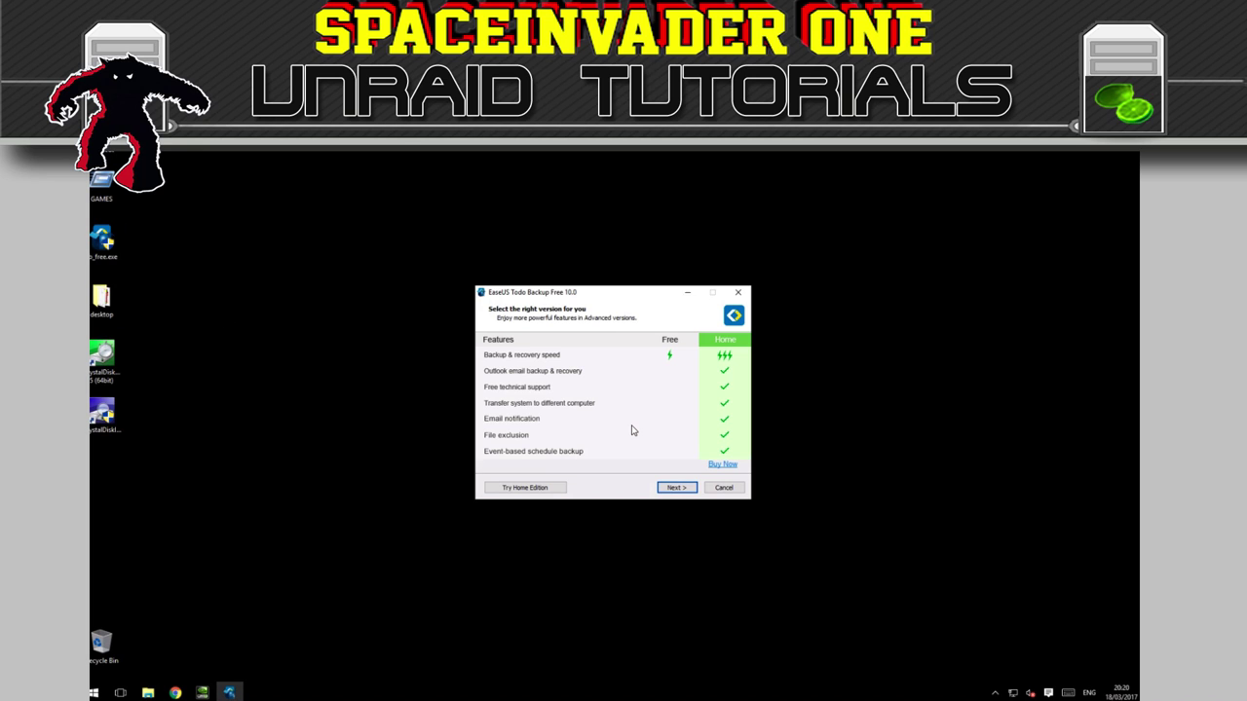
{"action": "left_click", "coordinate": [676, 487]}
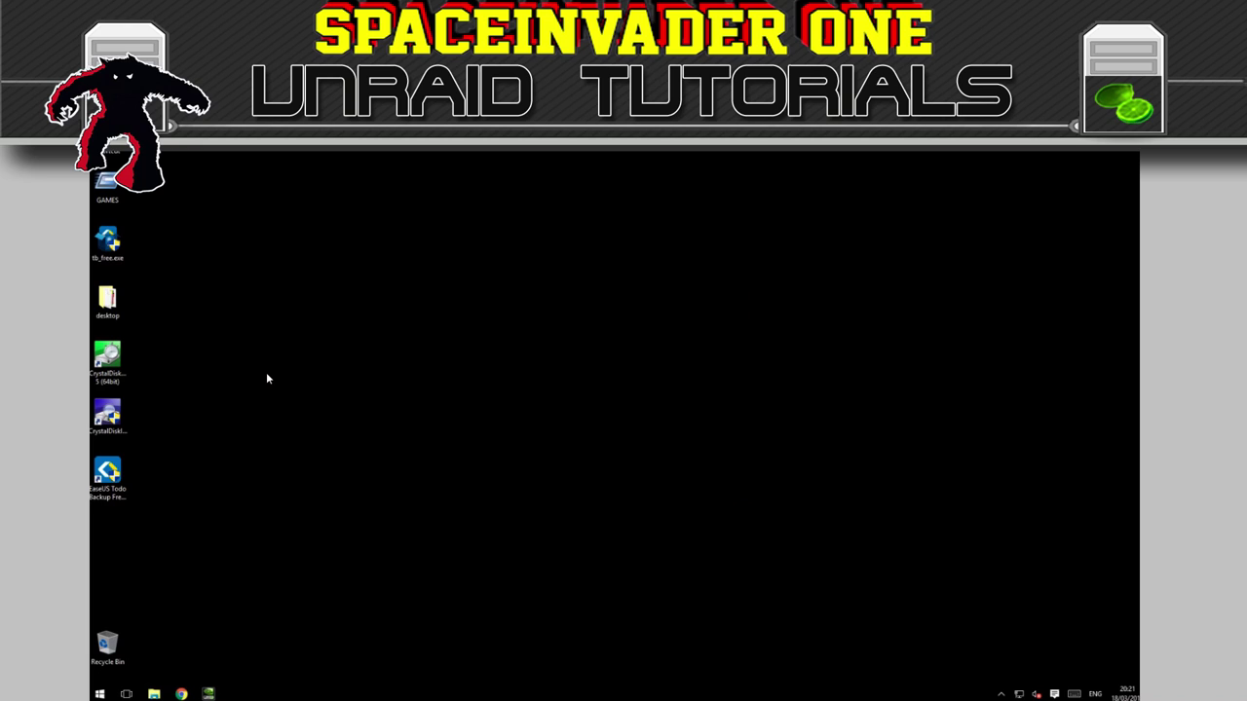
Start a System Clone of Windows 10 to Hard disk 2 in EaseUS Todo Backup Free with Optimize for SSD enabled
{"action": "double_click", "coordinate": [110, 474]}
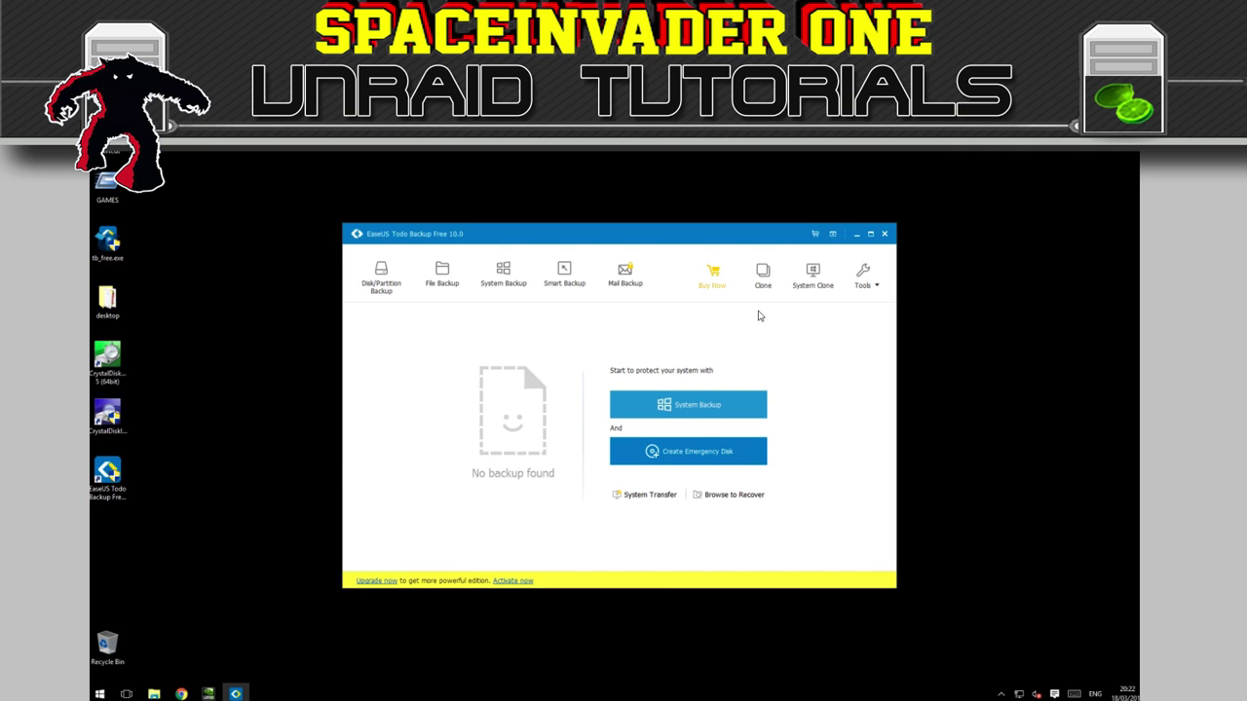
{"action": "left_click", "coordinate": [815, 273]}
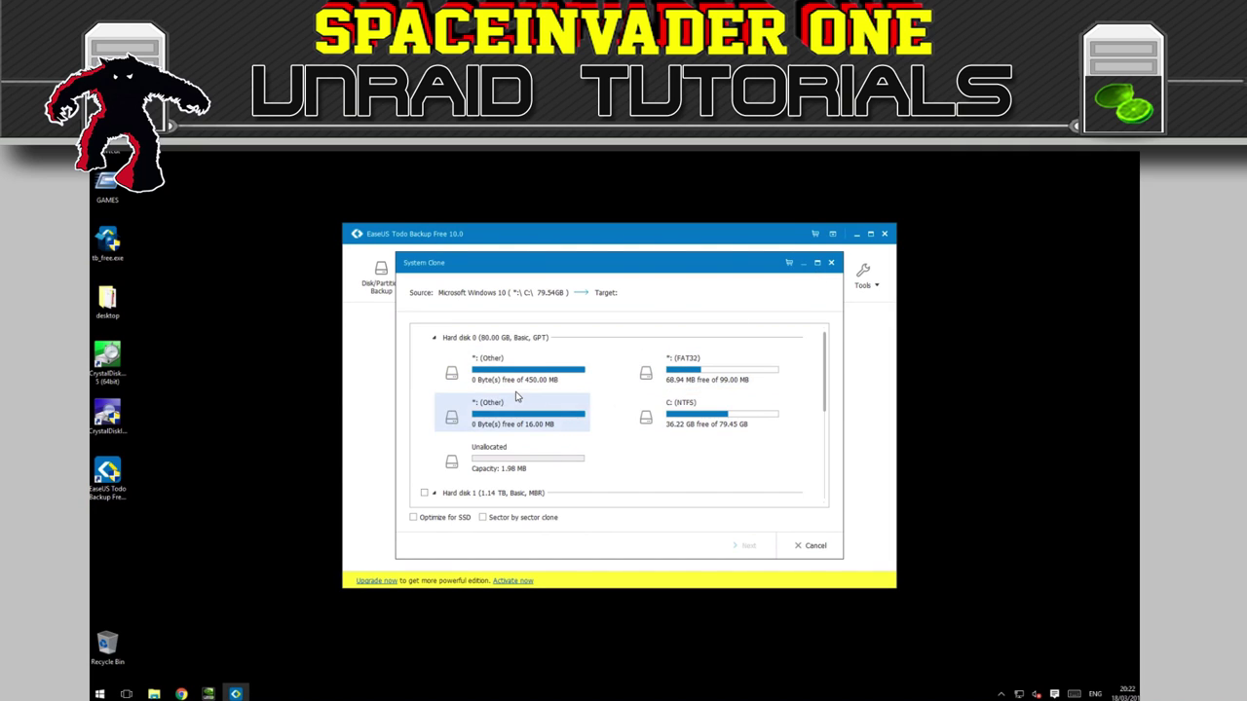
{"action": "scroll", "coordinate": [579, 407], "scroll_direction": "down", "scroll_amount": 4}
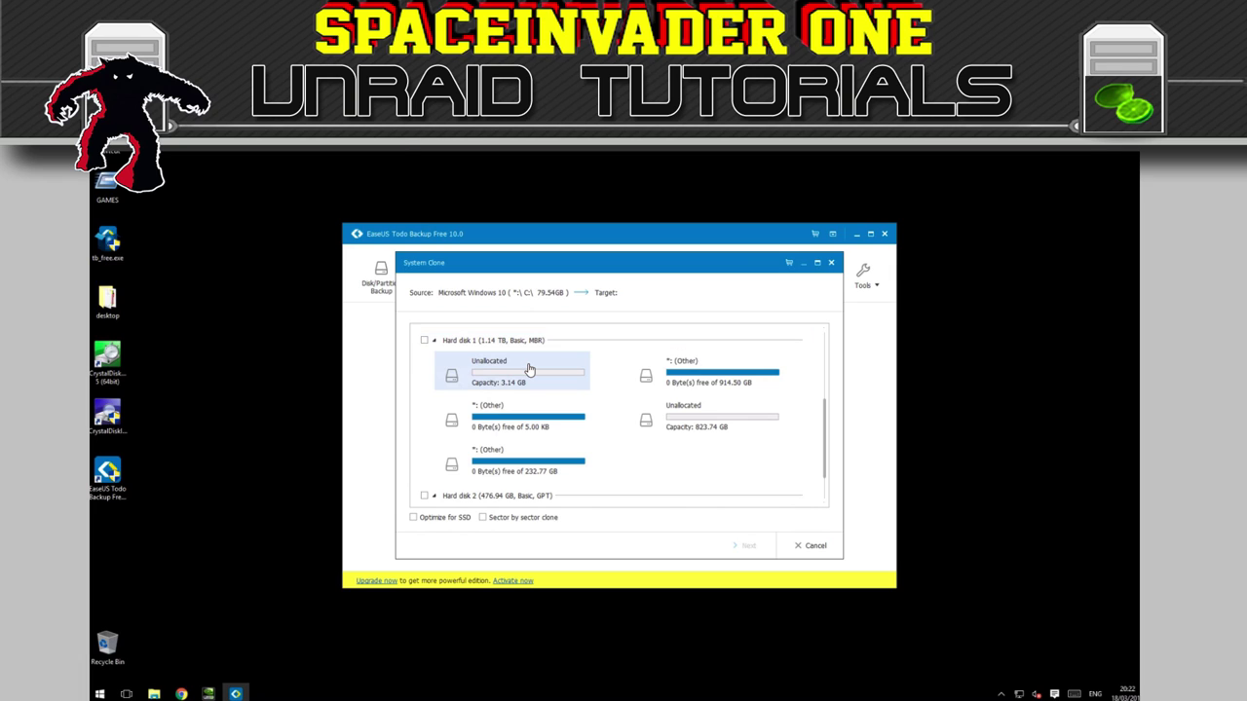
{"action": "scroll", "coordinate": [529, 369], "scroll_direction": "down", "scroll_amount": 1}
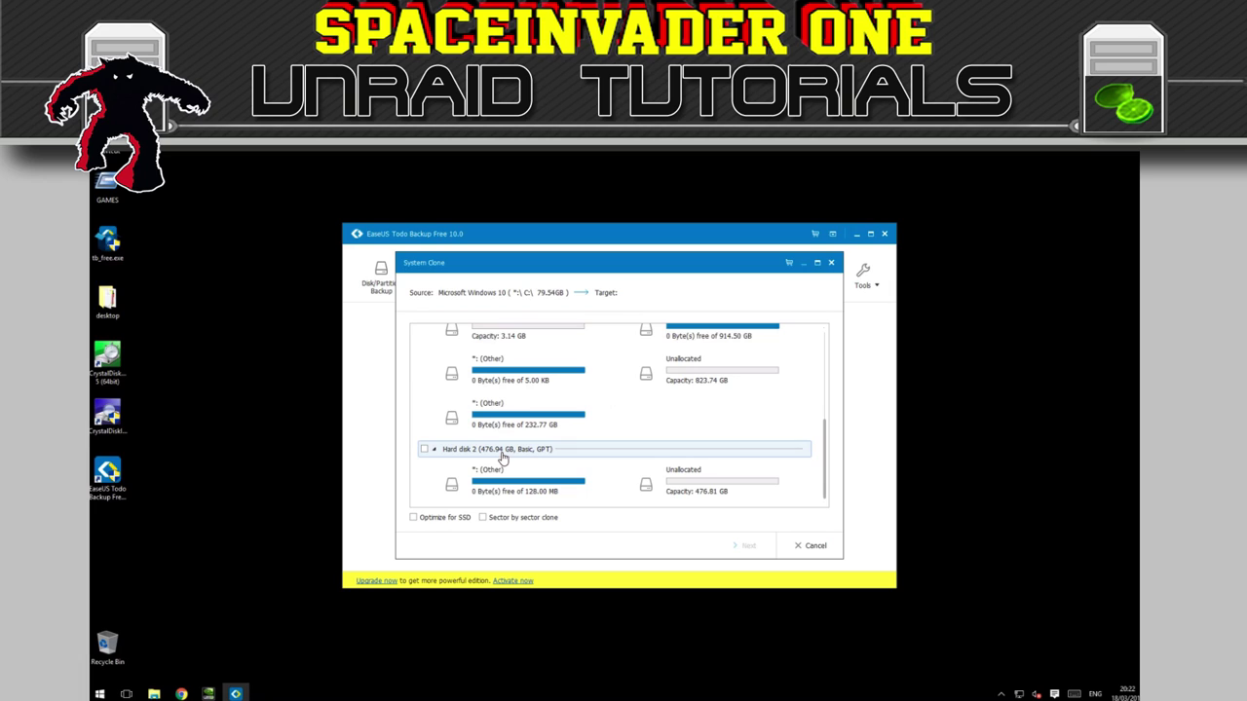
{"action": "left_click", "coordinate": [424, 450]}
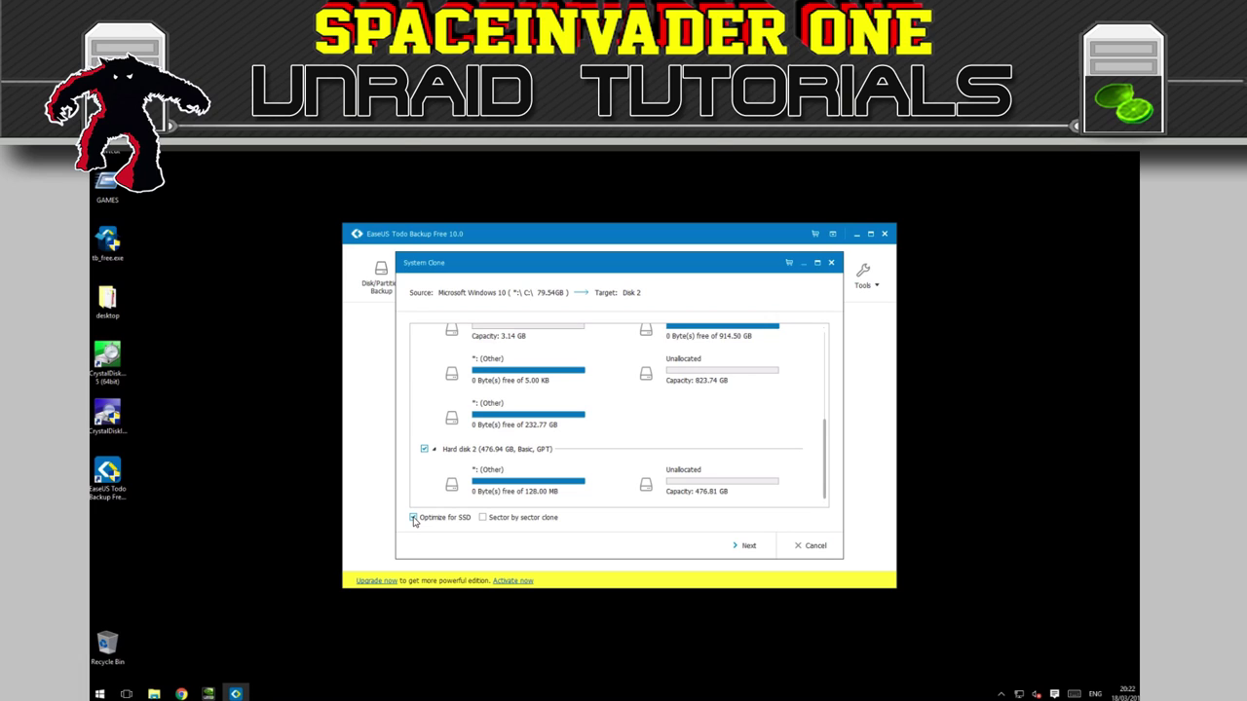
{"action": "left_click", "coordinate": [747, 547]}
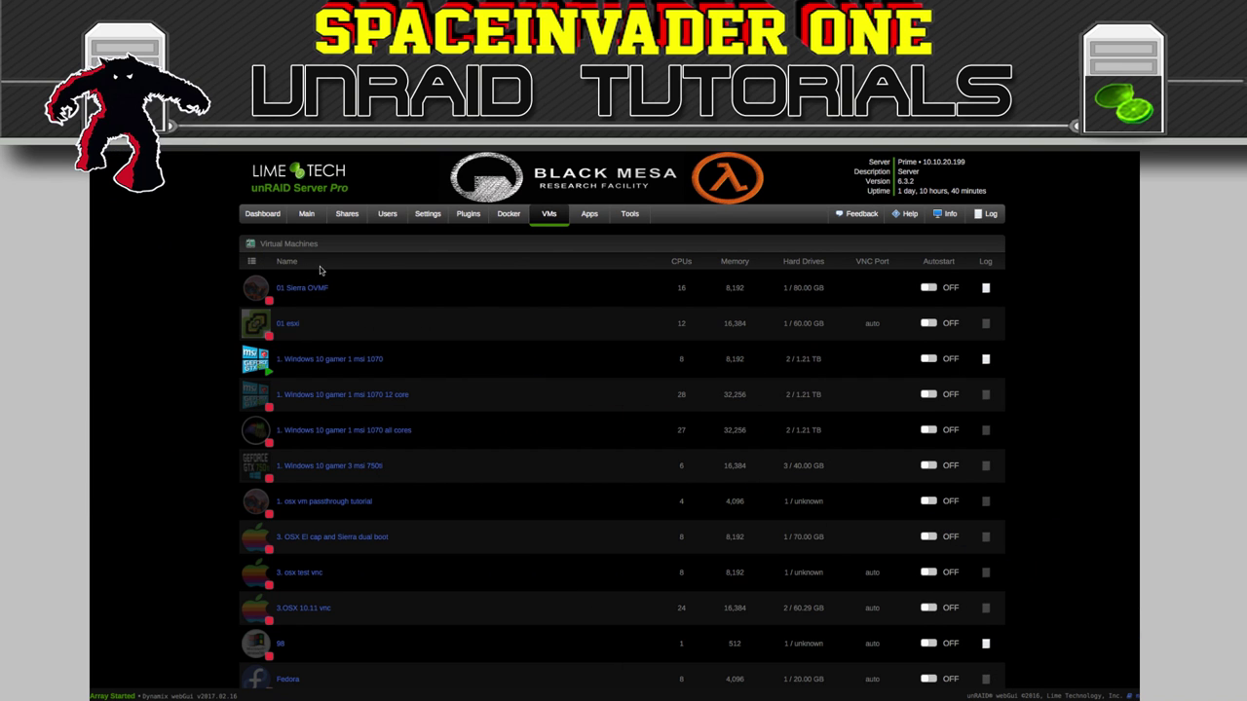
Switch to unRAID and check which drives are listed under Unassigned Devices on the Main page
{"action": "left_click", "coordinate": [308, 214]}
{"action": "scroll", "coordinate": [380, 377], "scroll_direction": "down", "scroll_amount": 3}
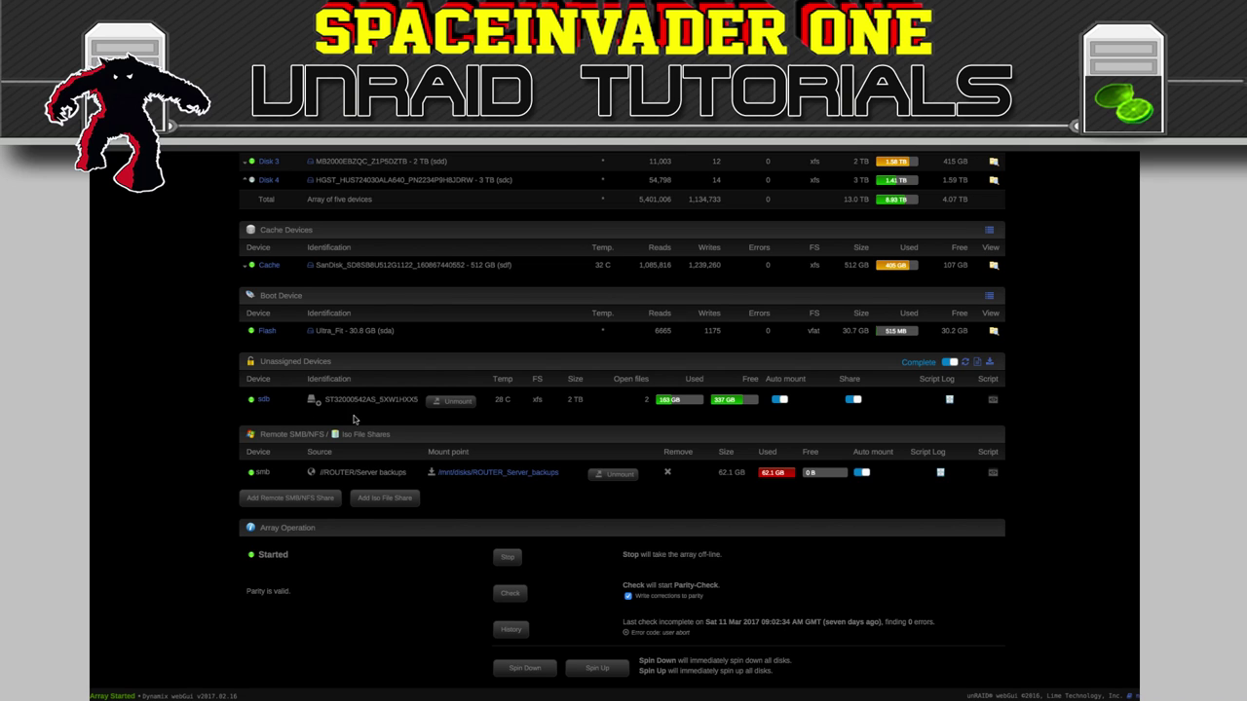
{"action": "scroll", "coordinate": [351, 418], "scroll_direction": "up", "scroll_amount": 3}
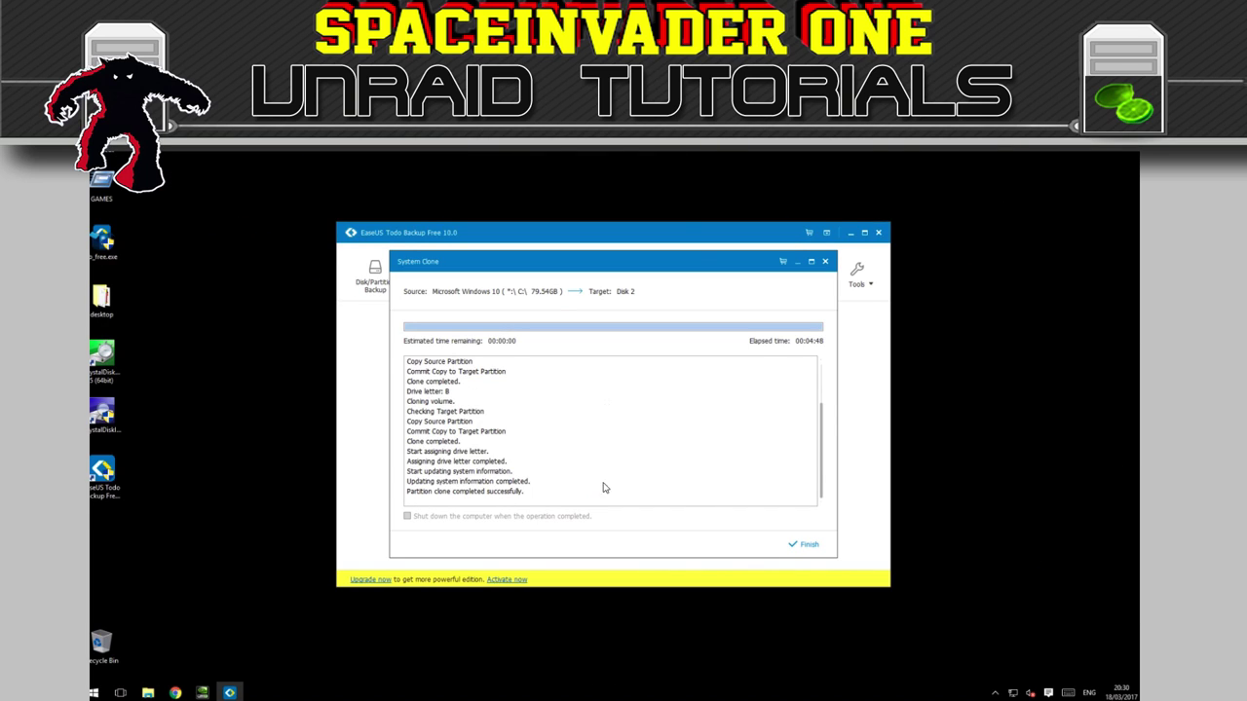
Finish the system clone to Disk 2 and close EaseUS Todo Backup Free
{"action": "left_click", "coordinate": [805, 546]}
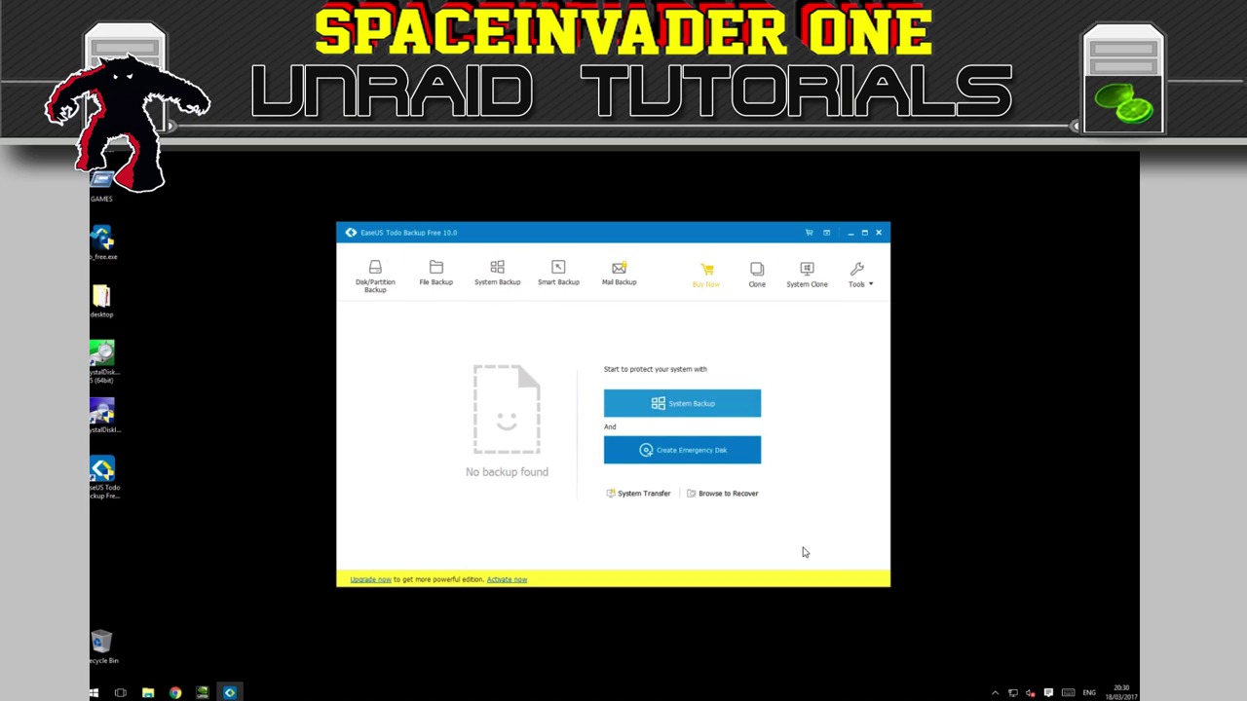
{"action": "left_click", "coordinate": [880, 234]}
{"action": "left_click", "coordinate": [93, 693]}
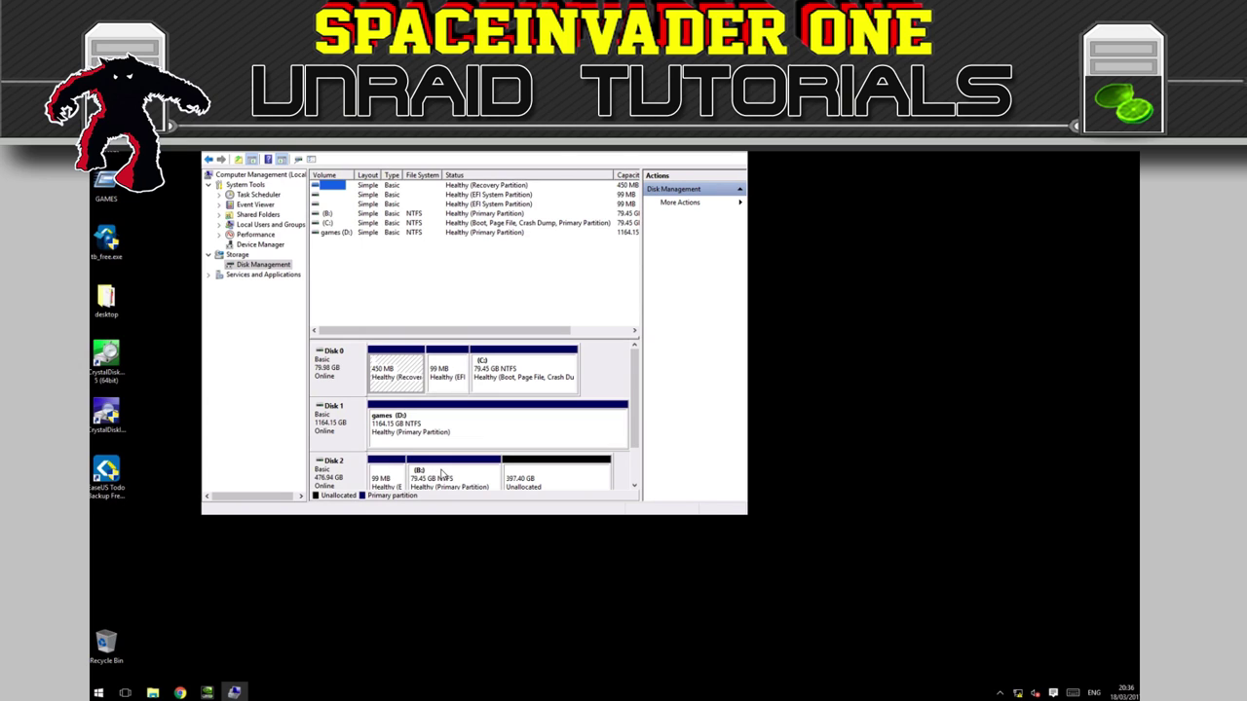
Create an unformatted simple volume with no drive letter in Disk 2's 397.40 GB unallocated space using Disk Management
{"action": "scroll", "coordinate": [434, 475], "scroll_direction": "down", "scroll_amount": 2}
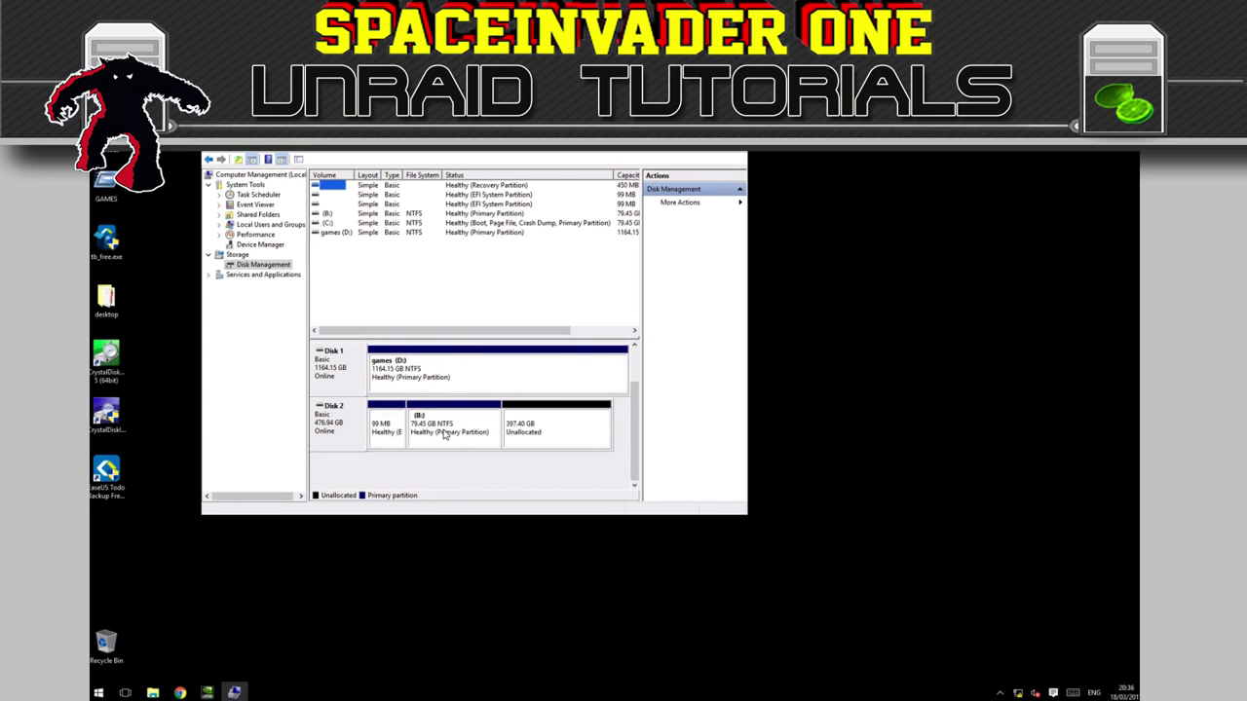
{"action": "left_click", "coordinate": [528, 433]}
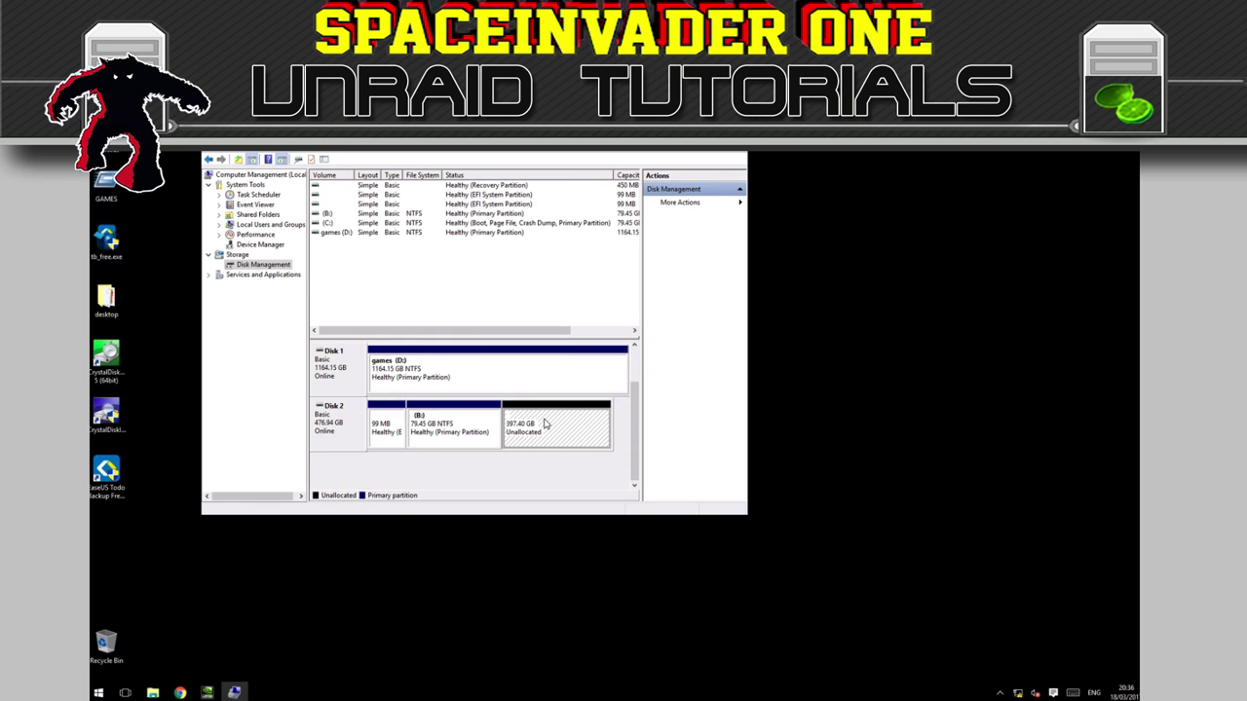
{"action": "right_click", "coordinate": [545, 424]}
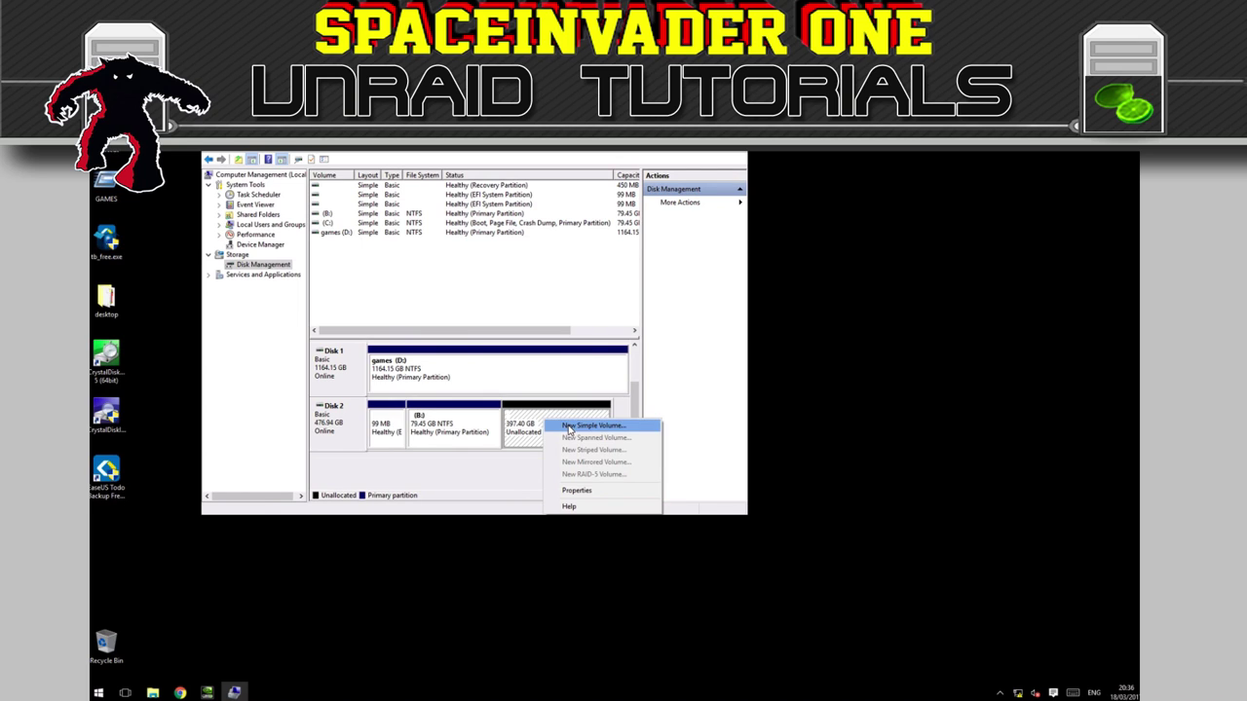
{"action": "left_click", "coordinate": [570, 428]}
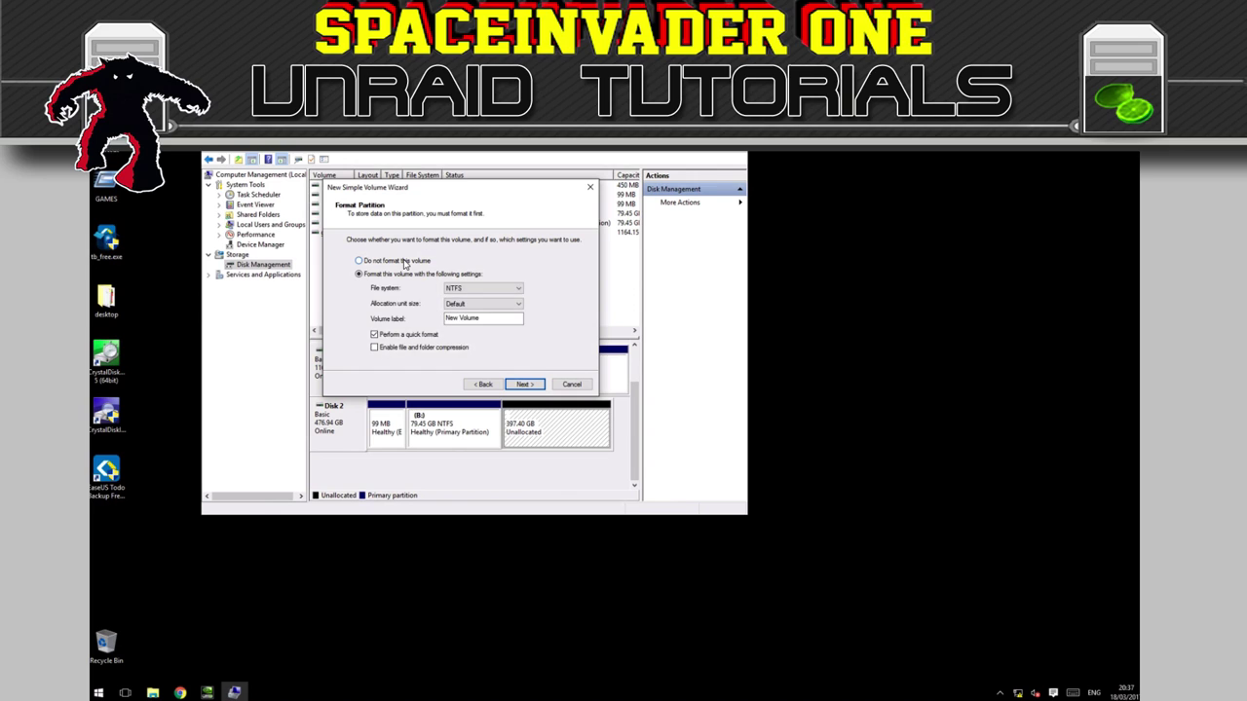
{"action": "left_click", "coordinate": [404, 261]}
{"action": "left_click", "coordinate": [524, 385]}
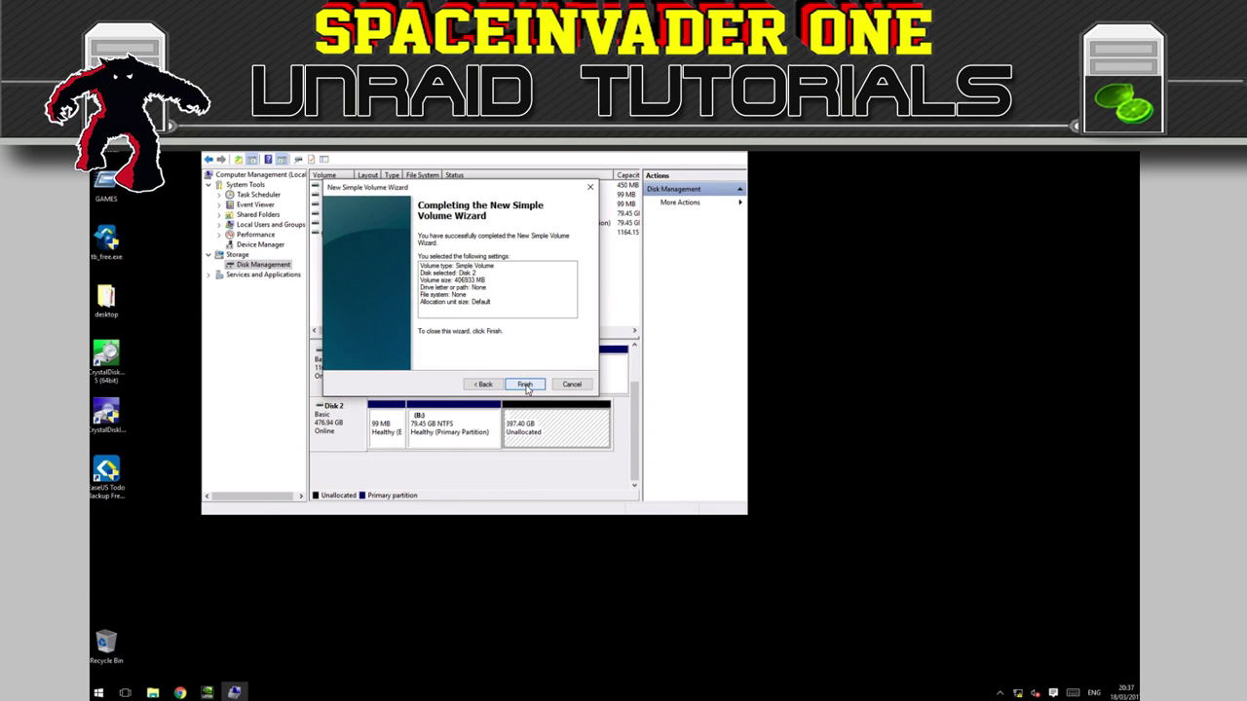
{"action": "left_click", "coordinate": [525, 384]}
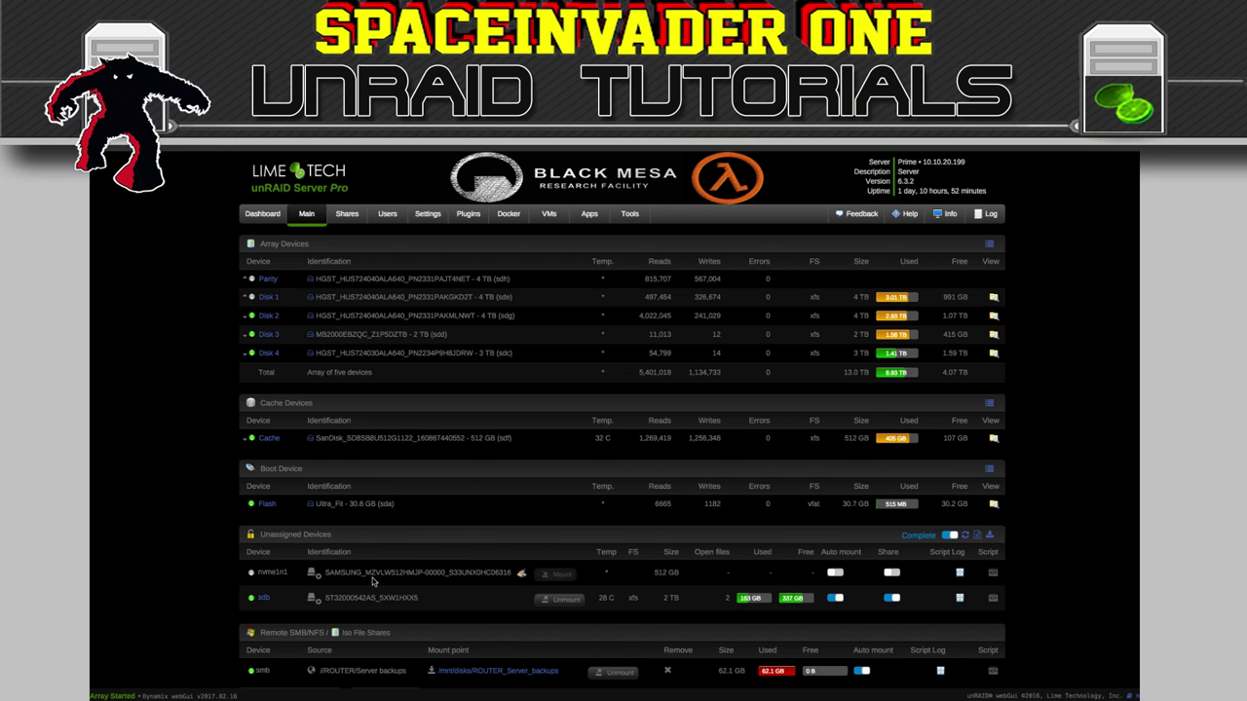
Expand the Samsung NVMe drive in unRAID's Unassigned Devices and format its third partition, nvme1n1p3, as XFS, confirming with Yes
{"action": "left_click", "coordinate": [316, 577]}
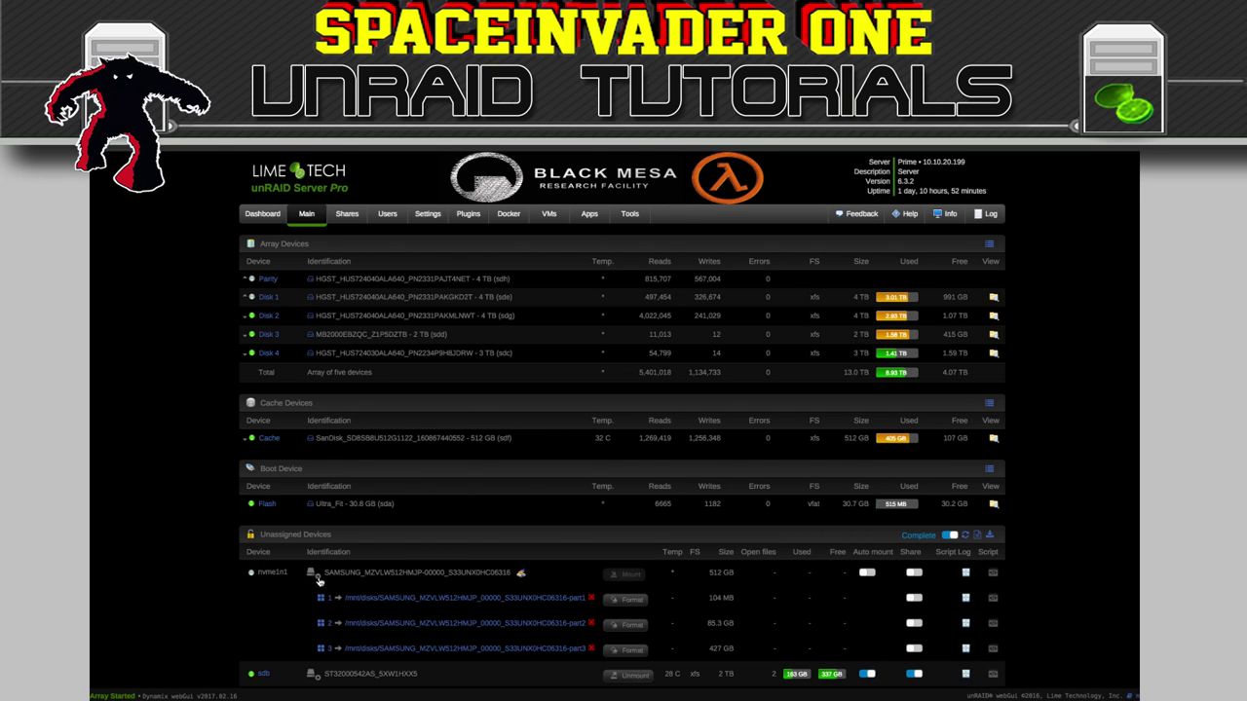
{"action": "scroll", "coordinate": [321, 582], "scroll_direction": "down", "scroll_amount": 1}
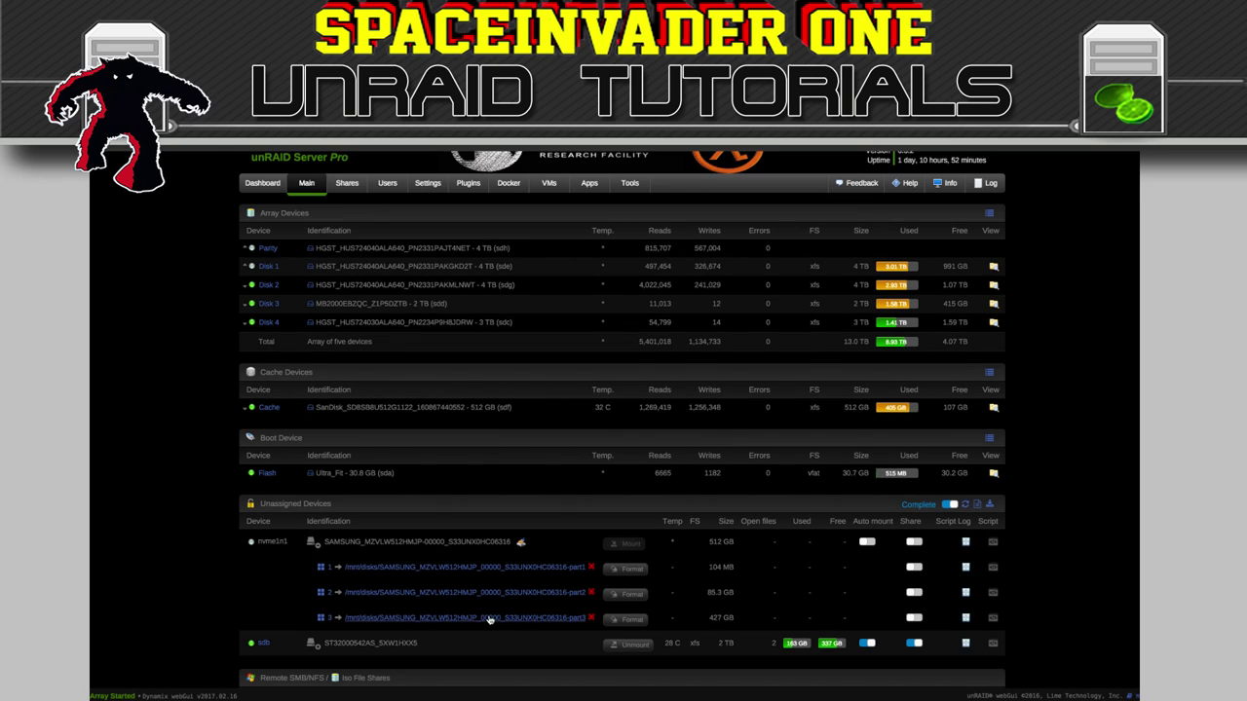
{"action": "left_click", "coordinate": [628, 621]}
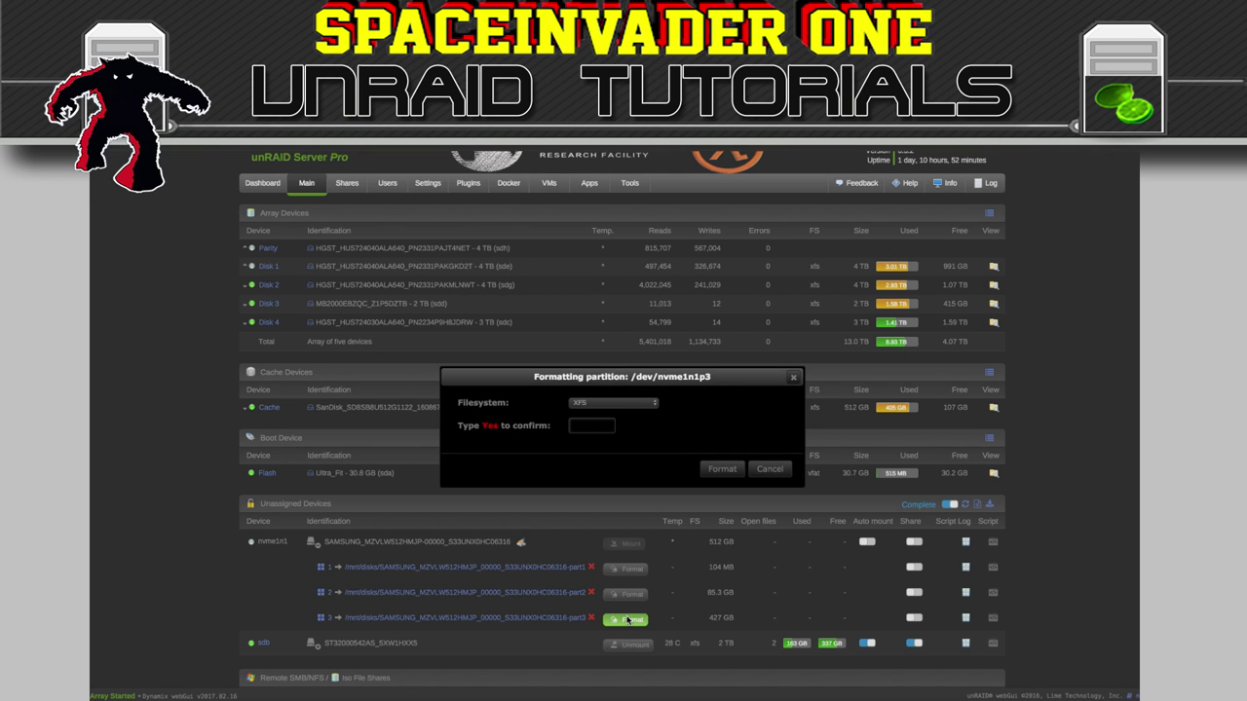
{"action": "left_click", "coordinate": [585, 426]}
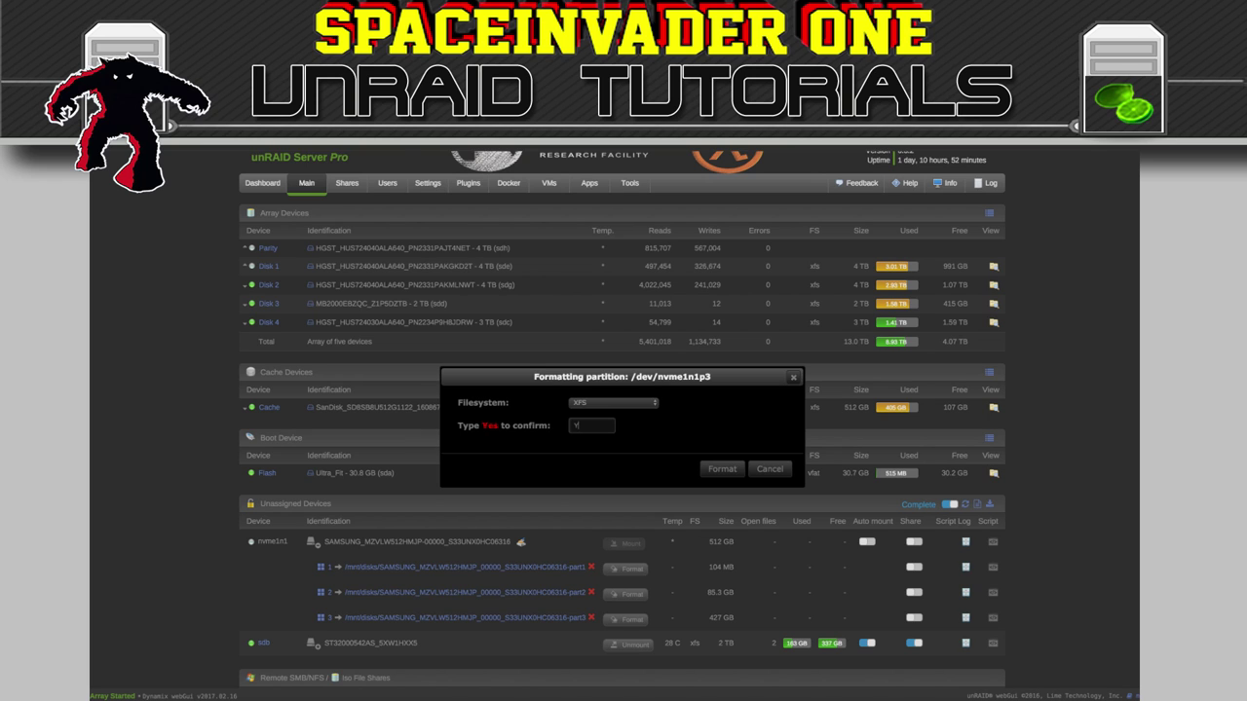
{"action": "left_click", "coordinate": [718, 471]}
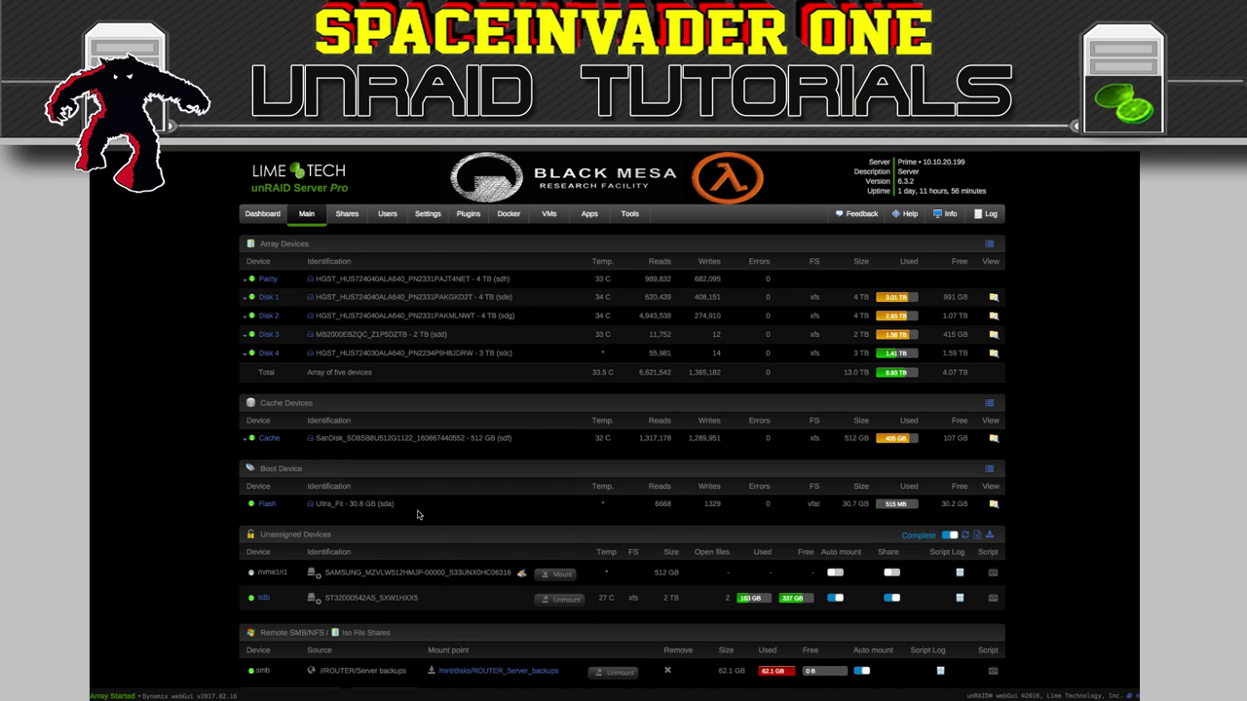
Open the virtual machine "1. Windows 10 gamer 1 msi 1070" for editing in unRAID
{"action": "left_click", "coordinate": [550, 218]}
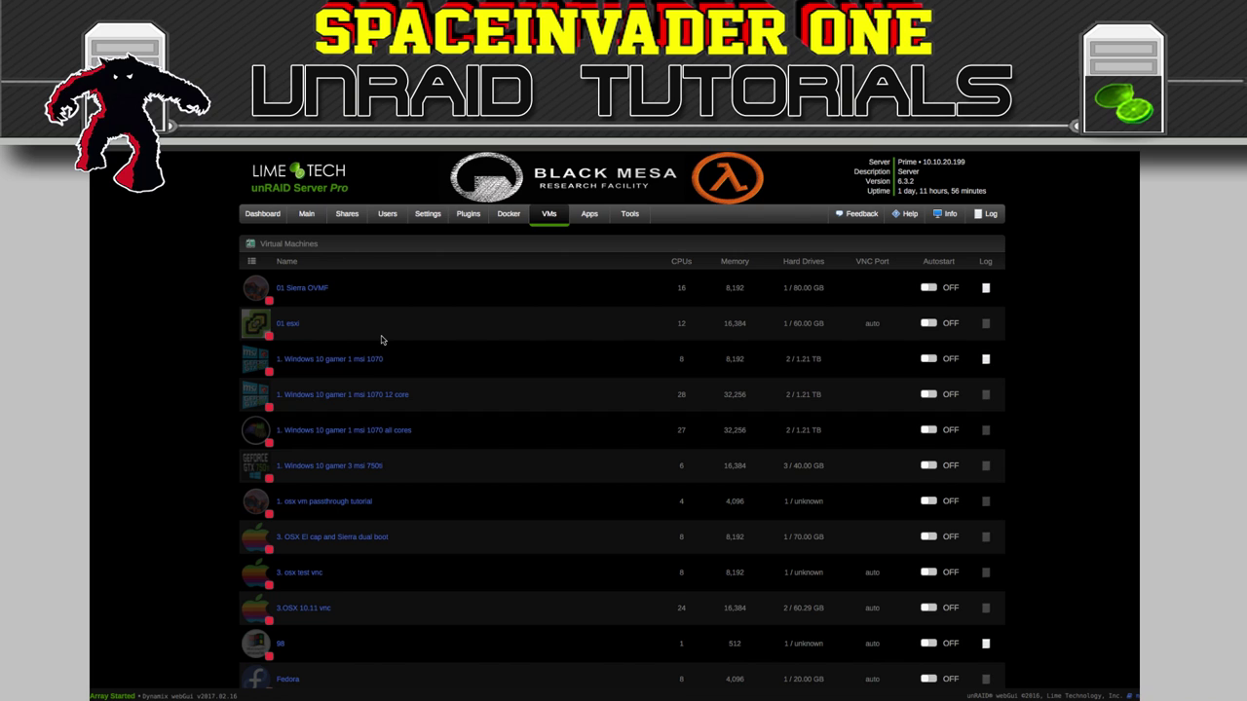
{"action": "left_click", "coordinate": [254, 362]}
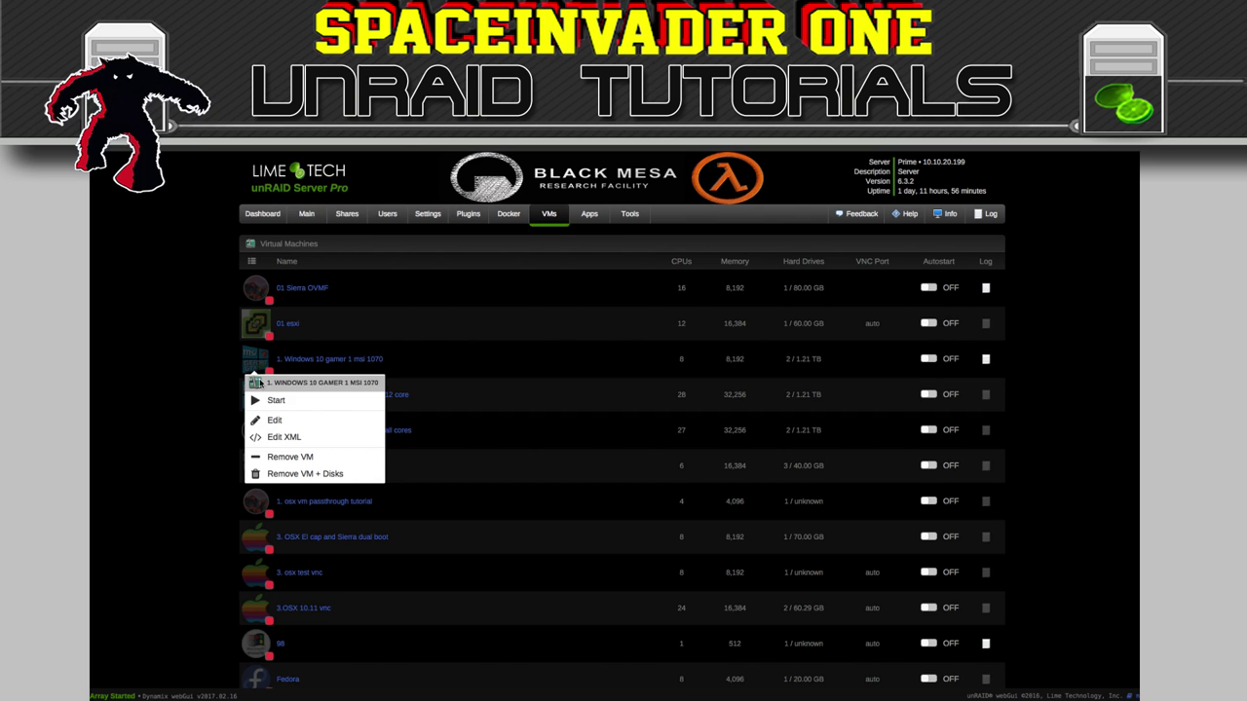
{"action": "left_click", "coordinate": [275, 420]}
{"action": "scroll", "coordinate": [310, 417], "scroll_direction": "down", "scroll_amount": 2}
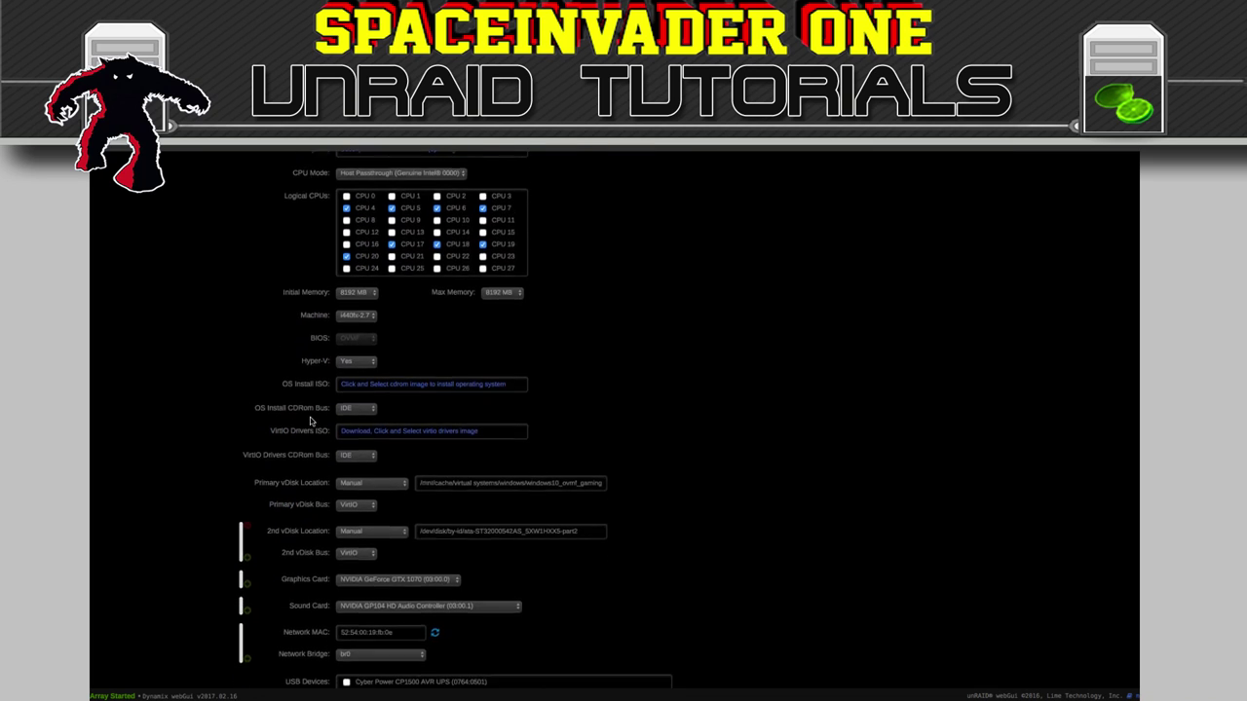
{"action": "scroll", "coordinate": [310, 417], "scroll_direction": "down", "scroll_amount": 1}
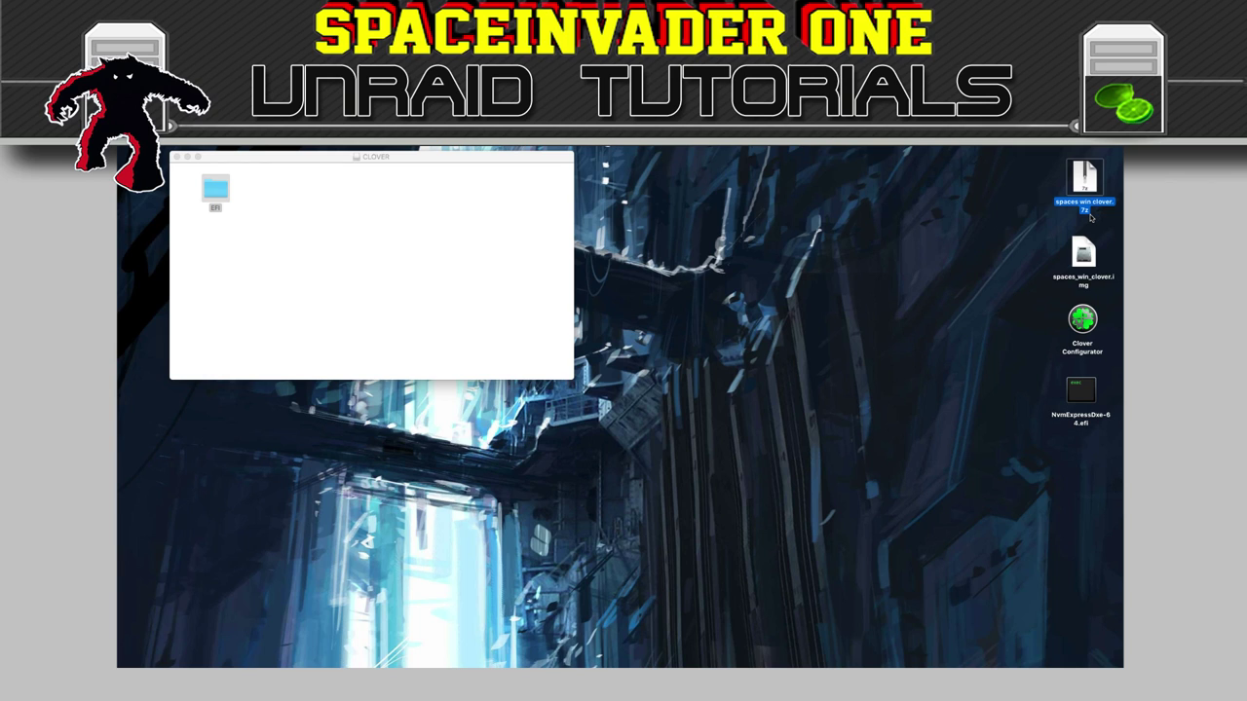
Switch to the macOS desktop and check the file information of spaces_win_clover.img
{"action": "left_click", "coordinate": [1085, 257]}
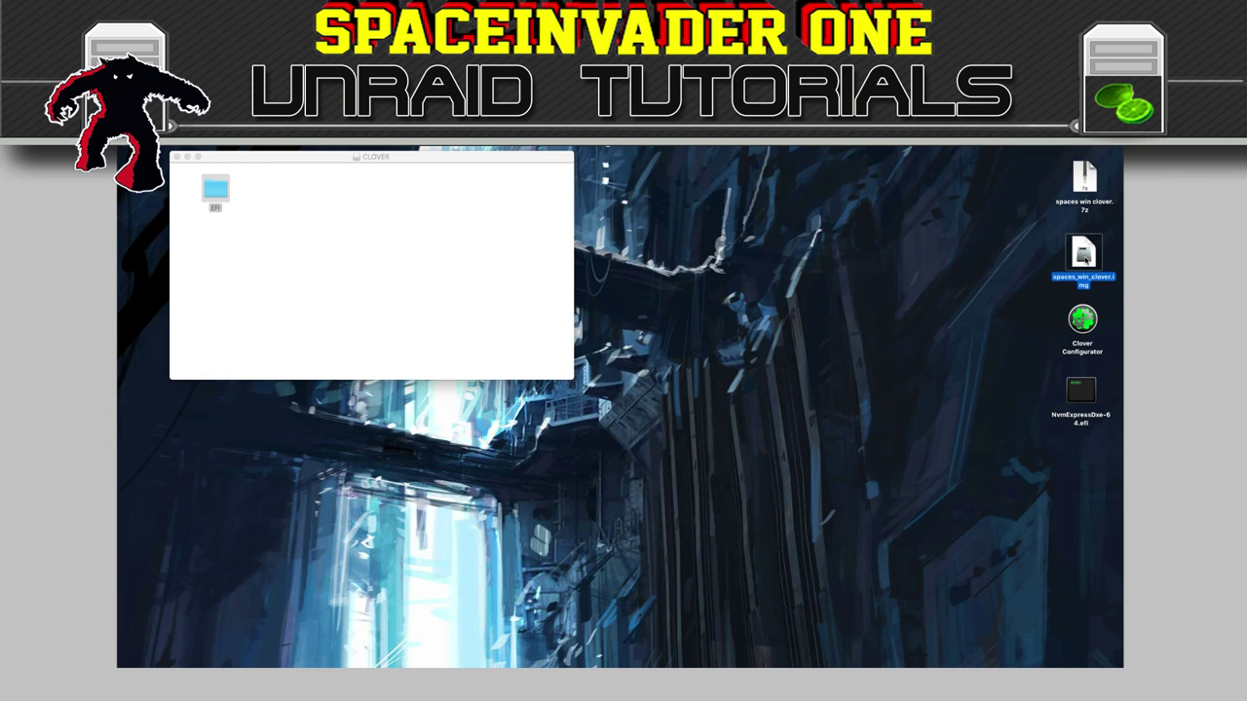
{"action": "key", "text": "super+i"}
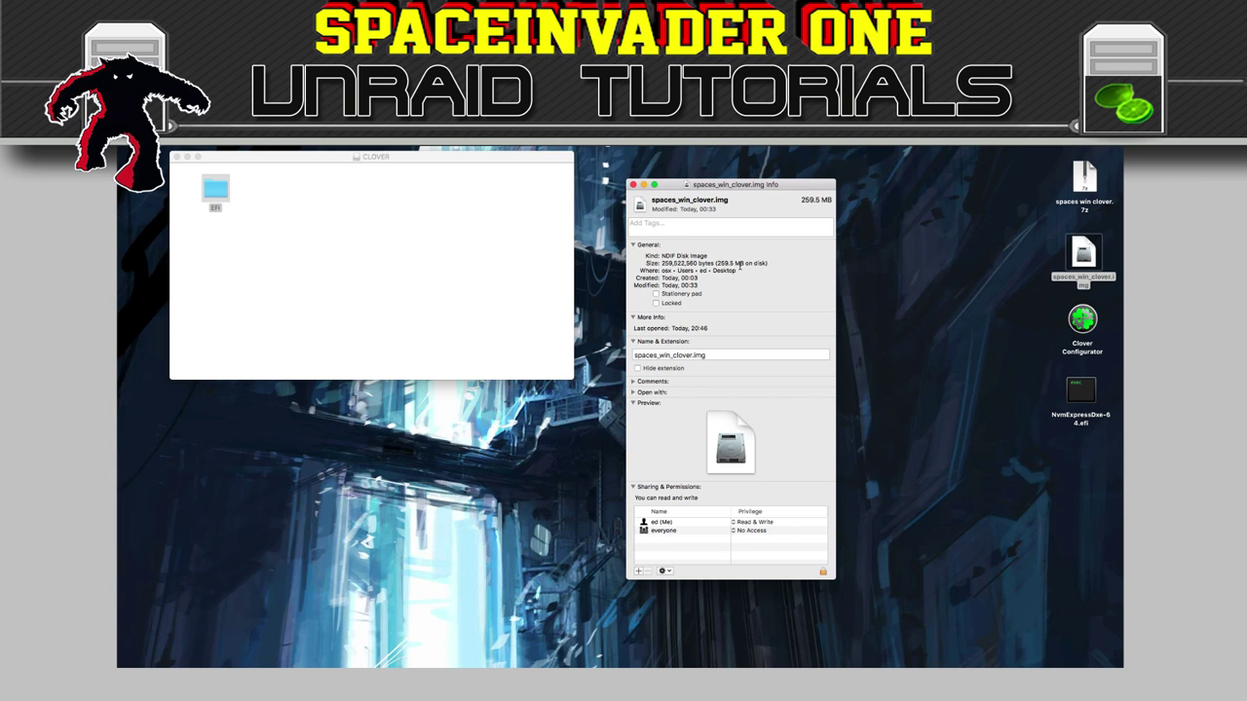
{"action": "key", "text": "super+w"}
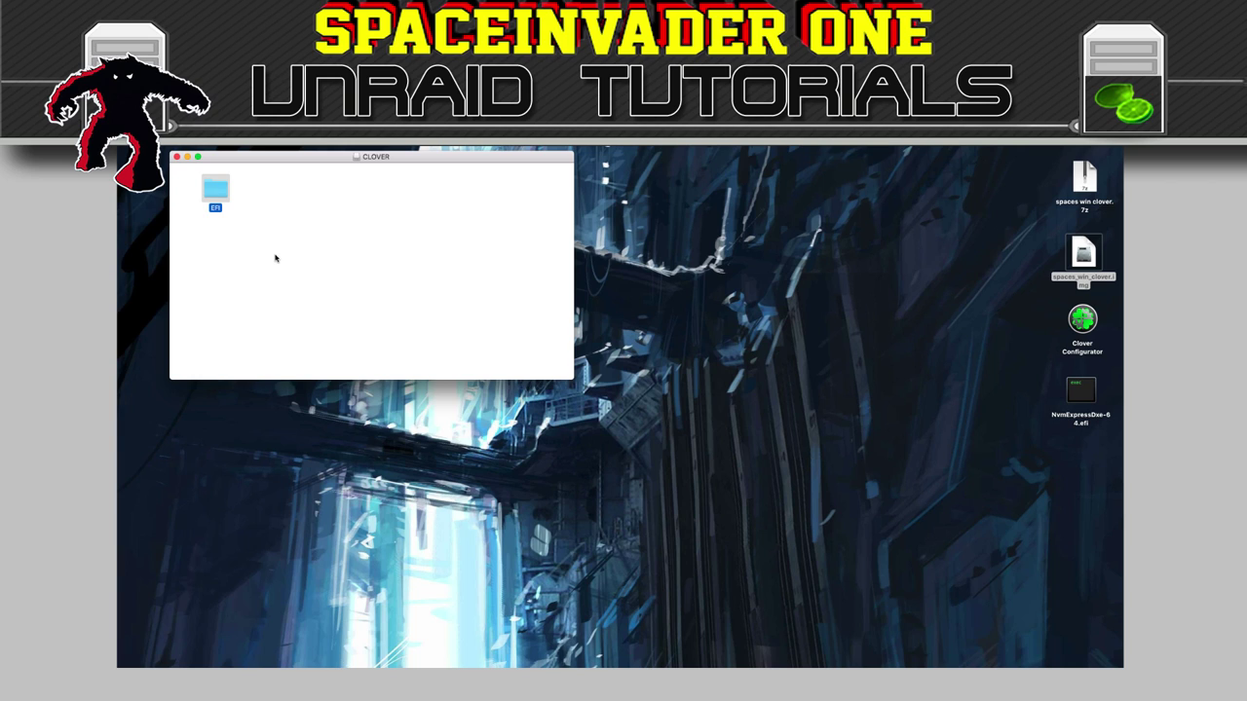
Browse the Clover image's EFI folder to CLOVER/drivers64UEFI to inspect the drivers, and find NvmExpressDxe-64.efi on the desktop
{"action": "key", "text": "super+o"}
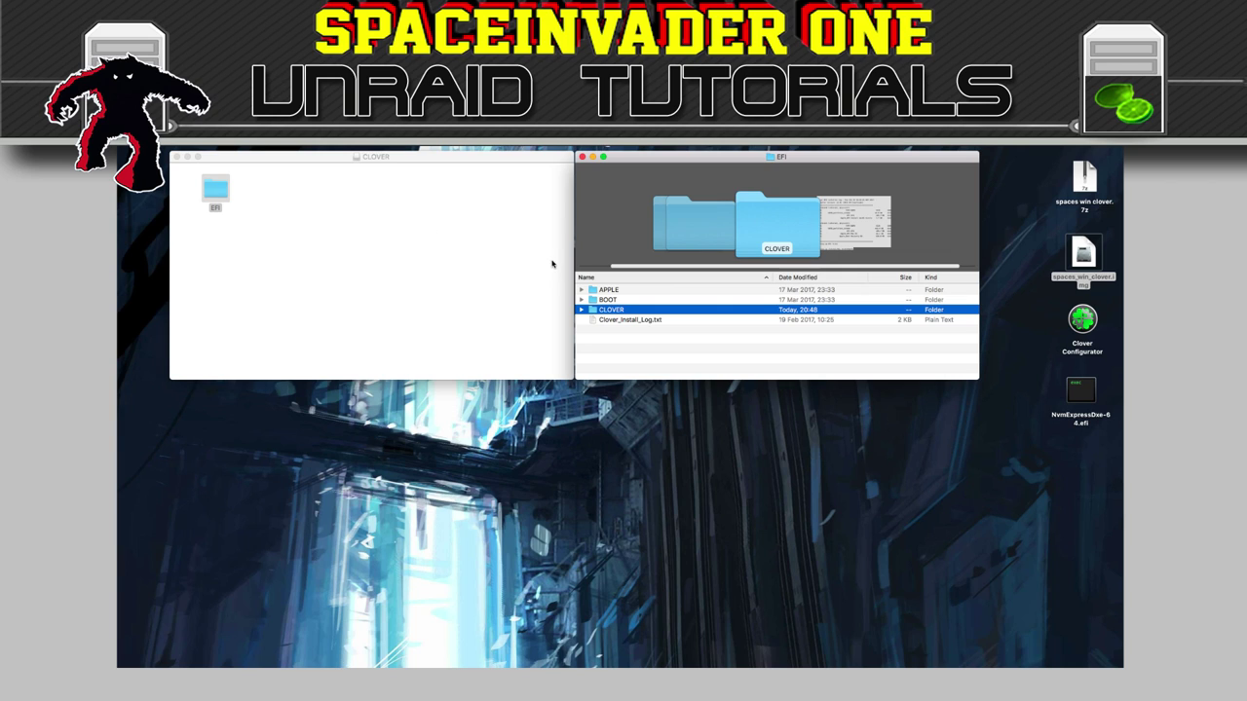
{"action": "double_click", "coordinate": [606, 309]}
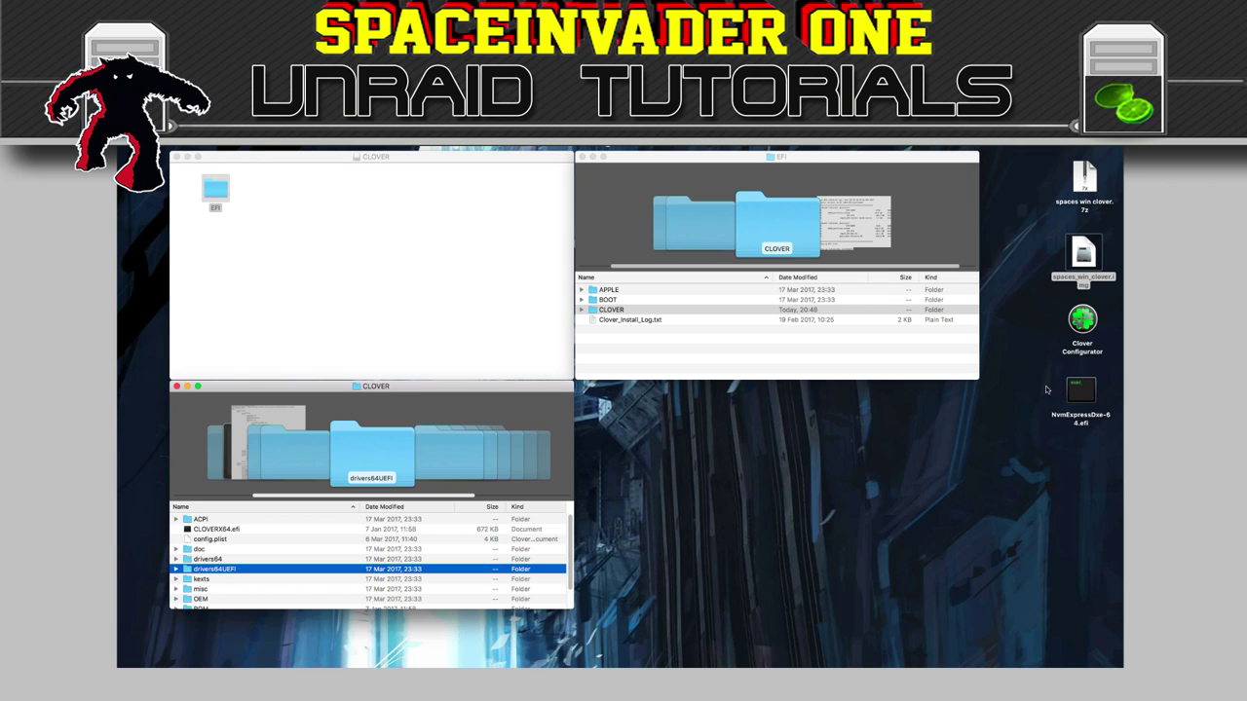
{"action": "left_click", "coordinate": [1075, 396]}
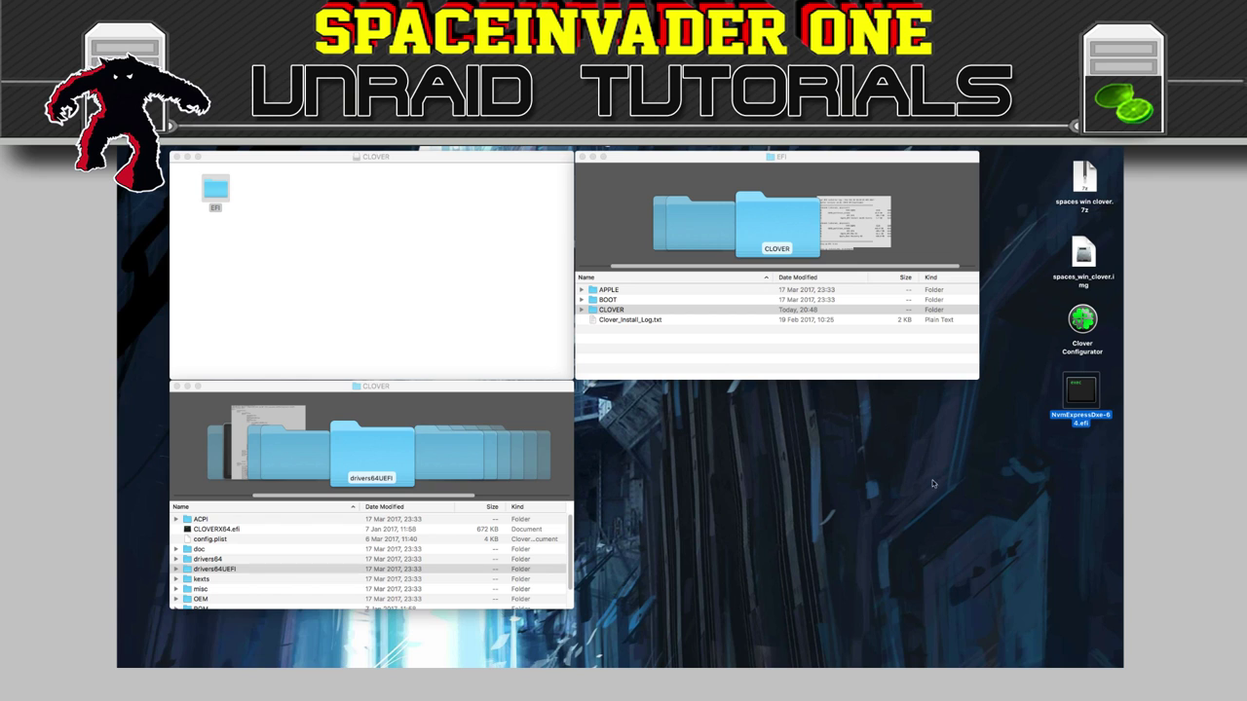
{"action": "double_click", "coordinate": [222, 573]}
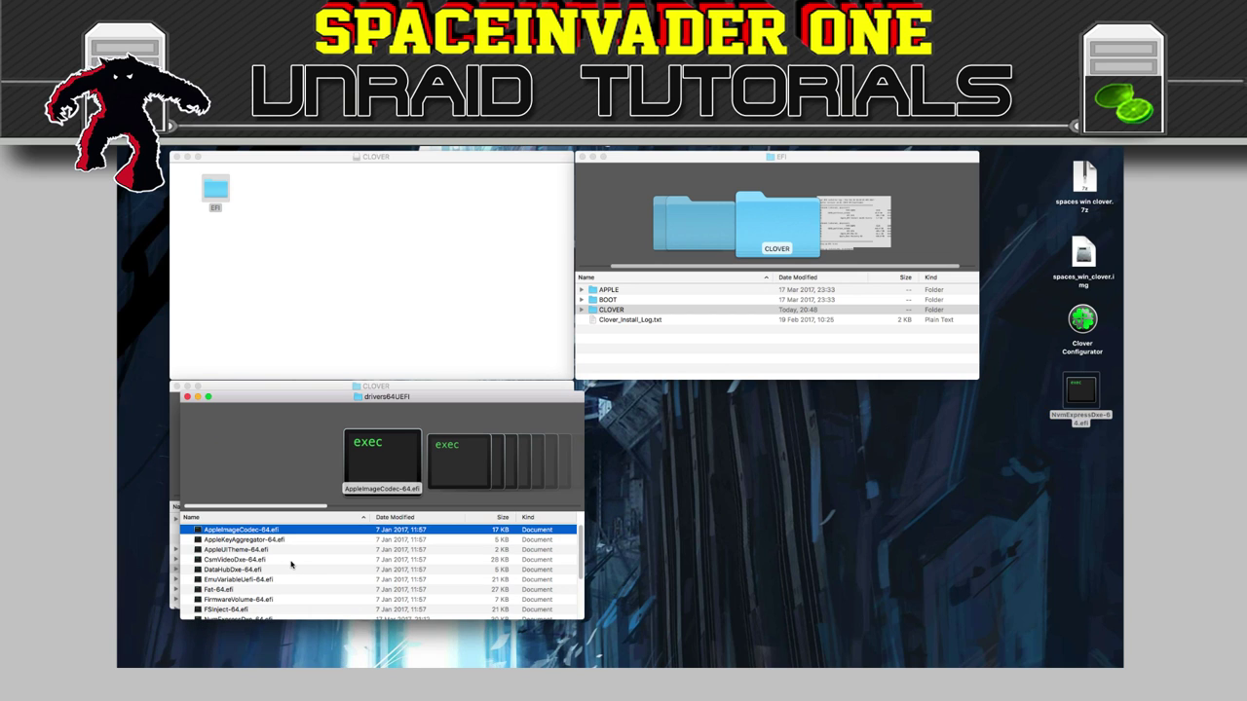
{"action": "key", "text": "super+w"}
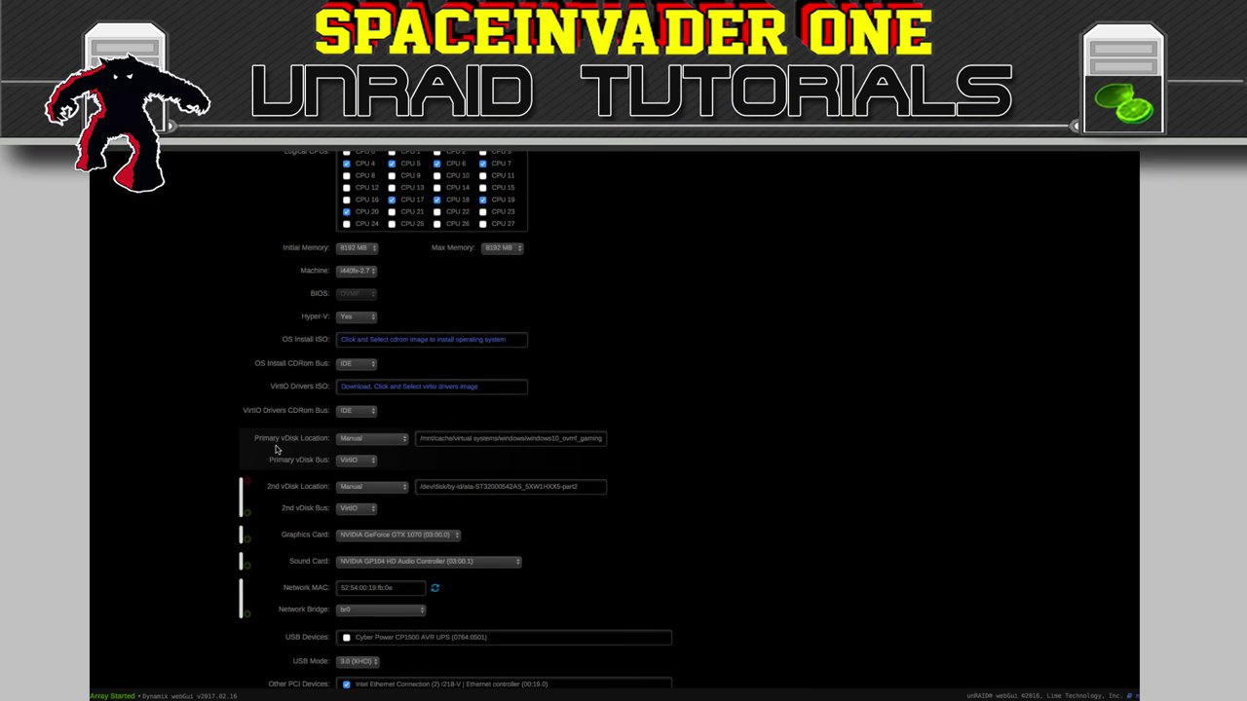
Switch back to unRAID and set the primary vDisk location to the Clover image in /mnt/cache/virtual systems/clover bootloader nvme
{"action": "left_click", "coordinate": [454, 439]}
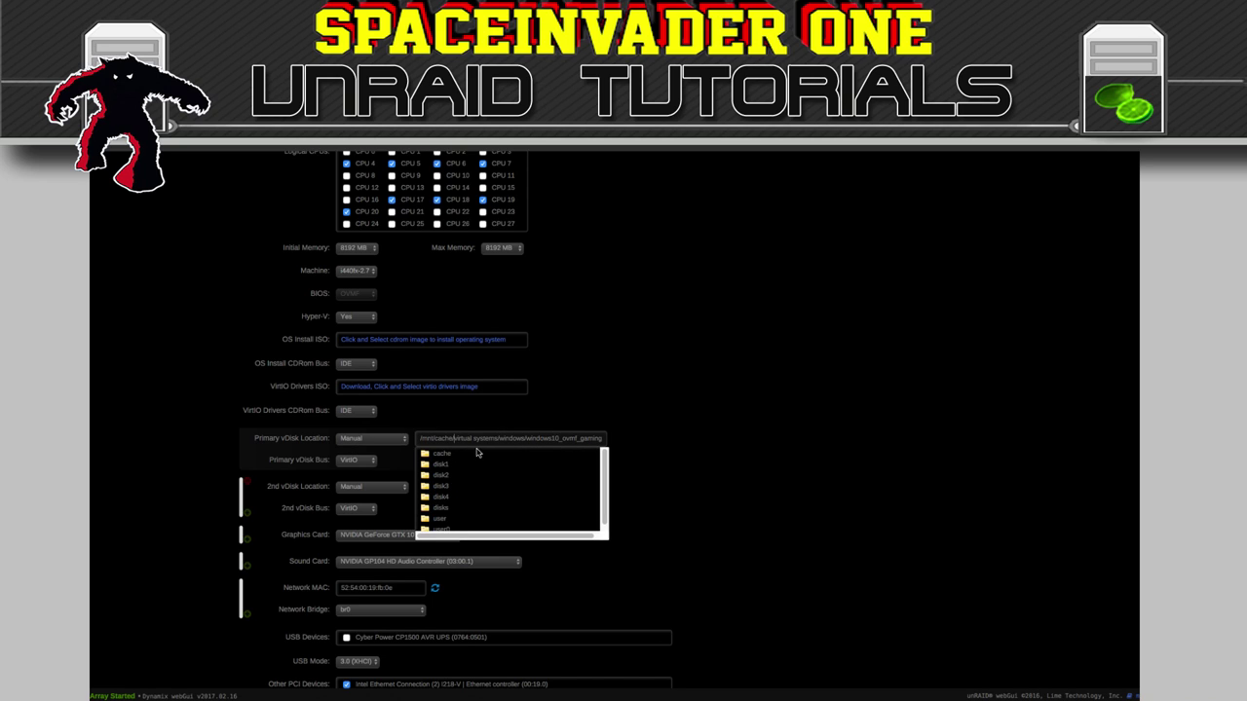
{"action": "left_click", "coordinate": [443, 455]}
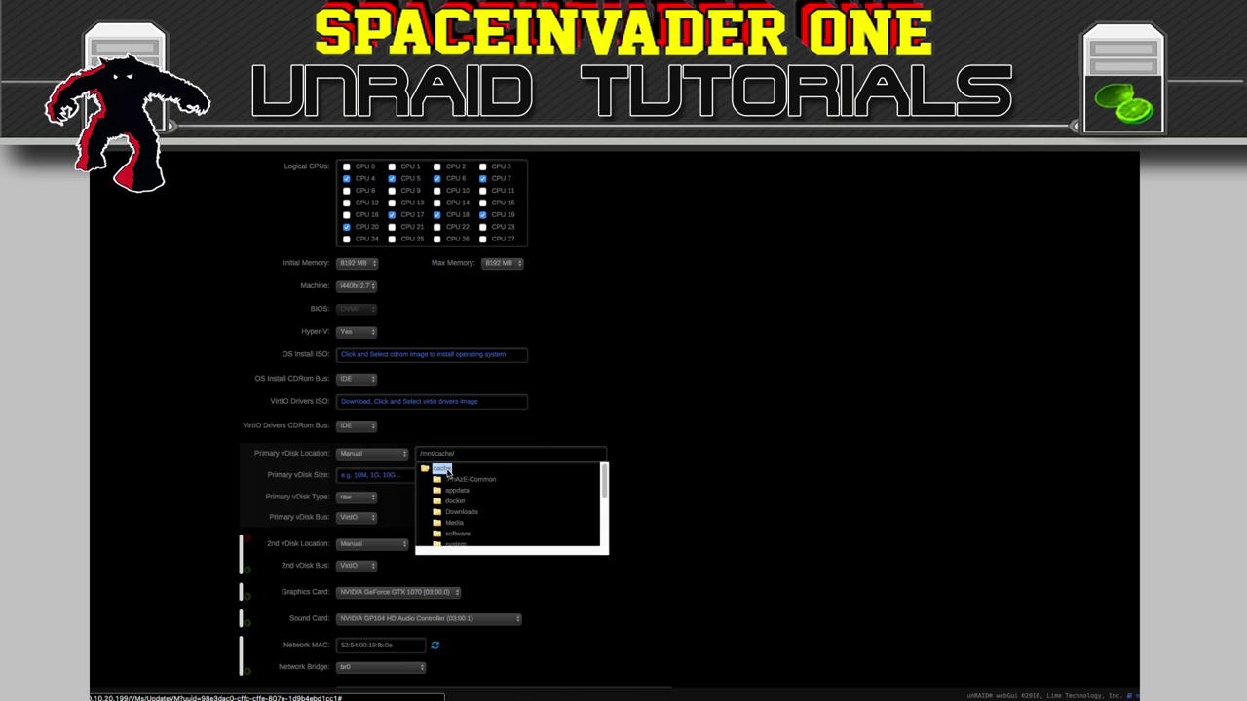
{"action": "scroll", "coordinate": [486, 483], "scroll_direction": "down", "scroll_amount": 1}
{"action": "scroll", "coordinate": [486, 483], "scroll_direction": "down", "scroll_amount": 1}
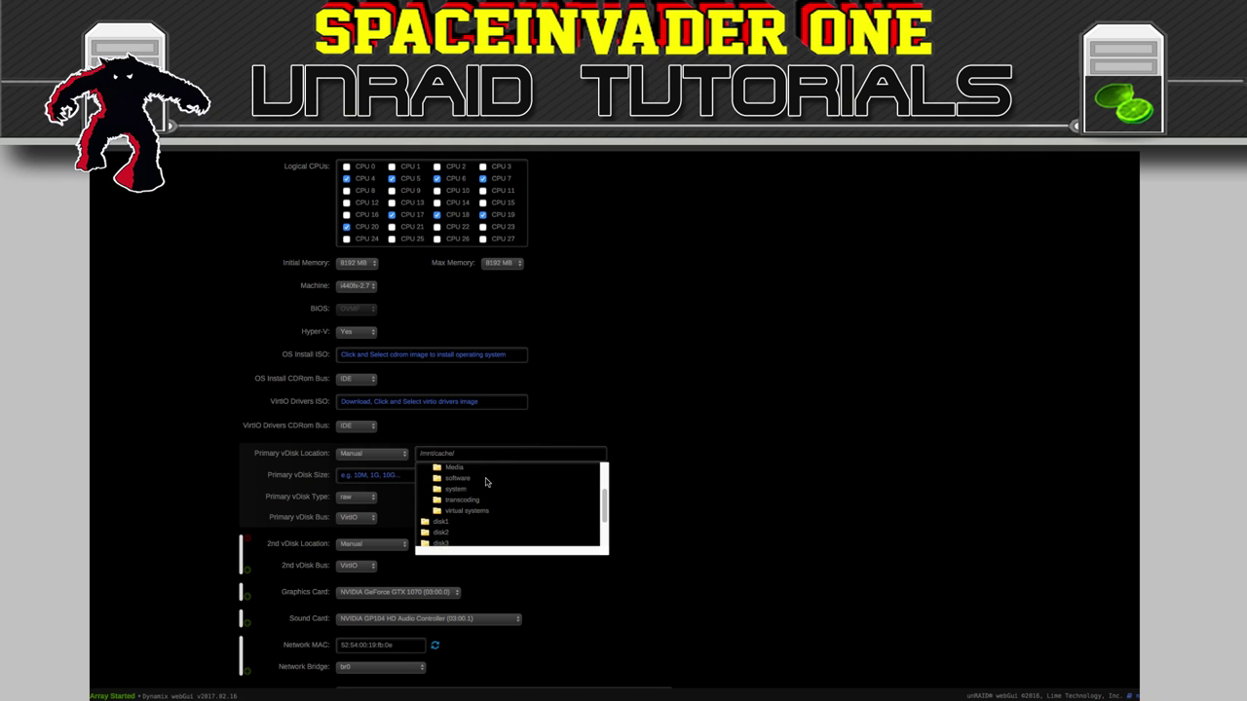
{"action": "left_click", "coordinate": [477, 512]}
{"action": "scroll", "coordinate": [491, 511], "scroll_direction": "down", "scroll_amount": 2}
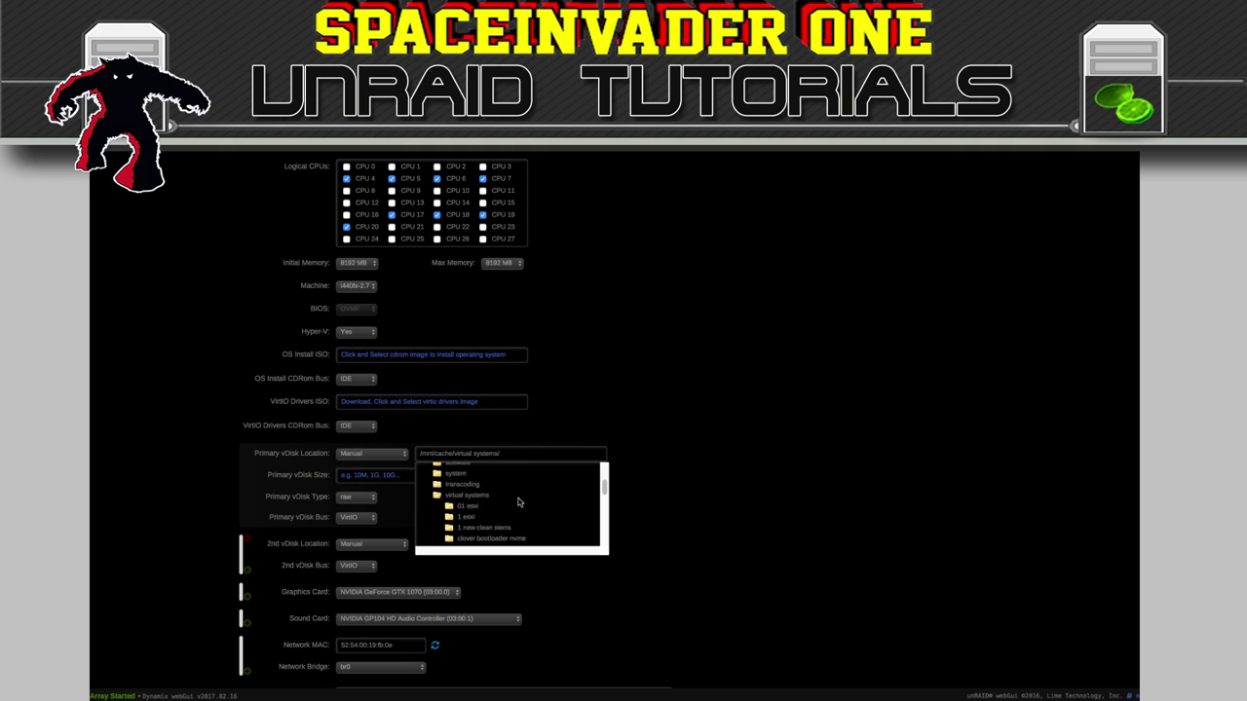
{"action": "left_click", "coordinate": [513, 511]}
{"action": "left_click", "coordinate": [492, 522]}
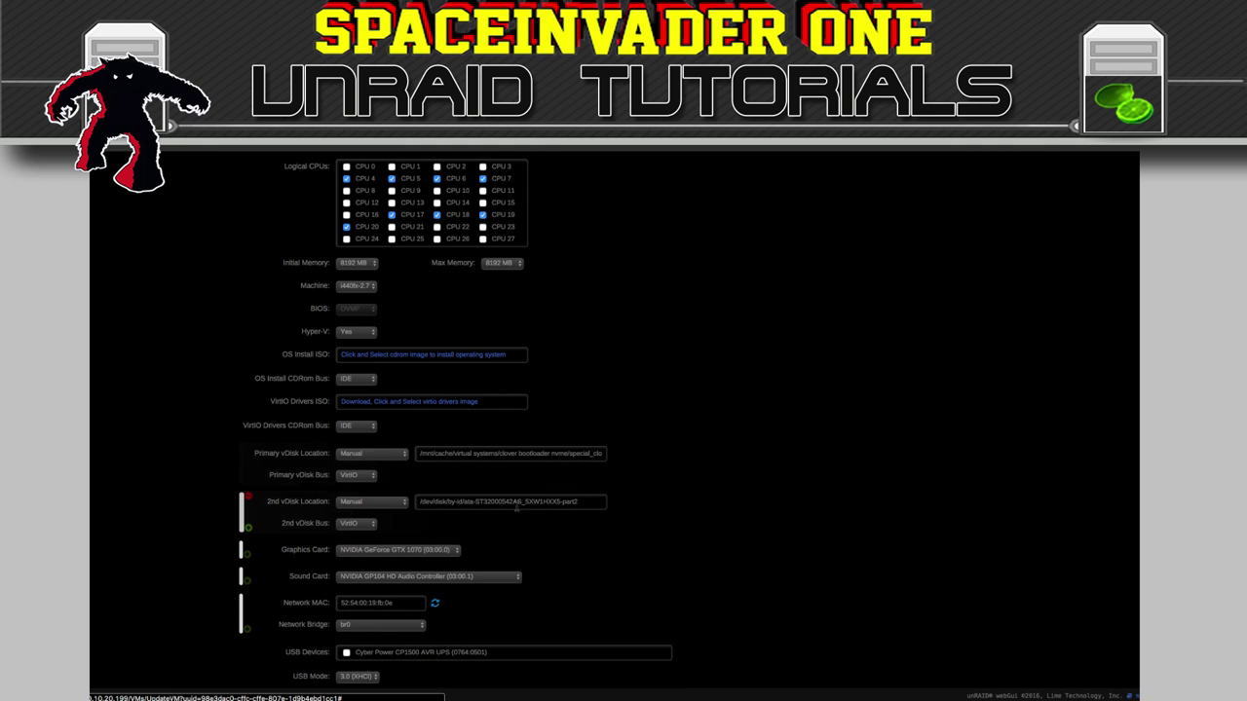
Change the primary vDisk bus to SATA, update the VM and start "1. Windows 10 gamer 1 msi 1070"
{"action": "left_click", "coordinate": [374, 476]}
{"action": "left_click", "coordinate": [353, 485]}
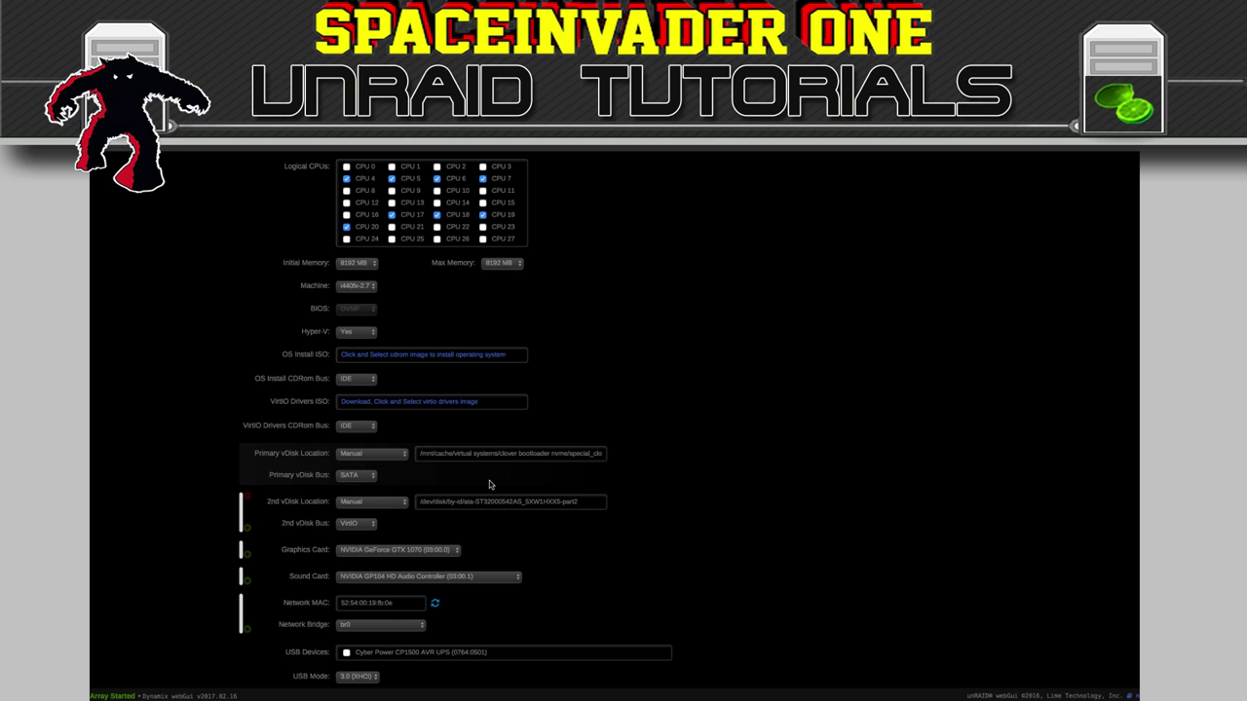
{"action": "scroll", "coordinate": [489, 484], "scroll_direction": "down", "scroll_amount": 2}
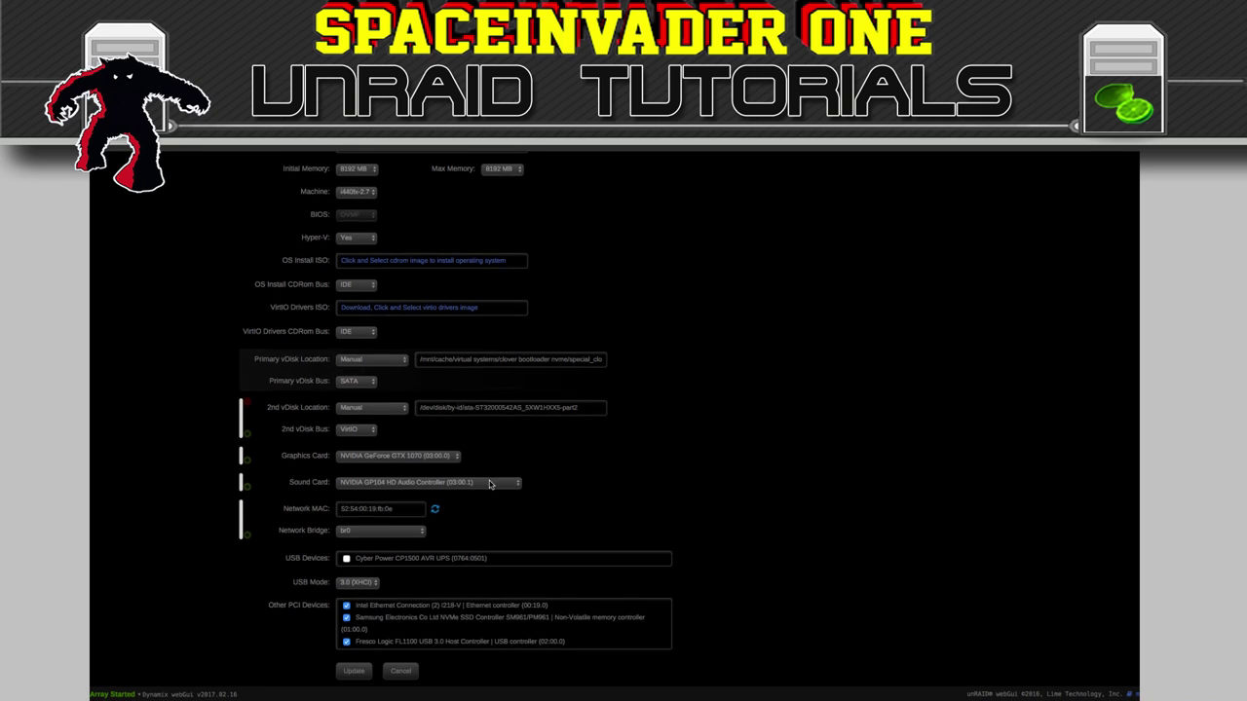
{"action": "left_click", "coordinate": [354, 672]}
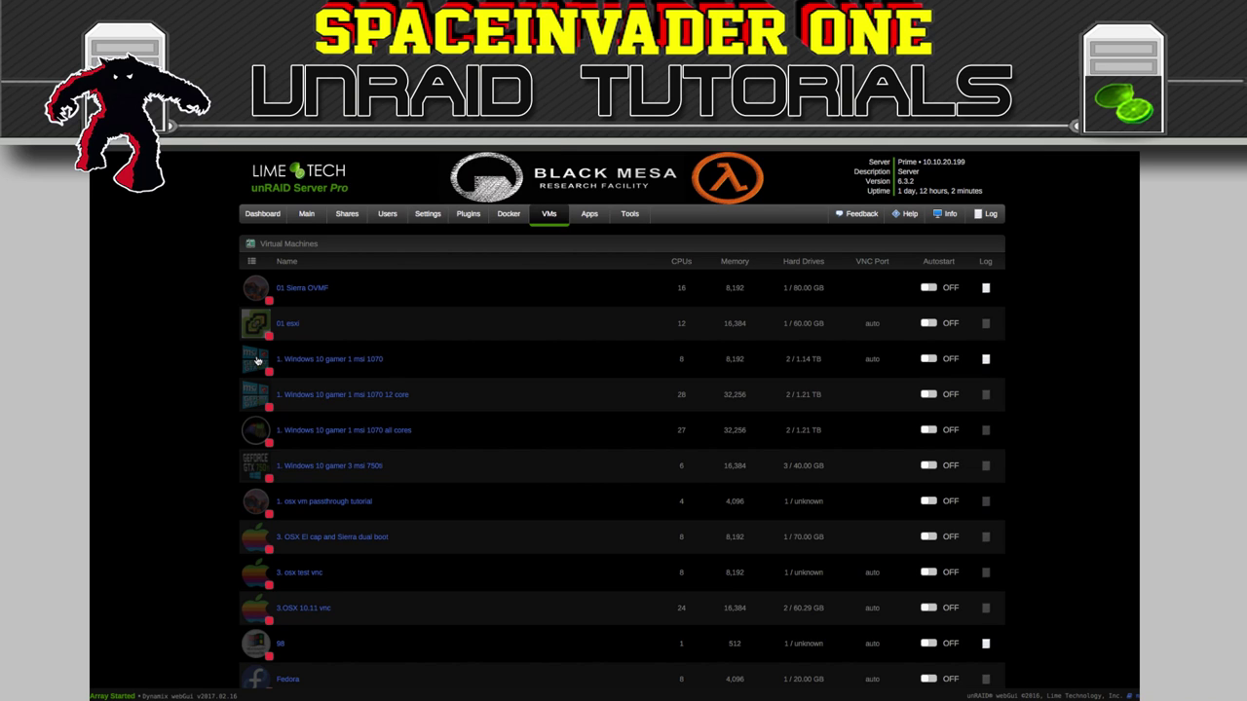
{"action": "left_click", "coordinate": [257, 361]}
{"action": "left_click", "coordinate": [280, 401]}
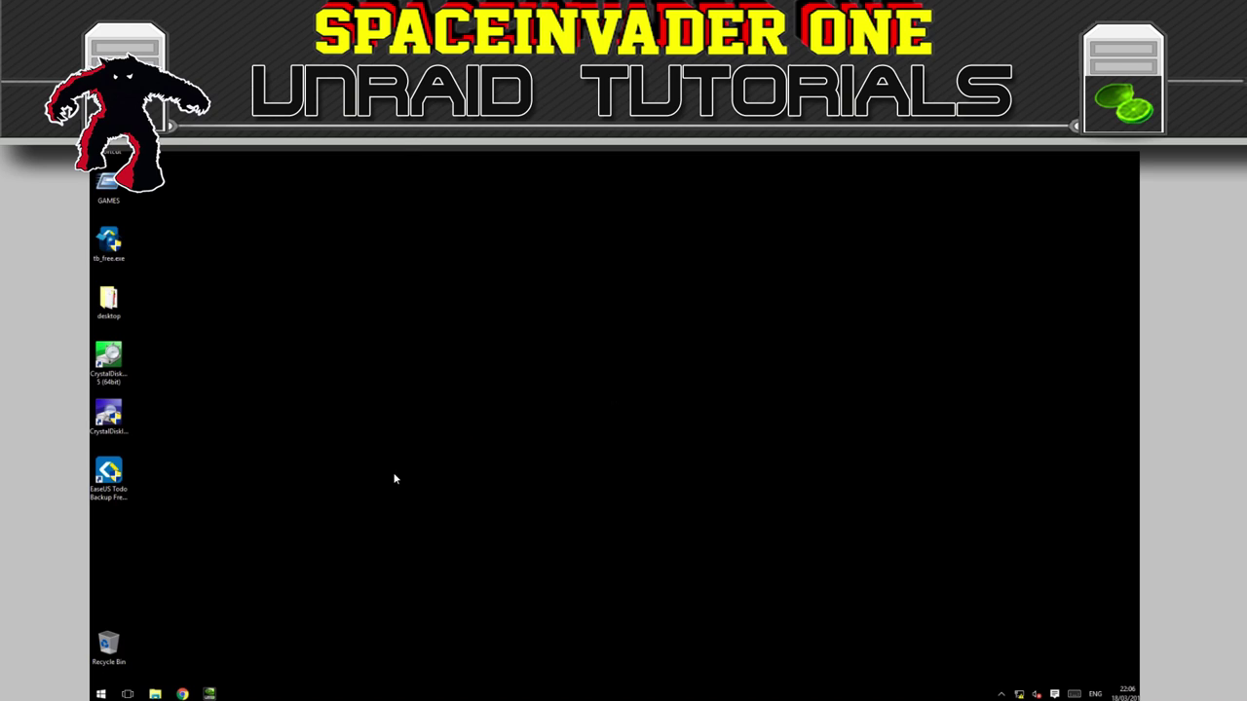
Review Disk 0, Disk 1 and Disk 2 in the Windows VM's Disk Management, and close it
{"action": "left_click", "coordinate": [100, 694]}
{"action": "mouse_move", "coordinate": [275, 552]}
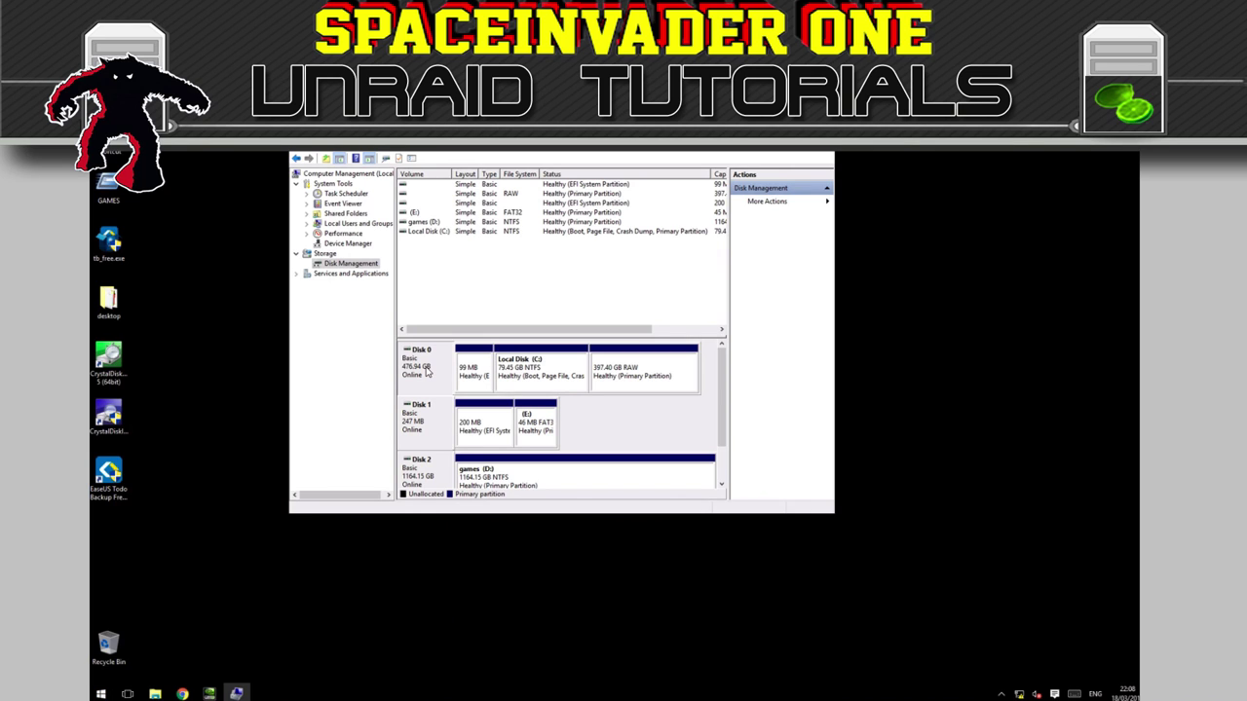
{"action": "left_click", "coordinate": [427, 424]}
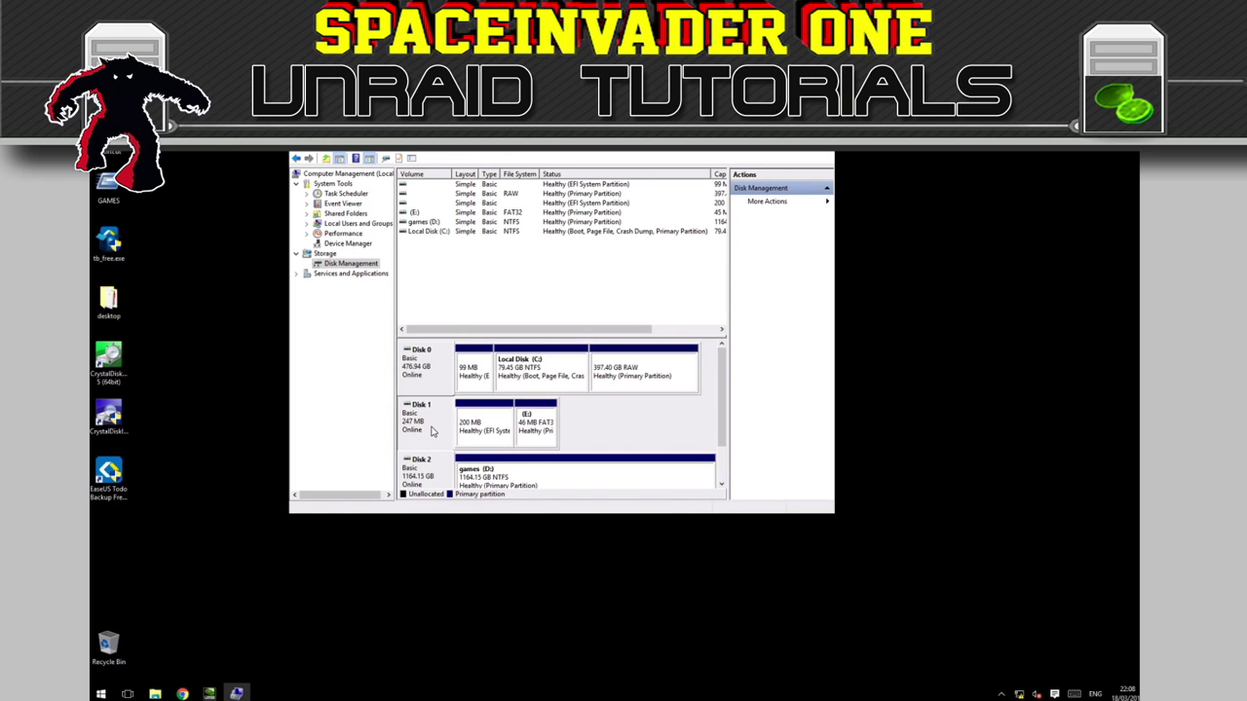
{"action": "left_click", "coordinate": [429, 475]}
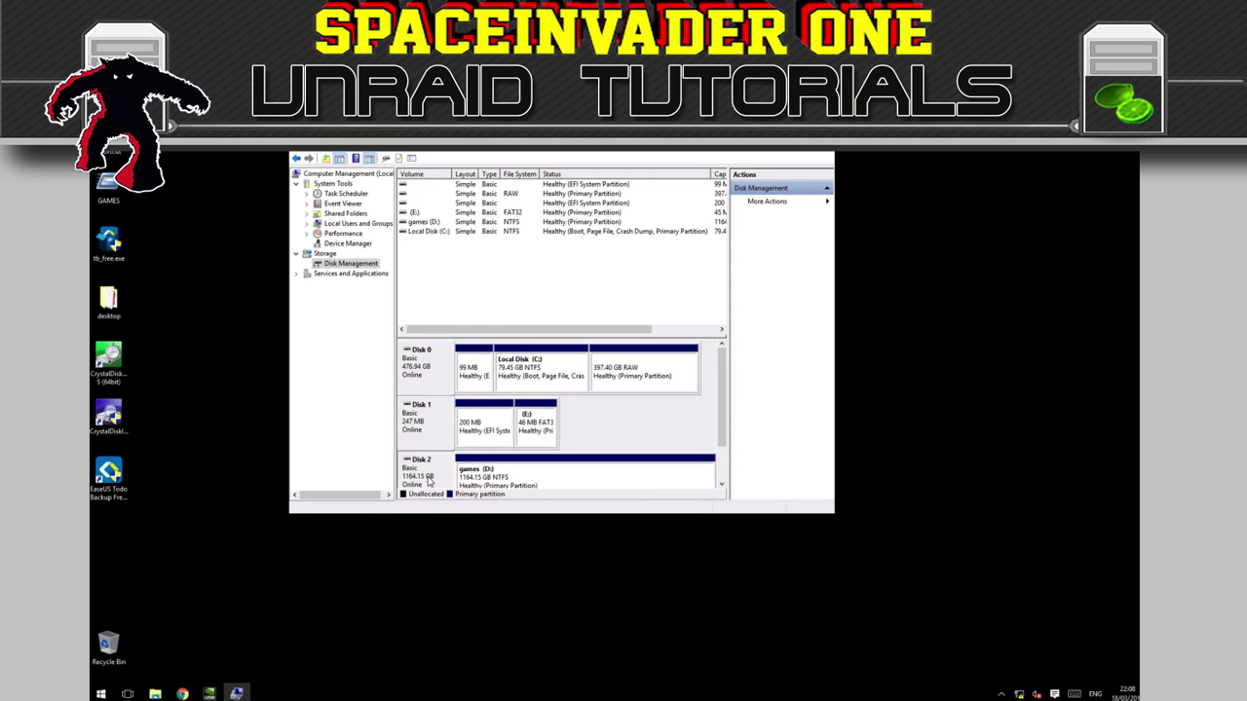
{"action": "left_click", "coordinate": [423, 375]}
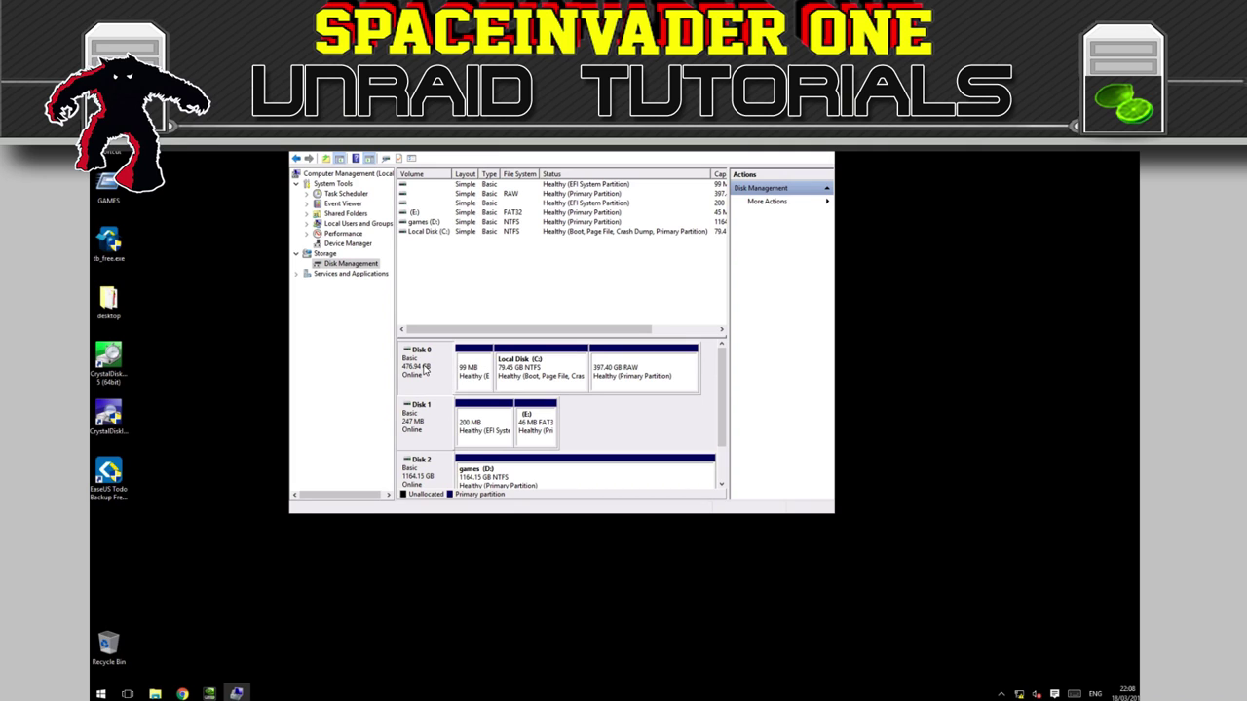
{"action": "key", "text": "alt+F4"}
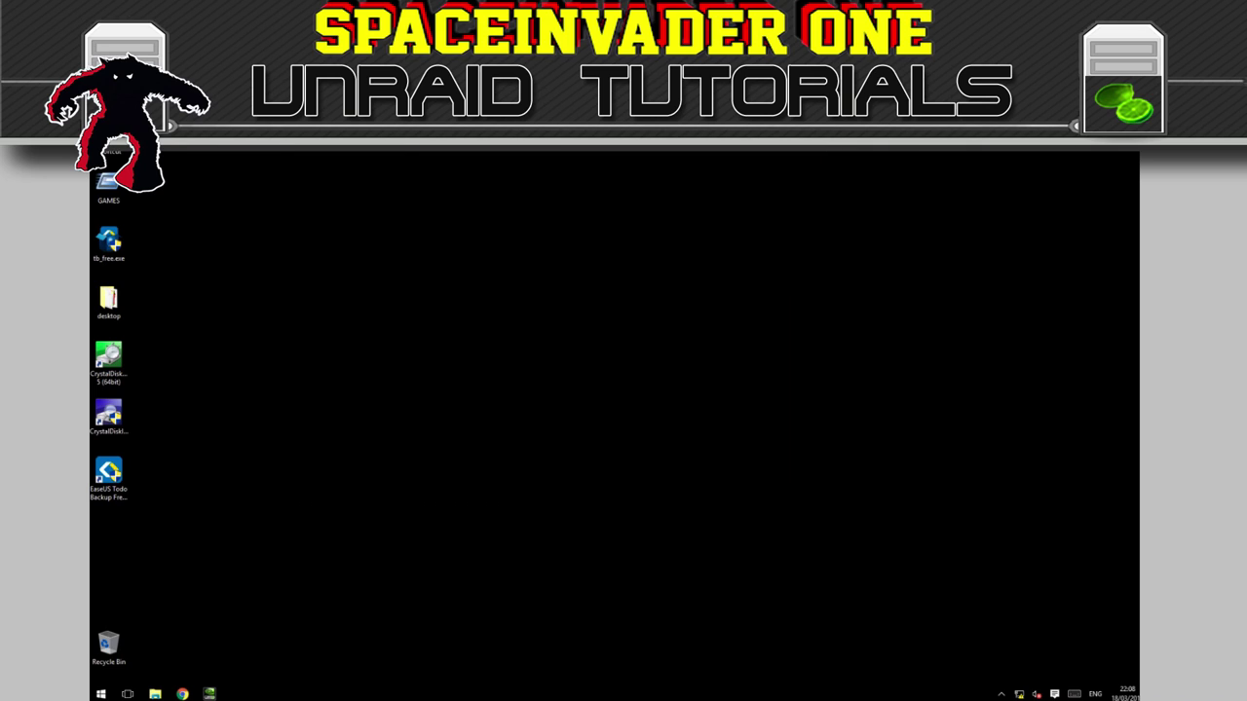
Check the Samsung SSD in CrystalDiskInfo and the Standard NVM Express Controller and Red Hat VirtIO SCSI controller in Device Manager
{"action": "double_click", "coordinate": [109, 417]}
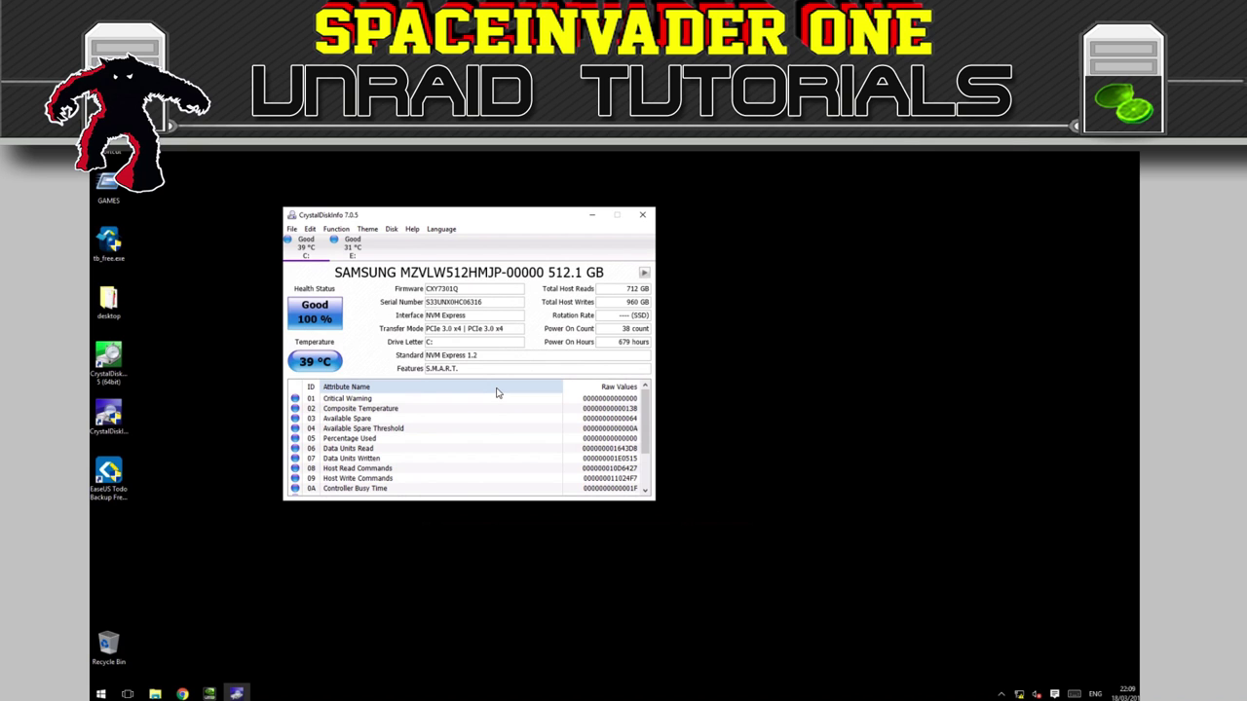
{"action": "left_click", "coordinate": [642, 218]}
{"action": "key", "text": "super"}
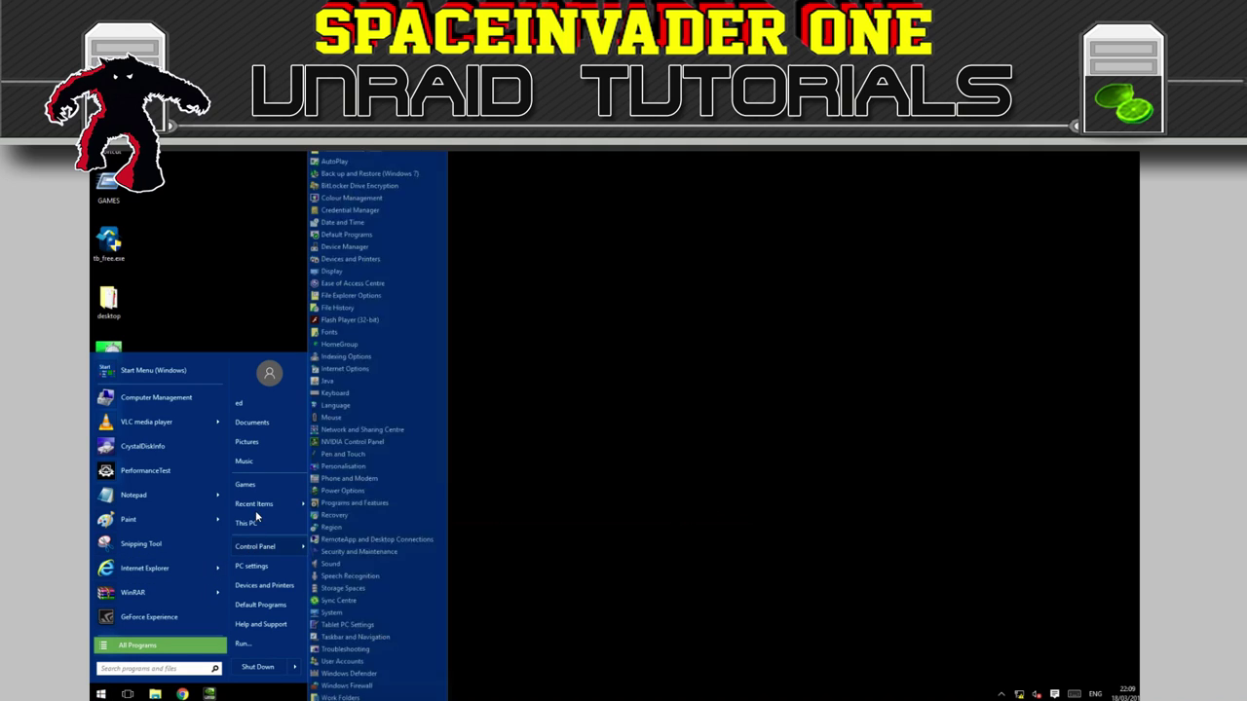
{"action": "left_click", "coordinate": [344, 246]}
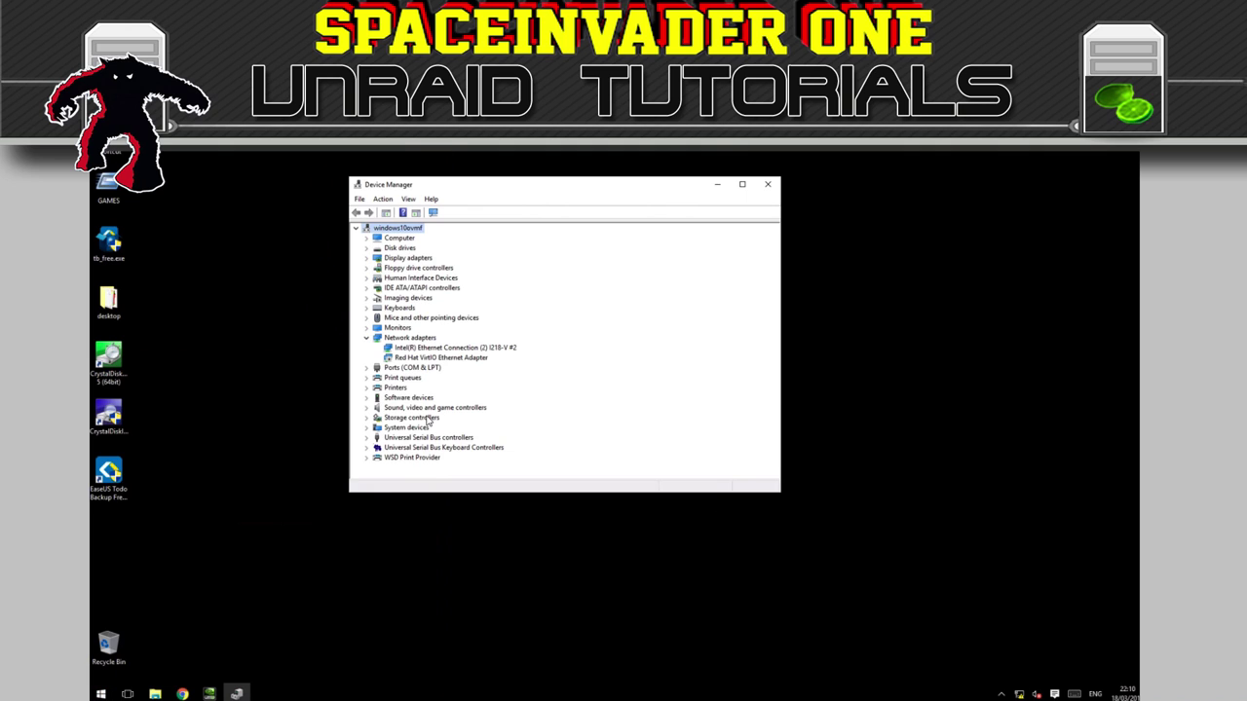
{"action": "left_click", "coordinate": [367, 418]}
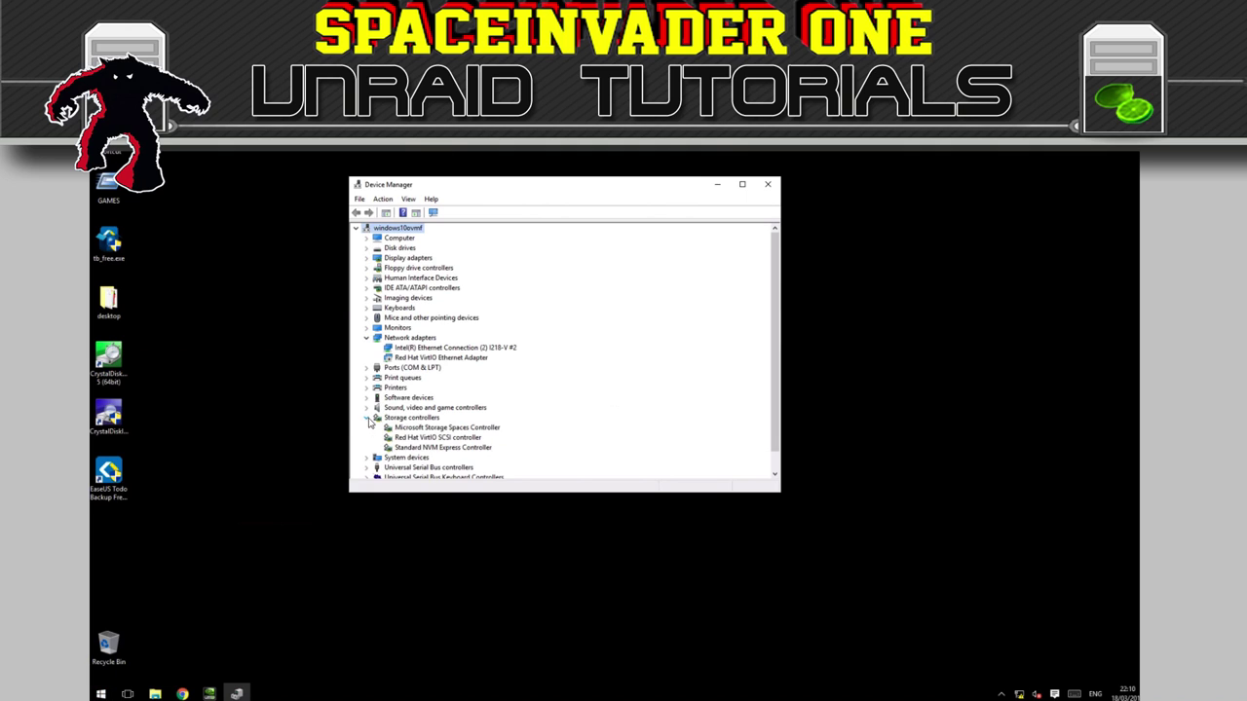
{"action": "left_click", "coordinate": [436, 449]}
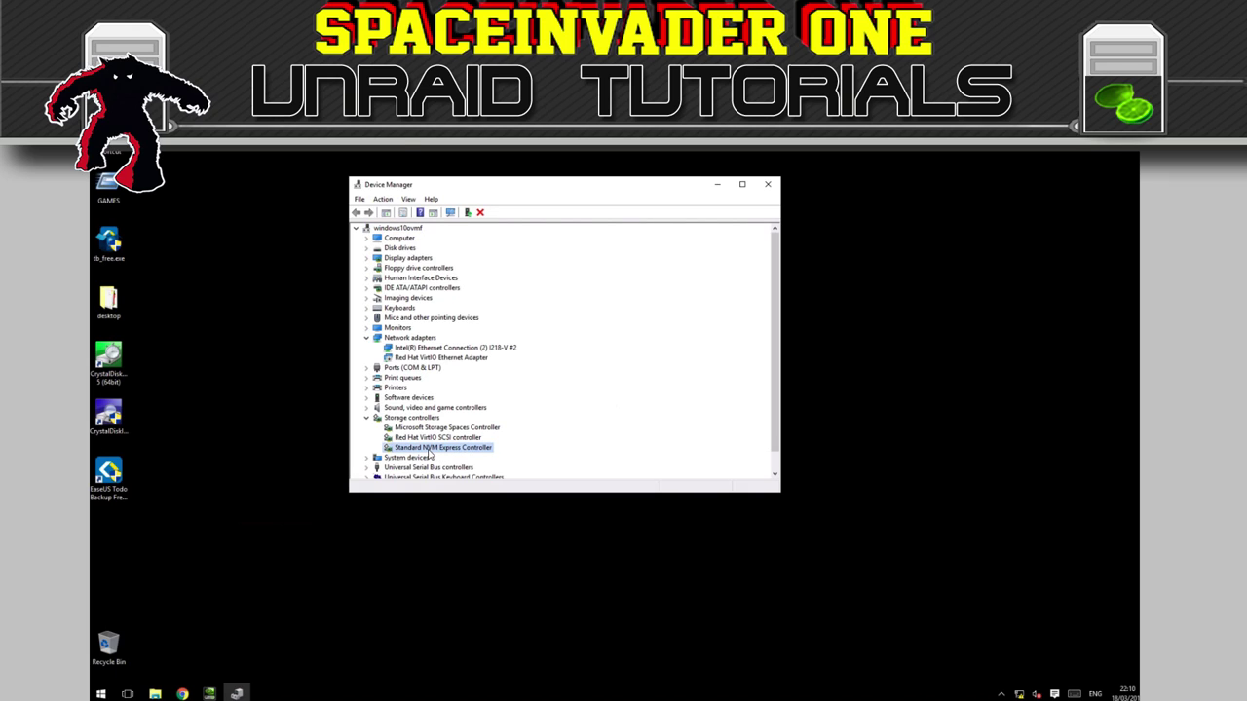
{"action": "left_click", "coordinate": [454, 440]}
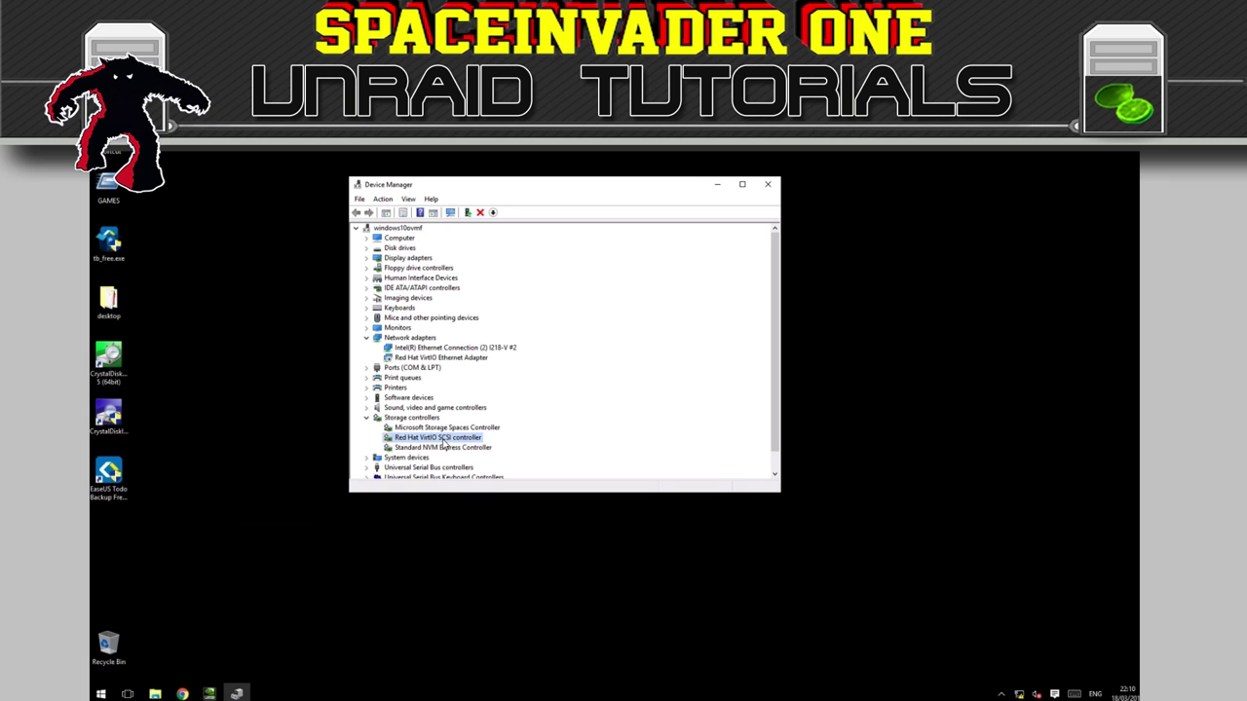
{"action": "left_click", "coordinate": [455, 449]}
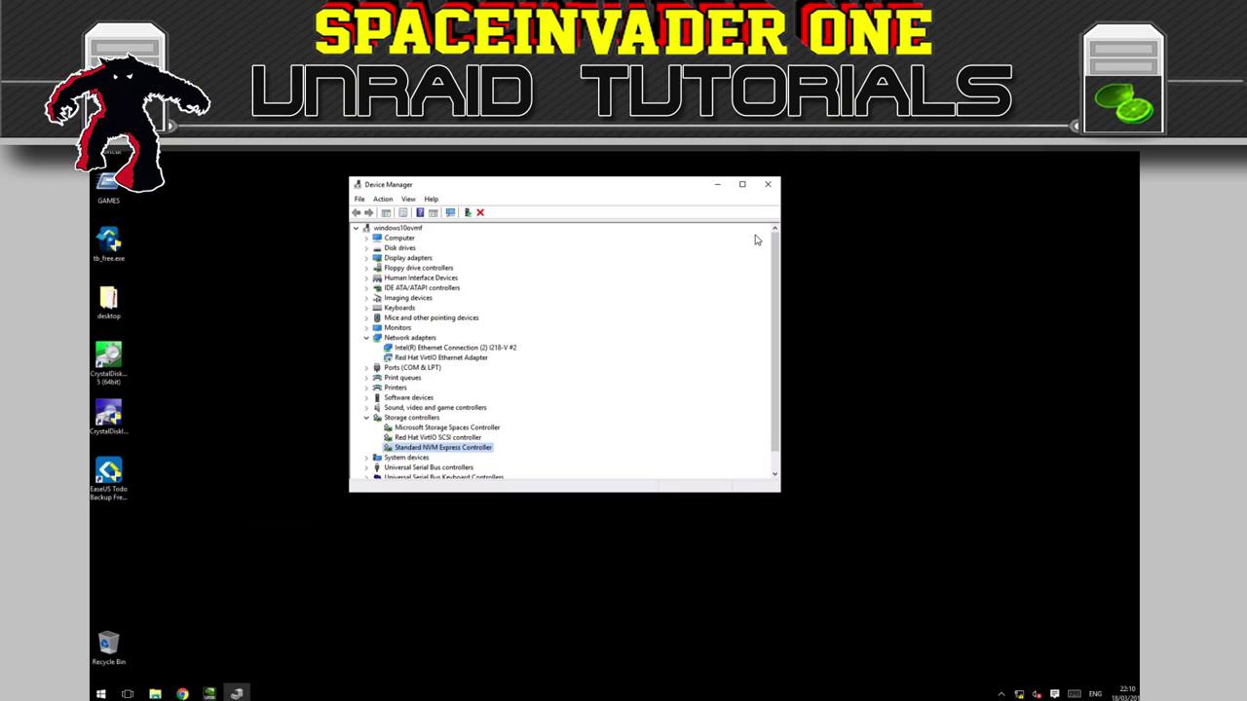
{"action": "left_click", "coordinate": [769, 186]}
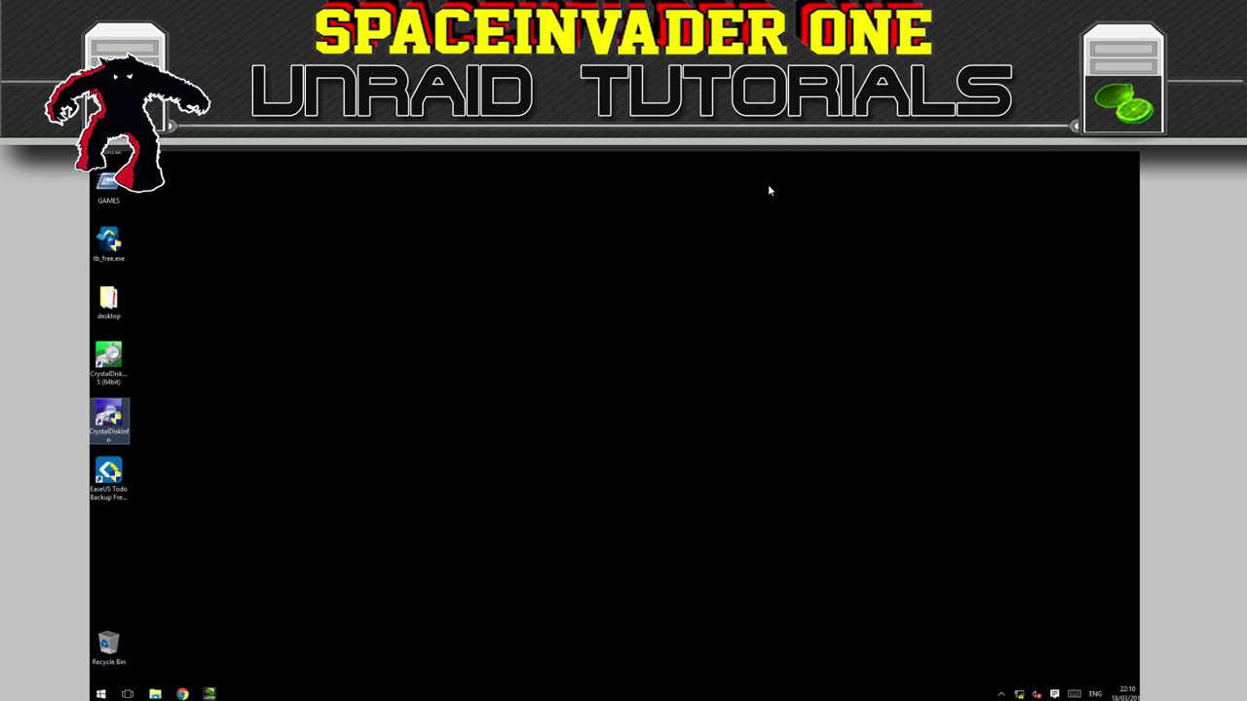
Install the Samsung NVM Express Driver with English as the setup language, and finish with an immediate restart
{"action": "double_click", "coordinate": [114, 359]}
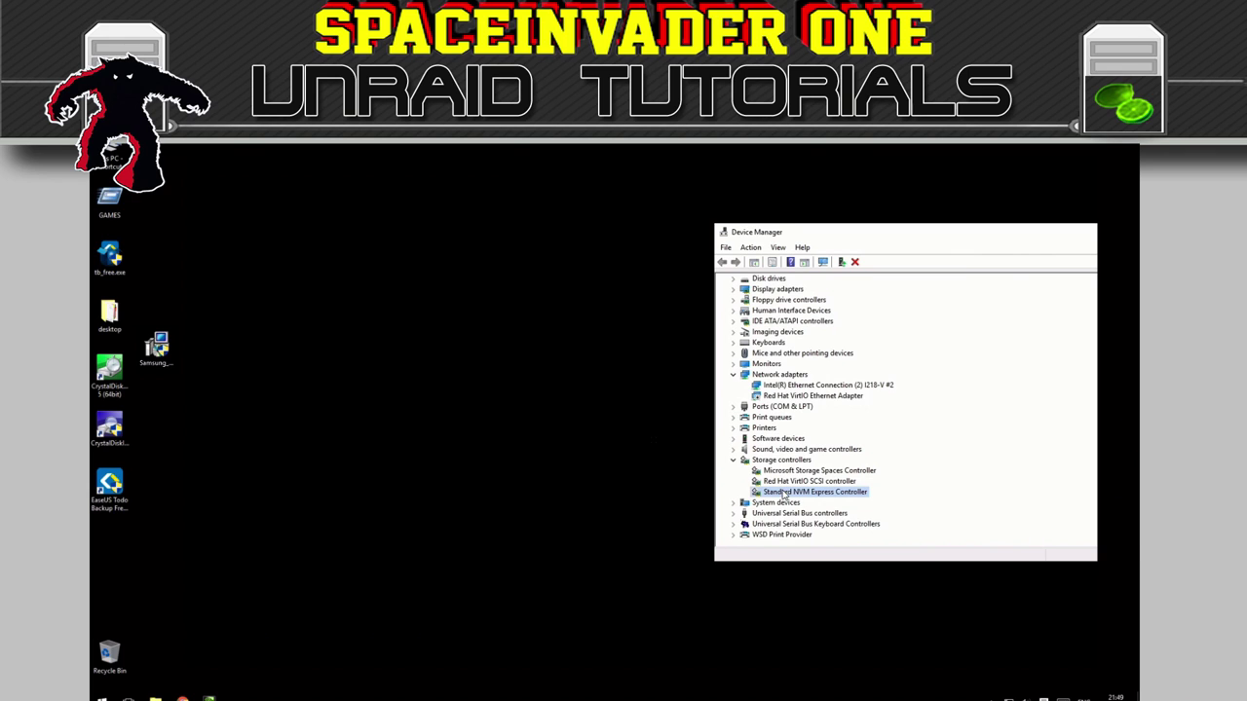
{"action": "left_click", "coordinate": [712, 463]}
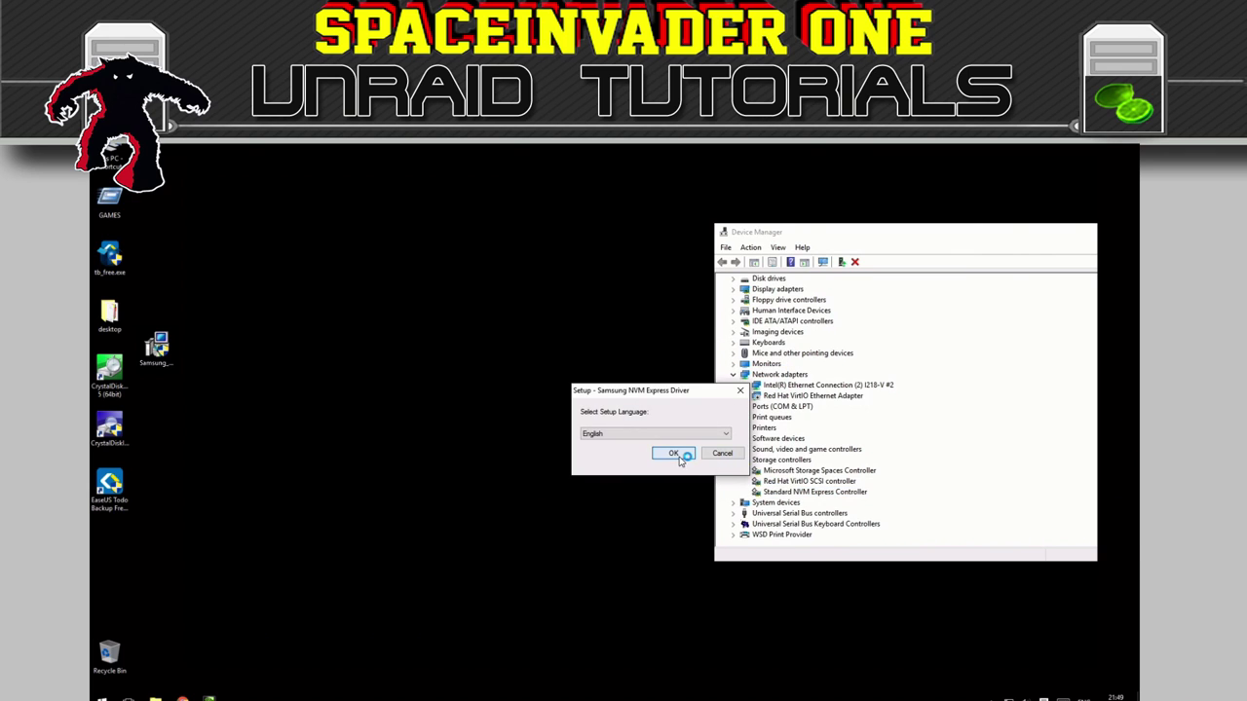
{"action": "left_click", "coordinate": [682, 457]}
{"action": "left_click", "coordinate": [710, 530]}
{"action": "left_click", "coordinate": [596, 513]}
{"action": "left_click", "coordinate": [712, 531]}
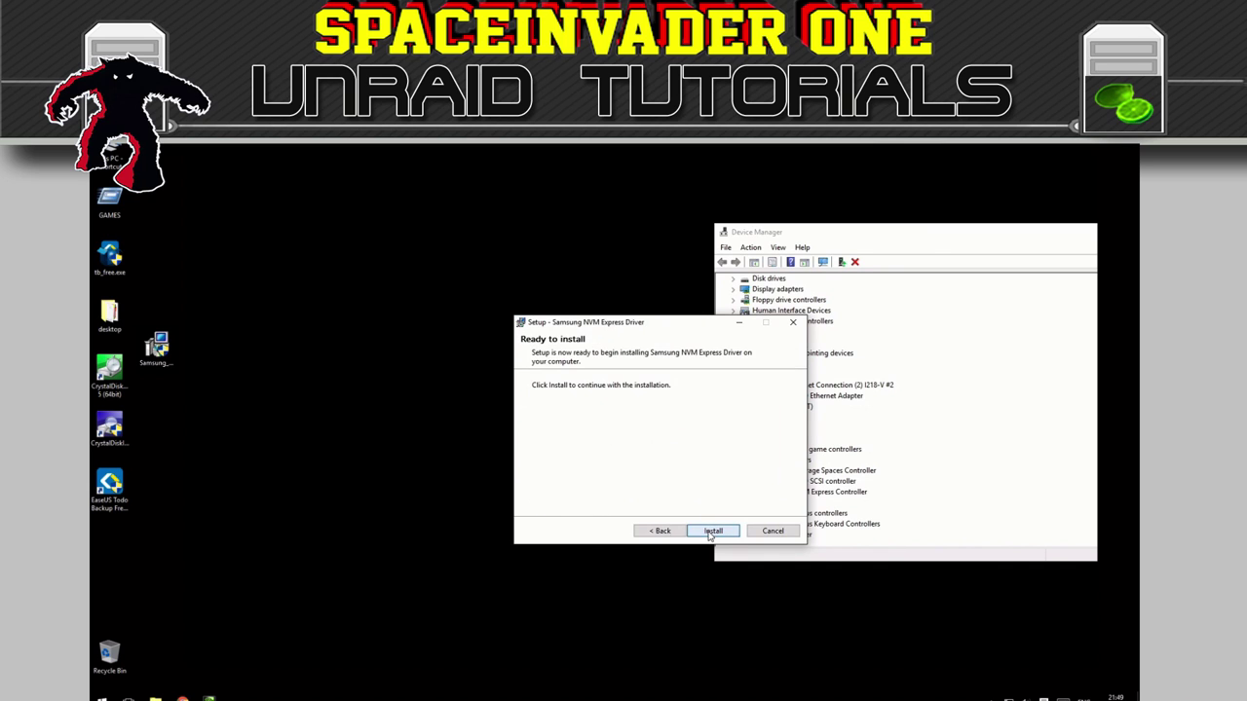
{"action": "left_click", "coordinate": [712, 531]}
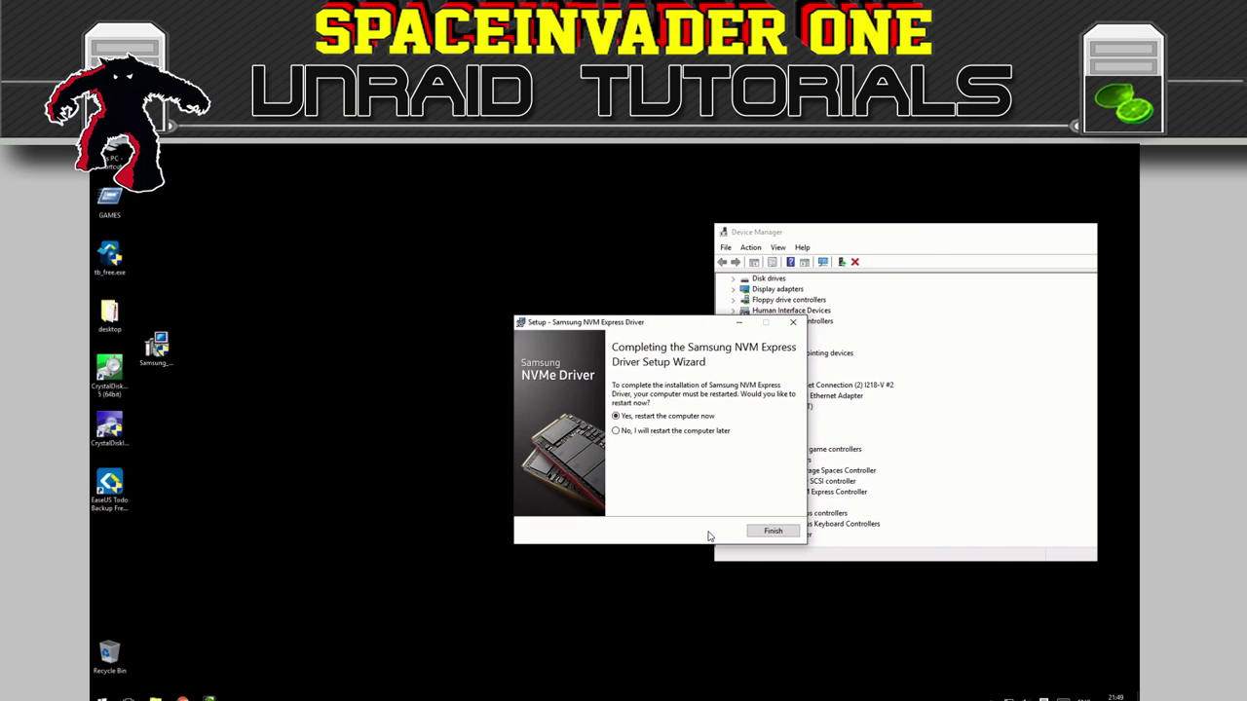
{"action": "left_click", "coordinate": [765, 531]}
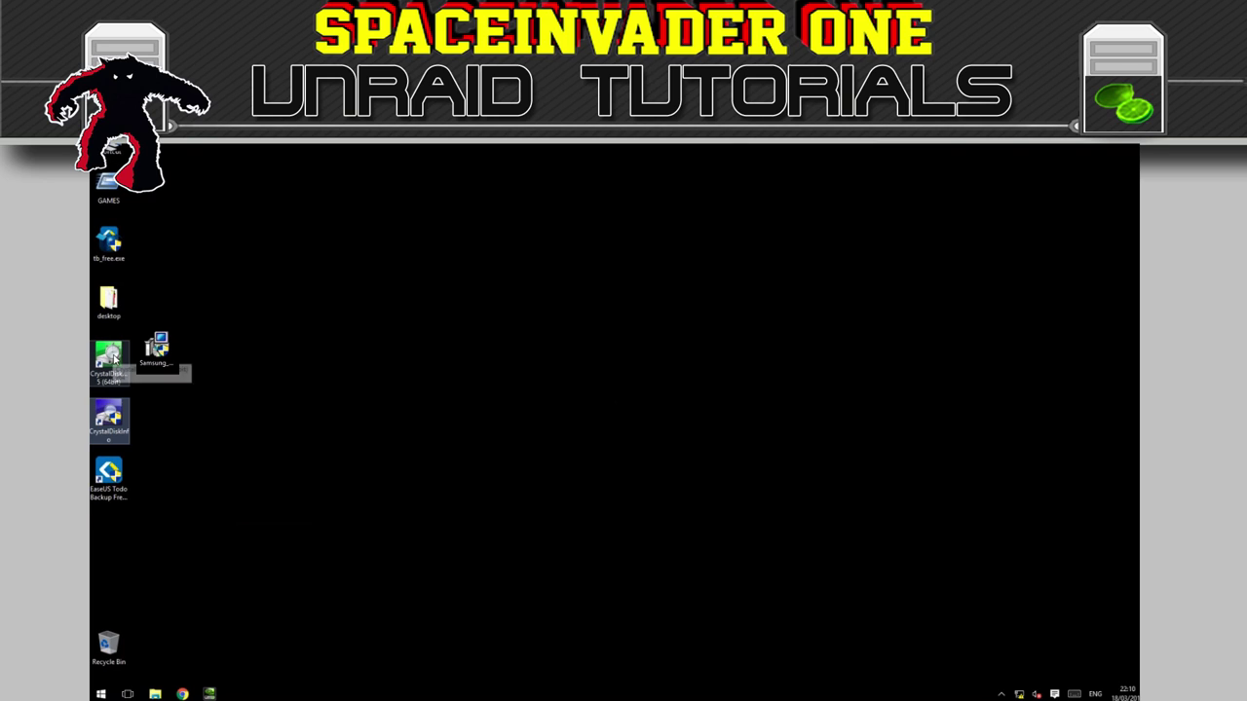
Launch CrystalDiskMark 5 (64bit) in the Windows VM
{"action": "double_click", "coordinate": [109, 363]}
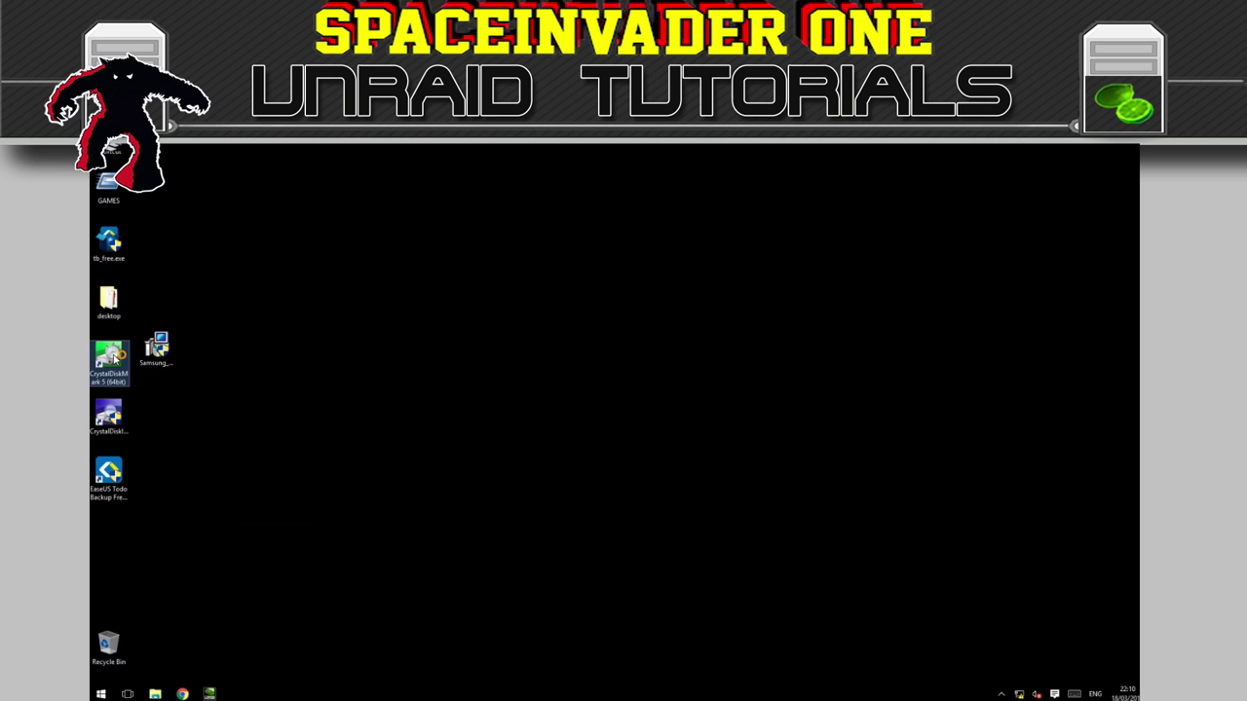